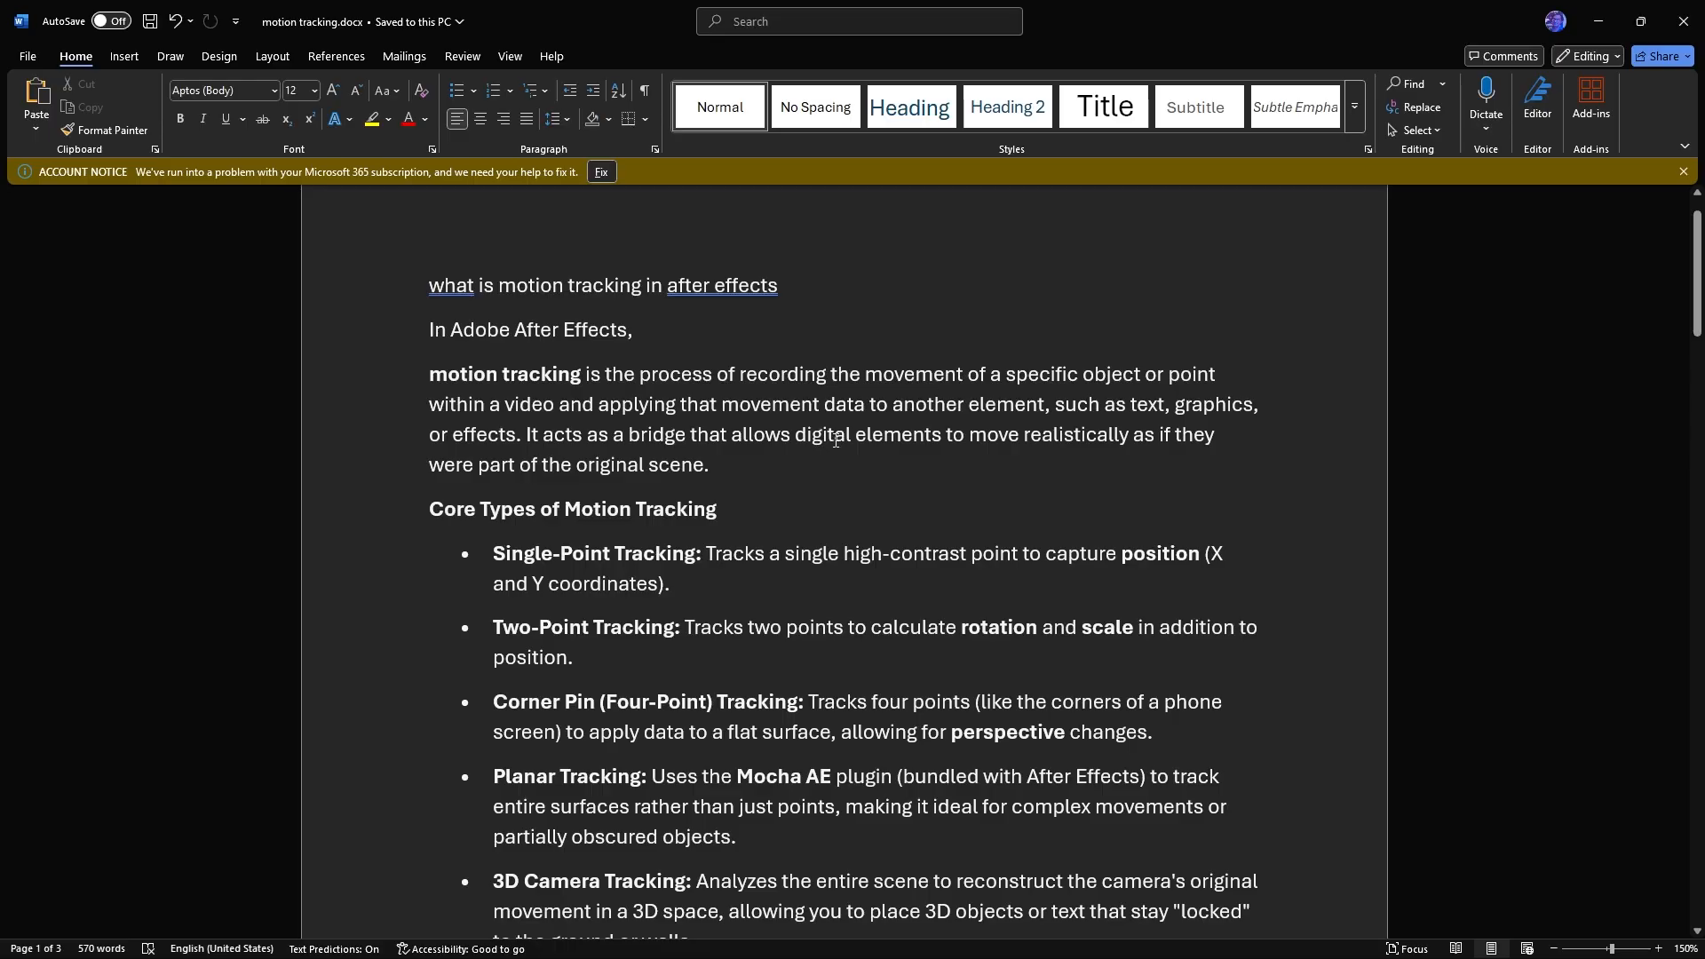
Read the document's sections on motion tracking, its core types, common use cases and how the tracker works
{"action": "scroll", "coordinate": [837, 413], "scroll_direction": "down", "scroll_amount": 1}
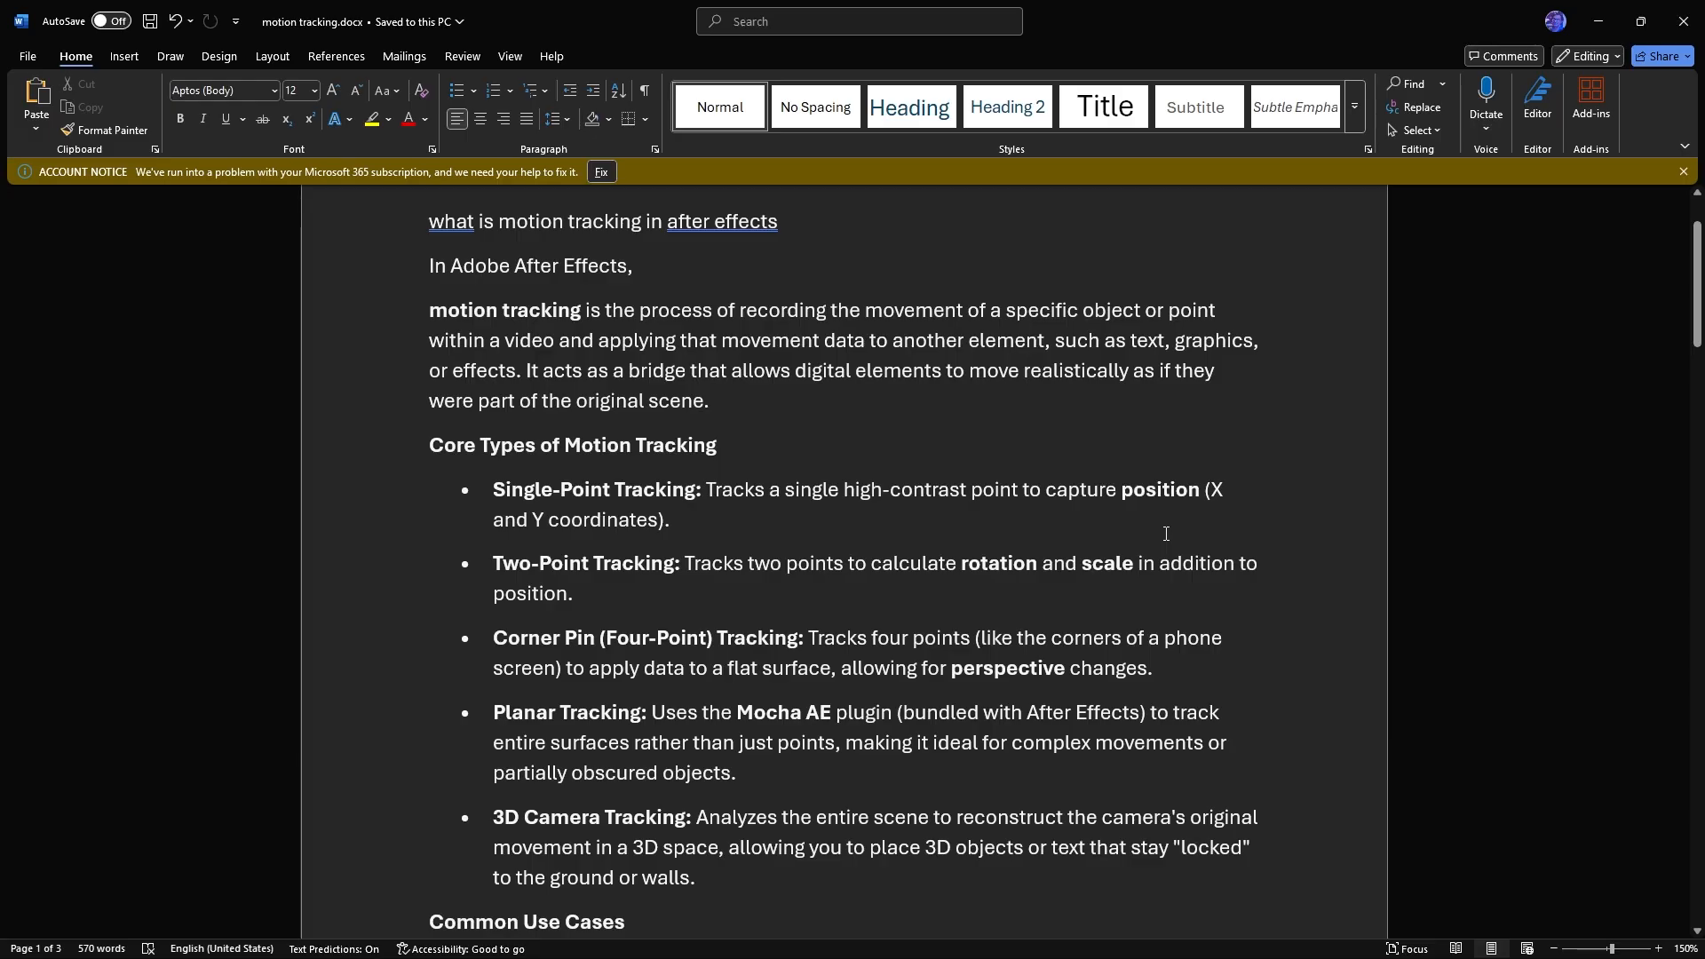
{"action": "scroll", "coordinate": [1166, 534], "scroll_direction": "down", "scroll_amount": 1}
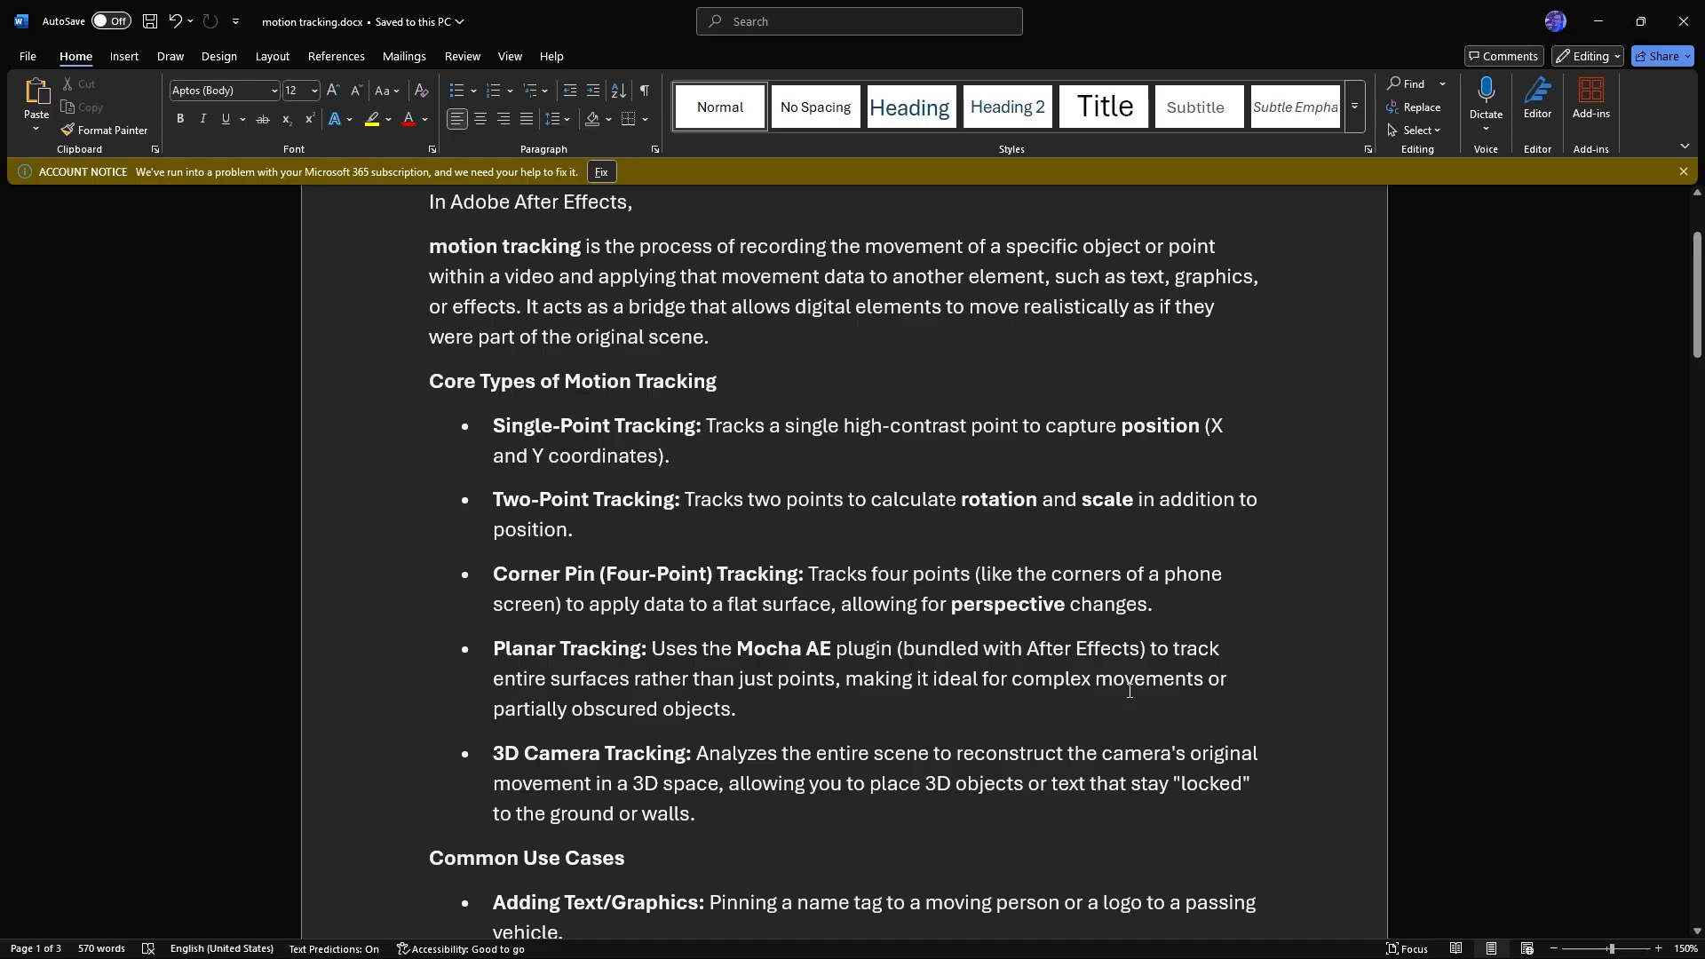
{"action": "scroll", "coordinate": [1129, 691], "scroll_direction": "down", "scroll_amount": 2}
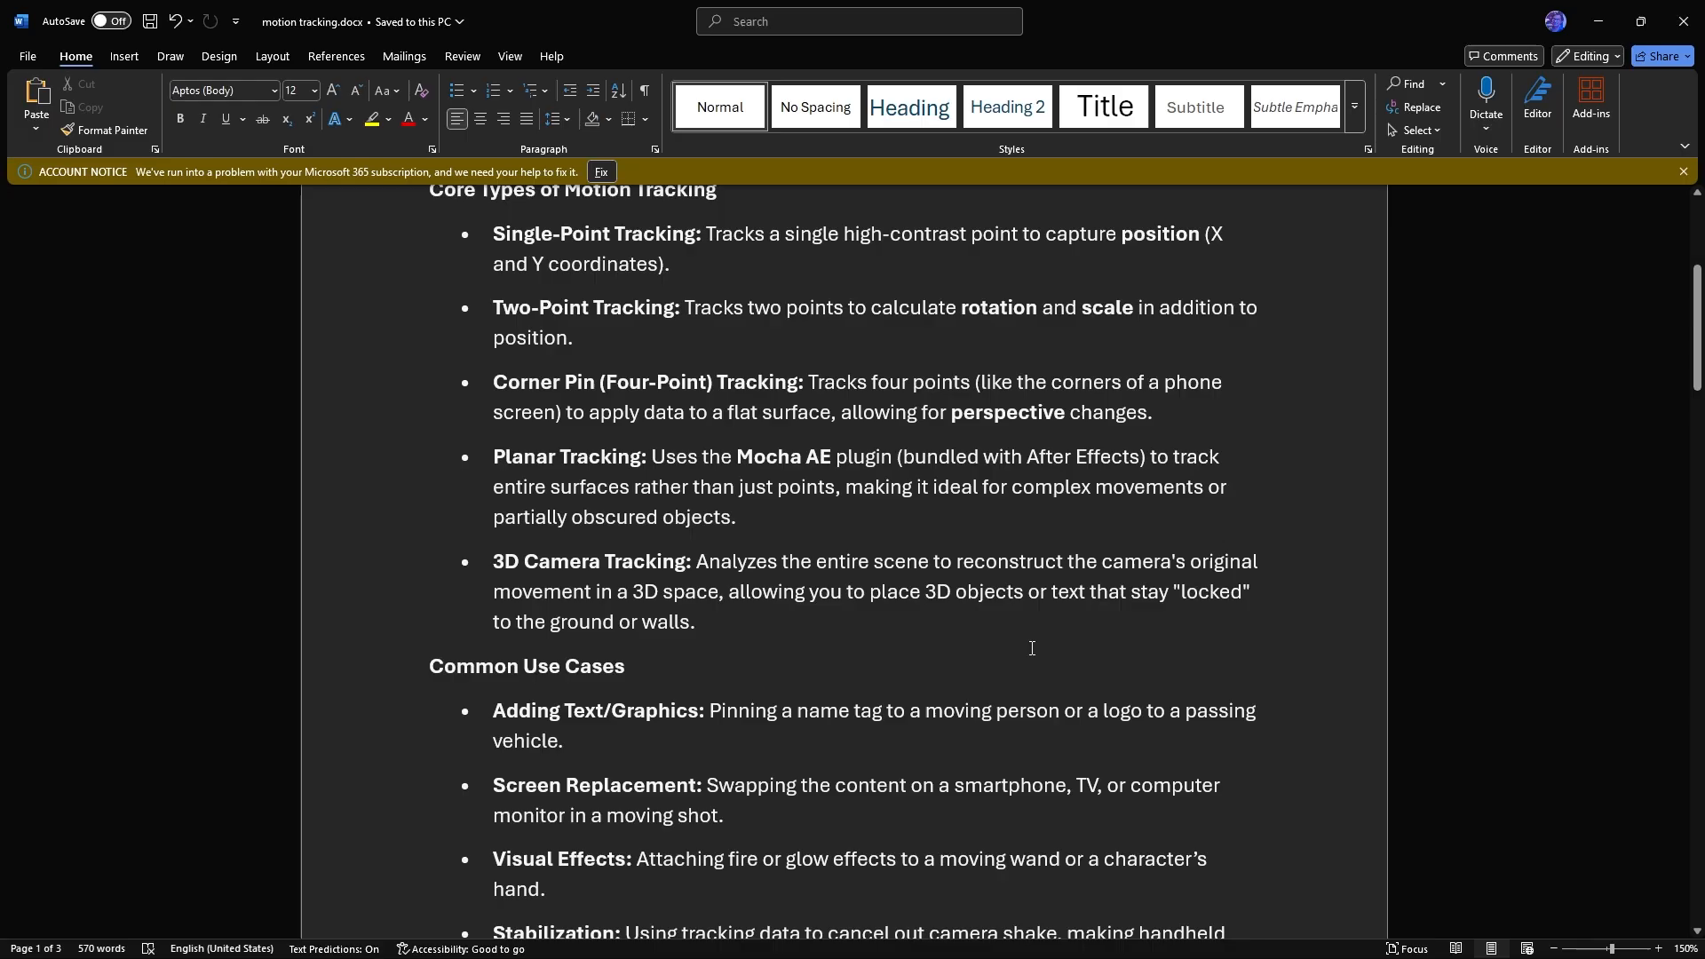
{"action": "scroll", "coordinate": [1032, 610], "scroll_direction": "down", "scroll_amount": 3}
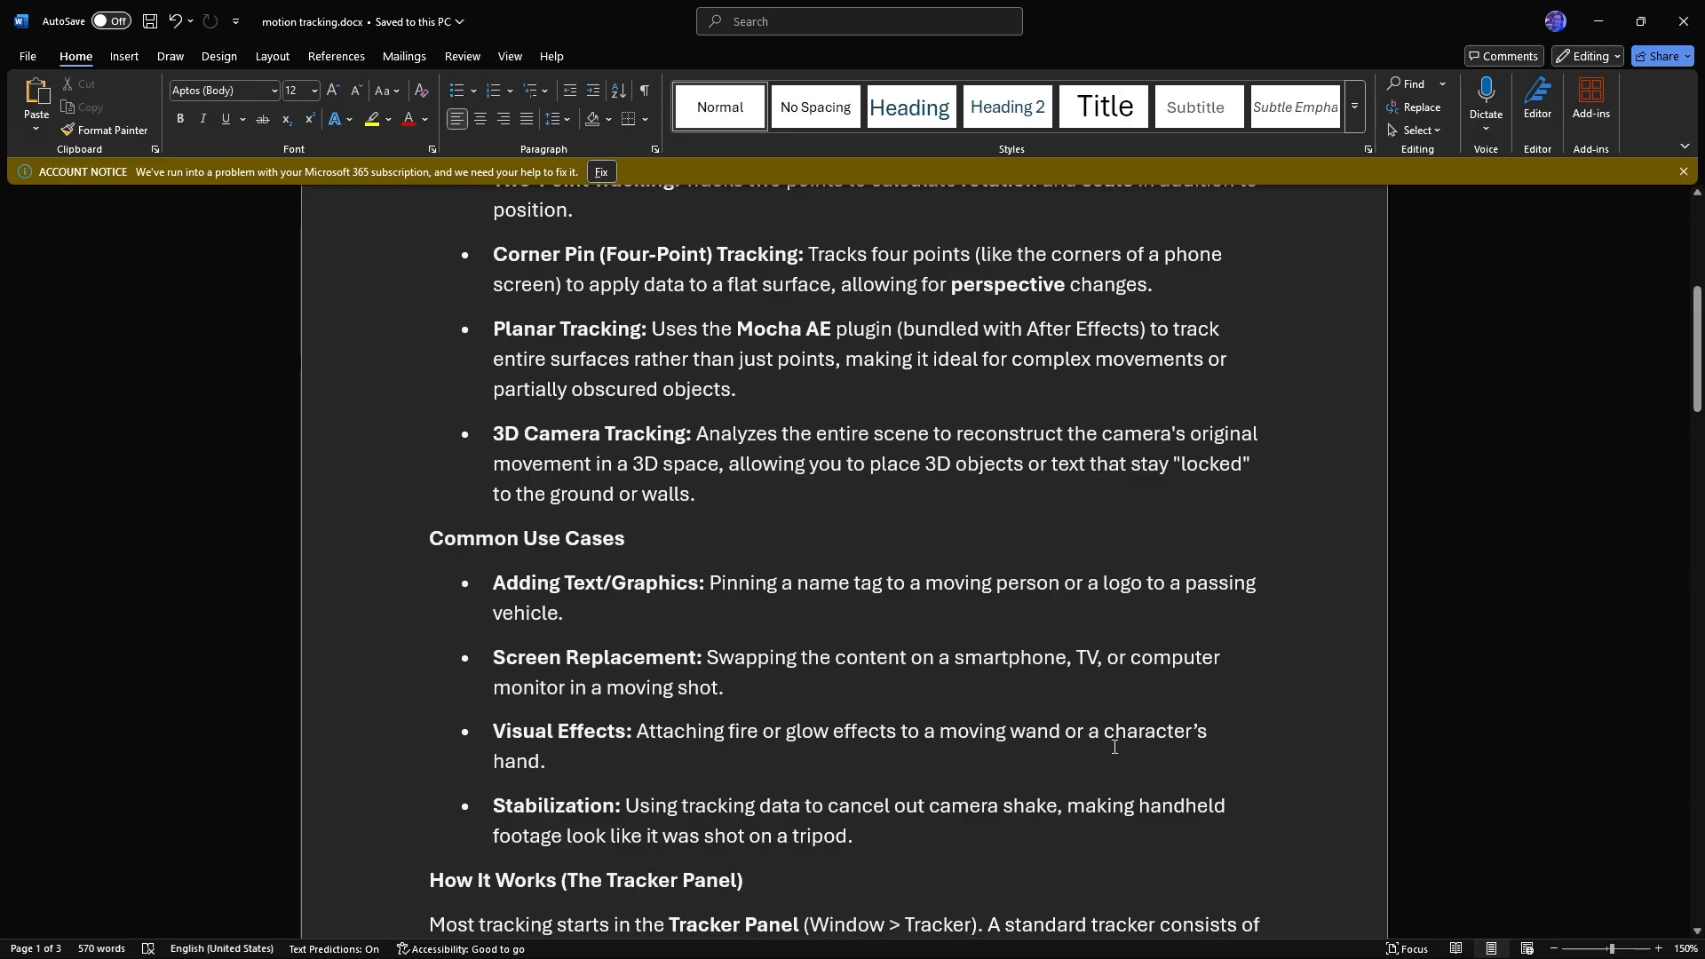
{"action": "scroll", "coordinate": [1071, 676], "scroll_direction": "down", "scroll_amount": 4}
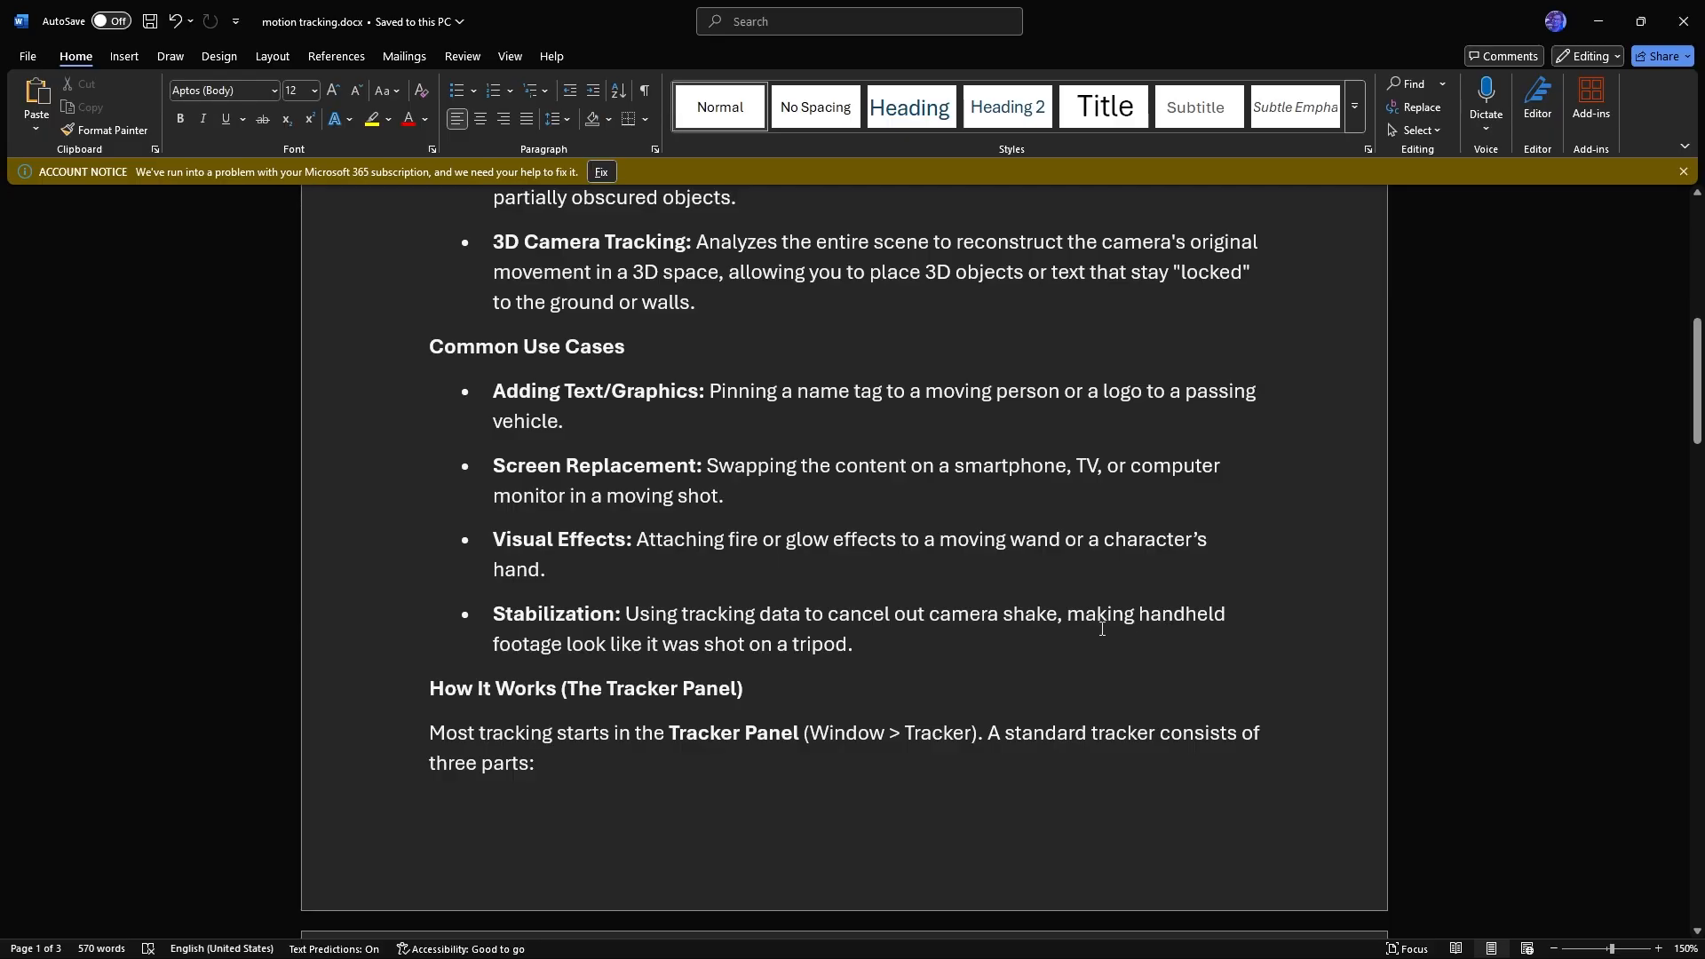
{"action": "scroll", "coordinate": [1102, 629], "scroll_direction": "down", "scroll_amount": 3}
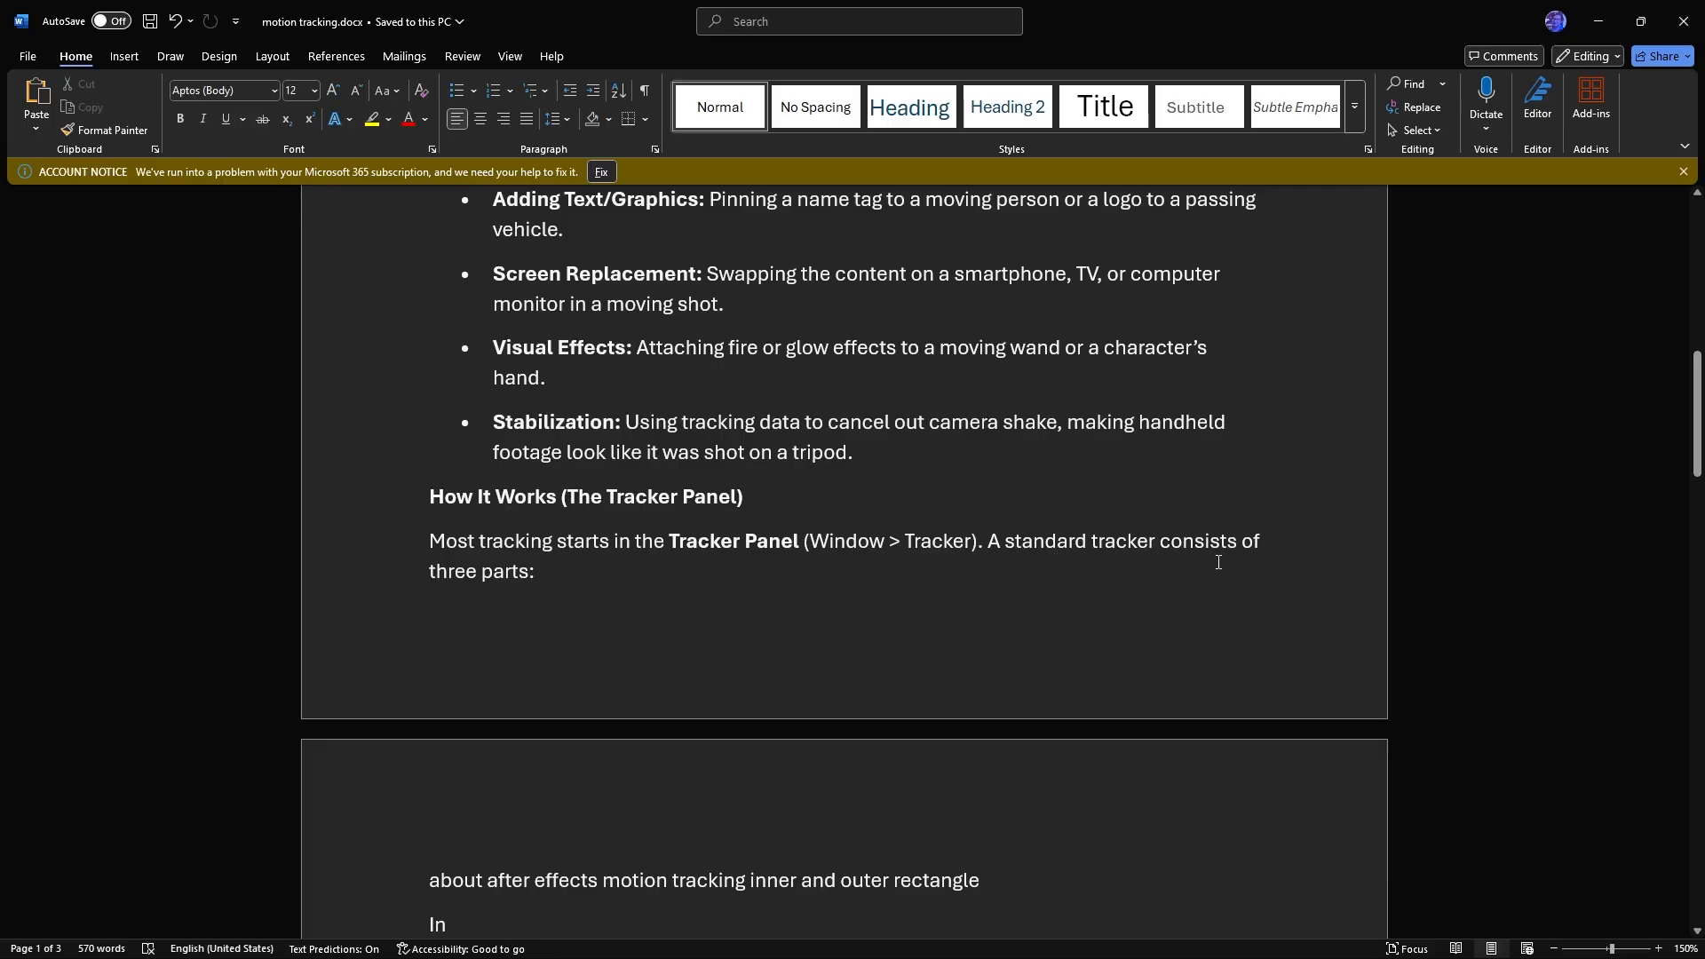
{"action": "scroll", "coordinate": [1223, 550], "scroll_direction": "down", "scroll_amount": 5}
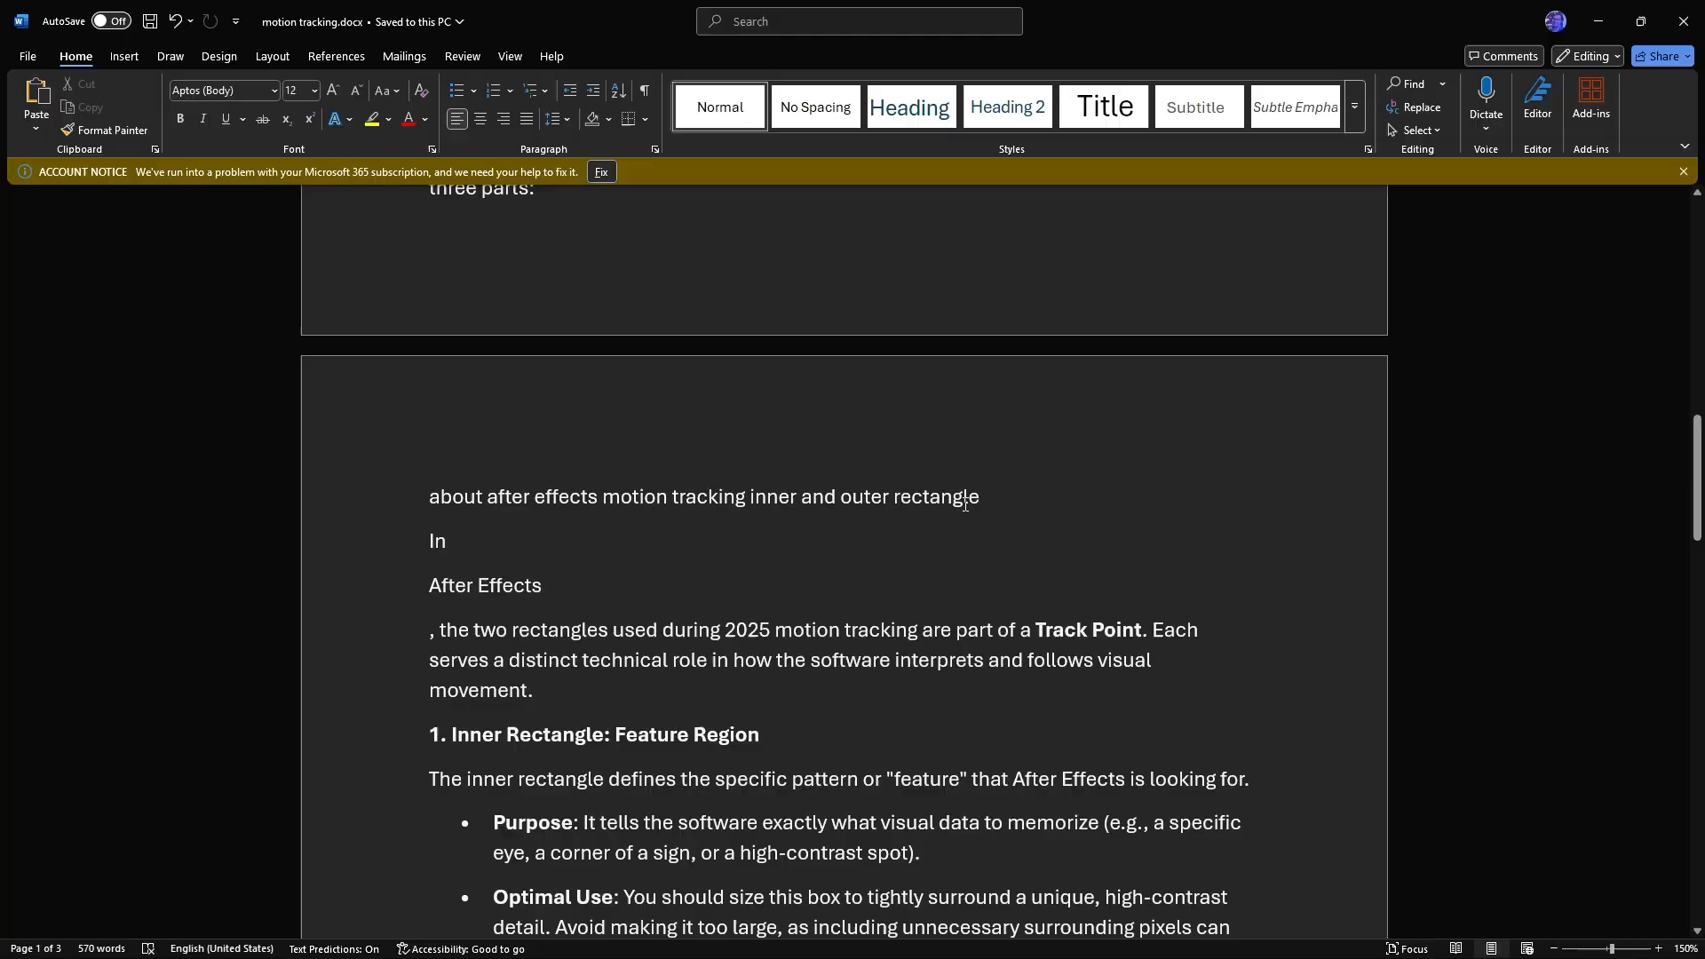
Read the notes on the inner feature region, outer search region, attach point and applying tracking data to a null object
{"action": "scroll", "coordinate": [964, 517], "scroll_direction": "down", "scroll_amount": 3}
{"action": "scroll", "coordinate": [971, 519], "scroll_direction": "down", "scroll_amount": 1}
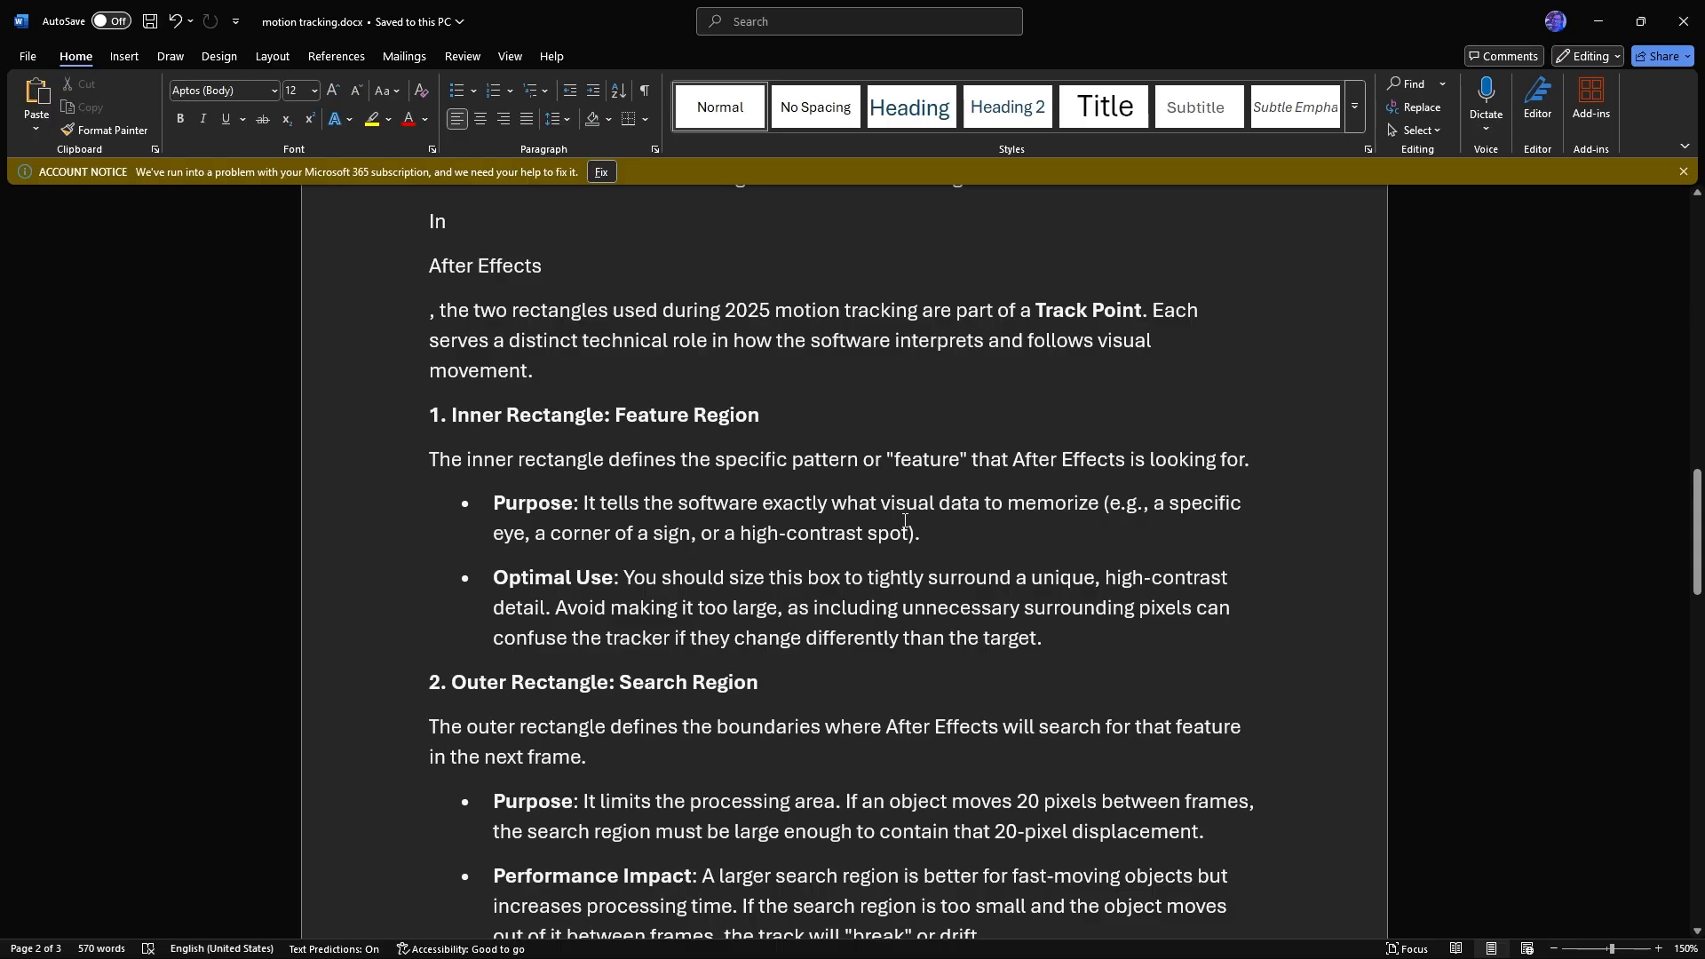
{"action": "scroll", "coordinate": [905, 521], "scroll_direction": "down", "scroll_amount": 1}
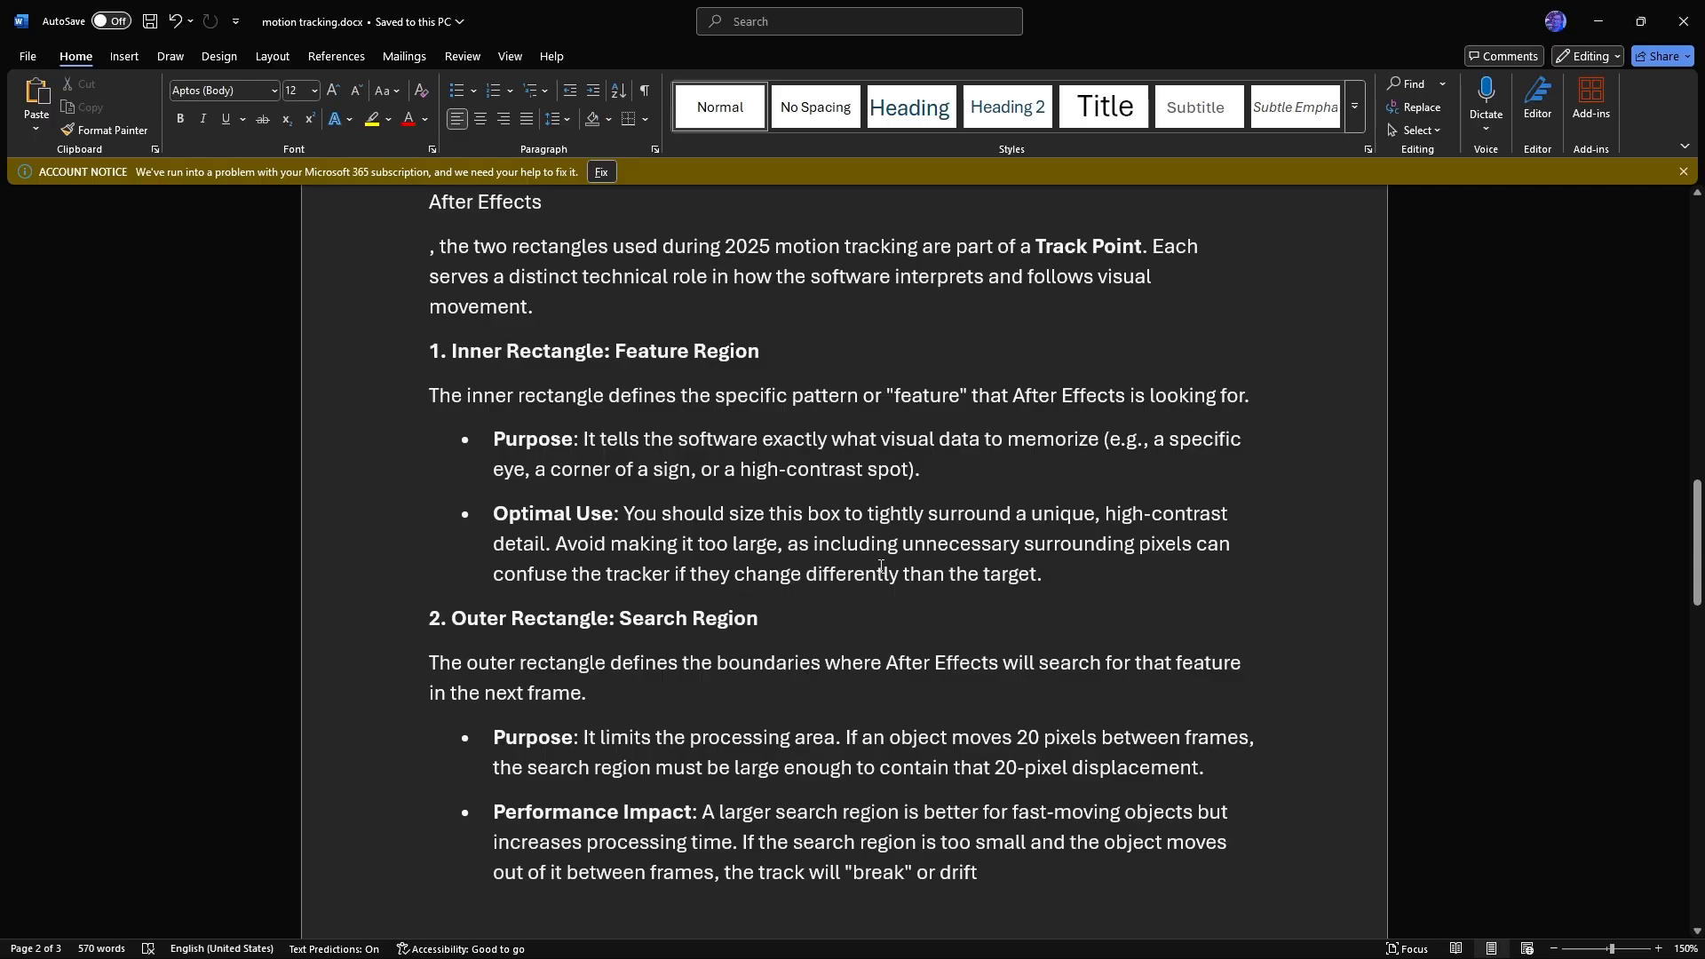
{"action": "scroll", "coordinate": [881, 567], "scroll_direction": "down", "scroll_amount": 1}
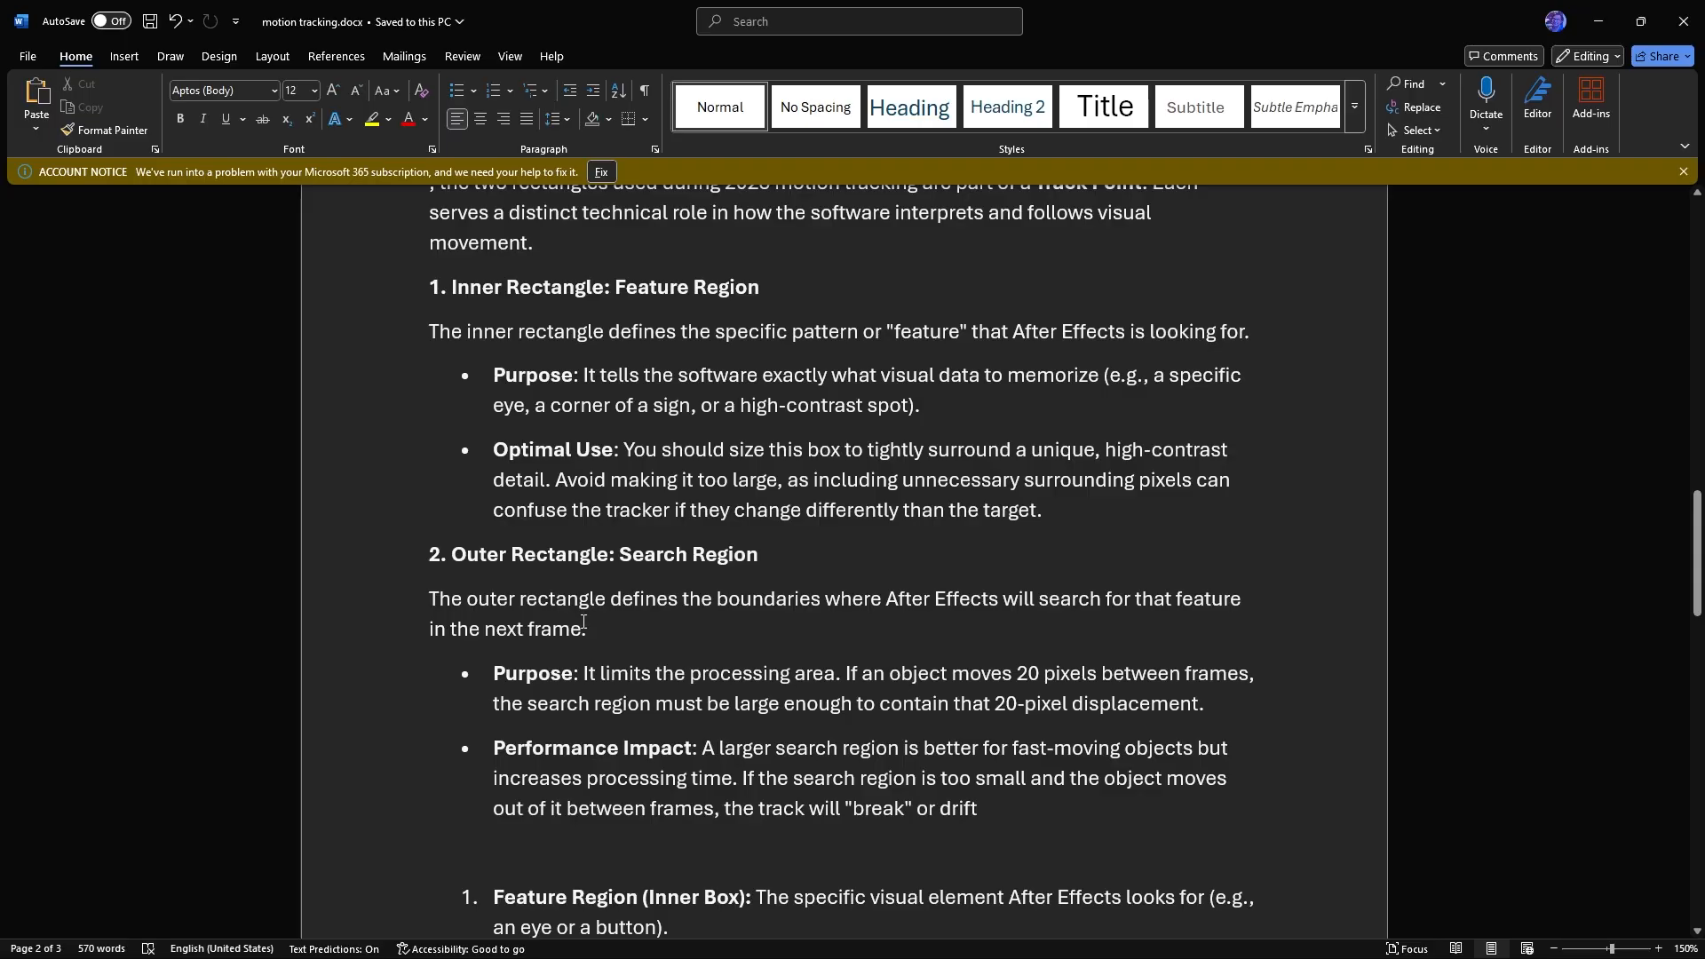
{"action": "scroll", "coordinate": [698, 540], "scroll_direction": "down", "scroll_amount": 1}
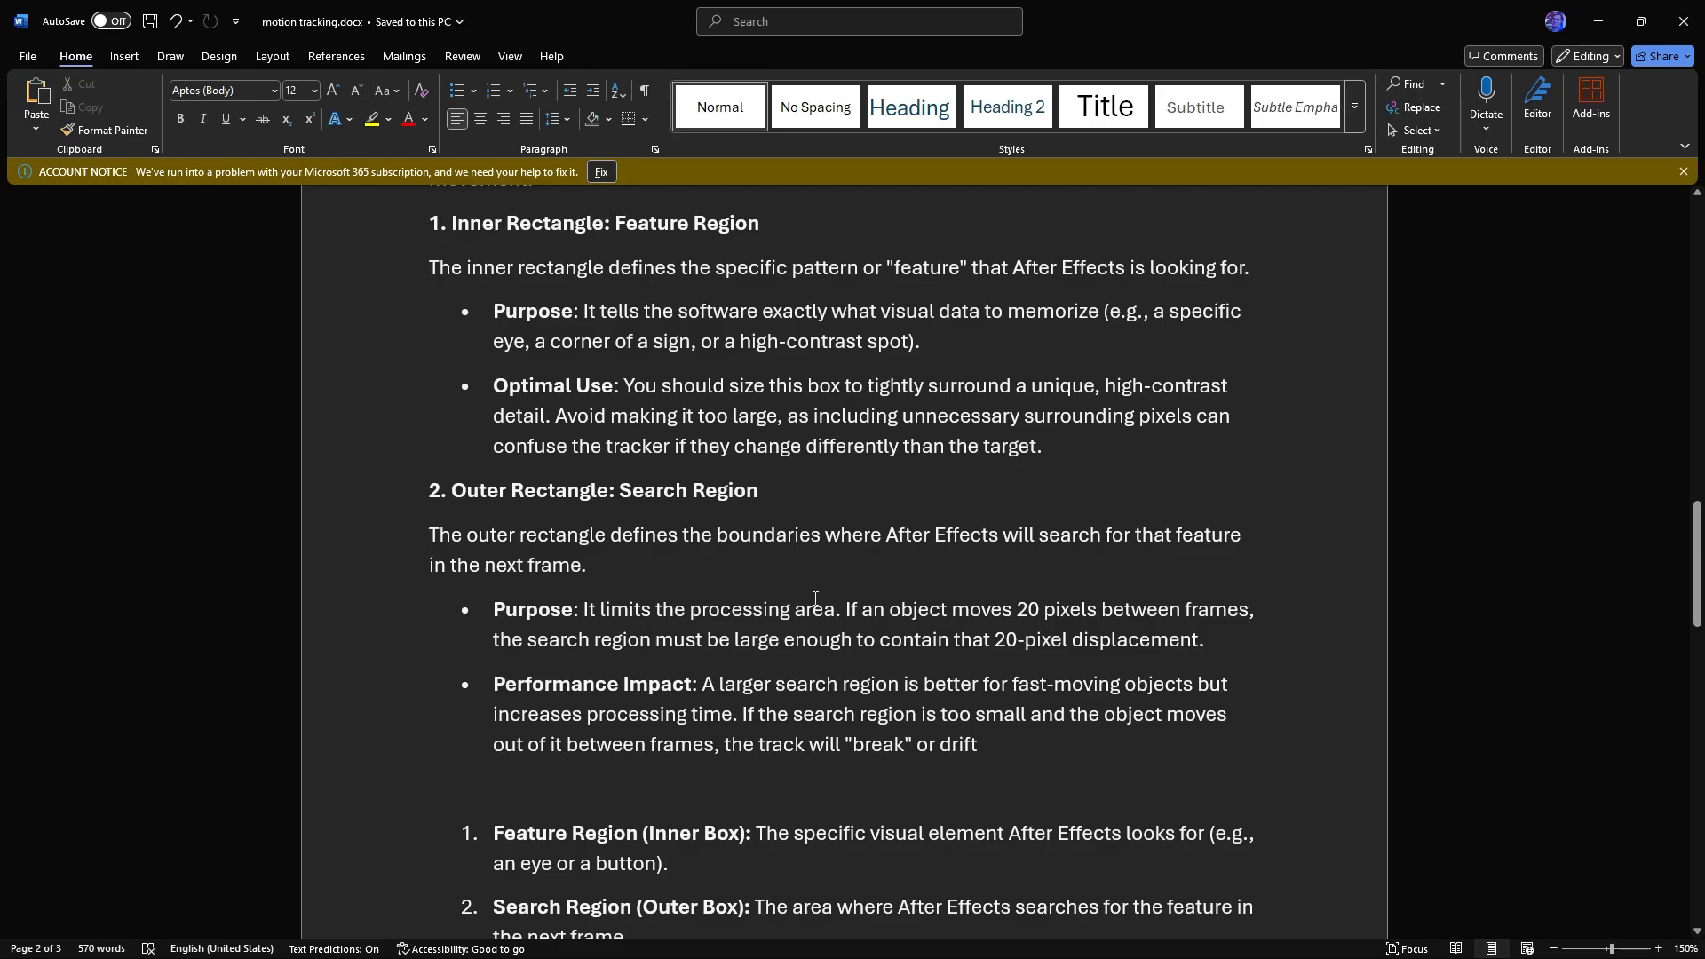
{"action": "scroll", "coordinate": [614, 547], "scroll_direction": "down", "scroll_amount": 1}
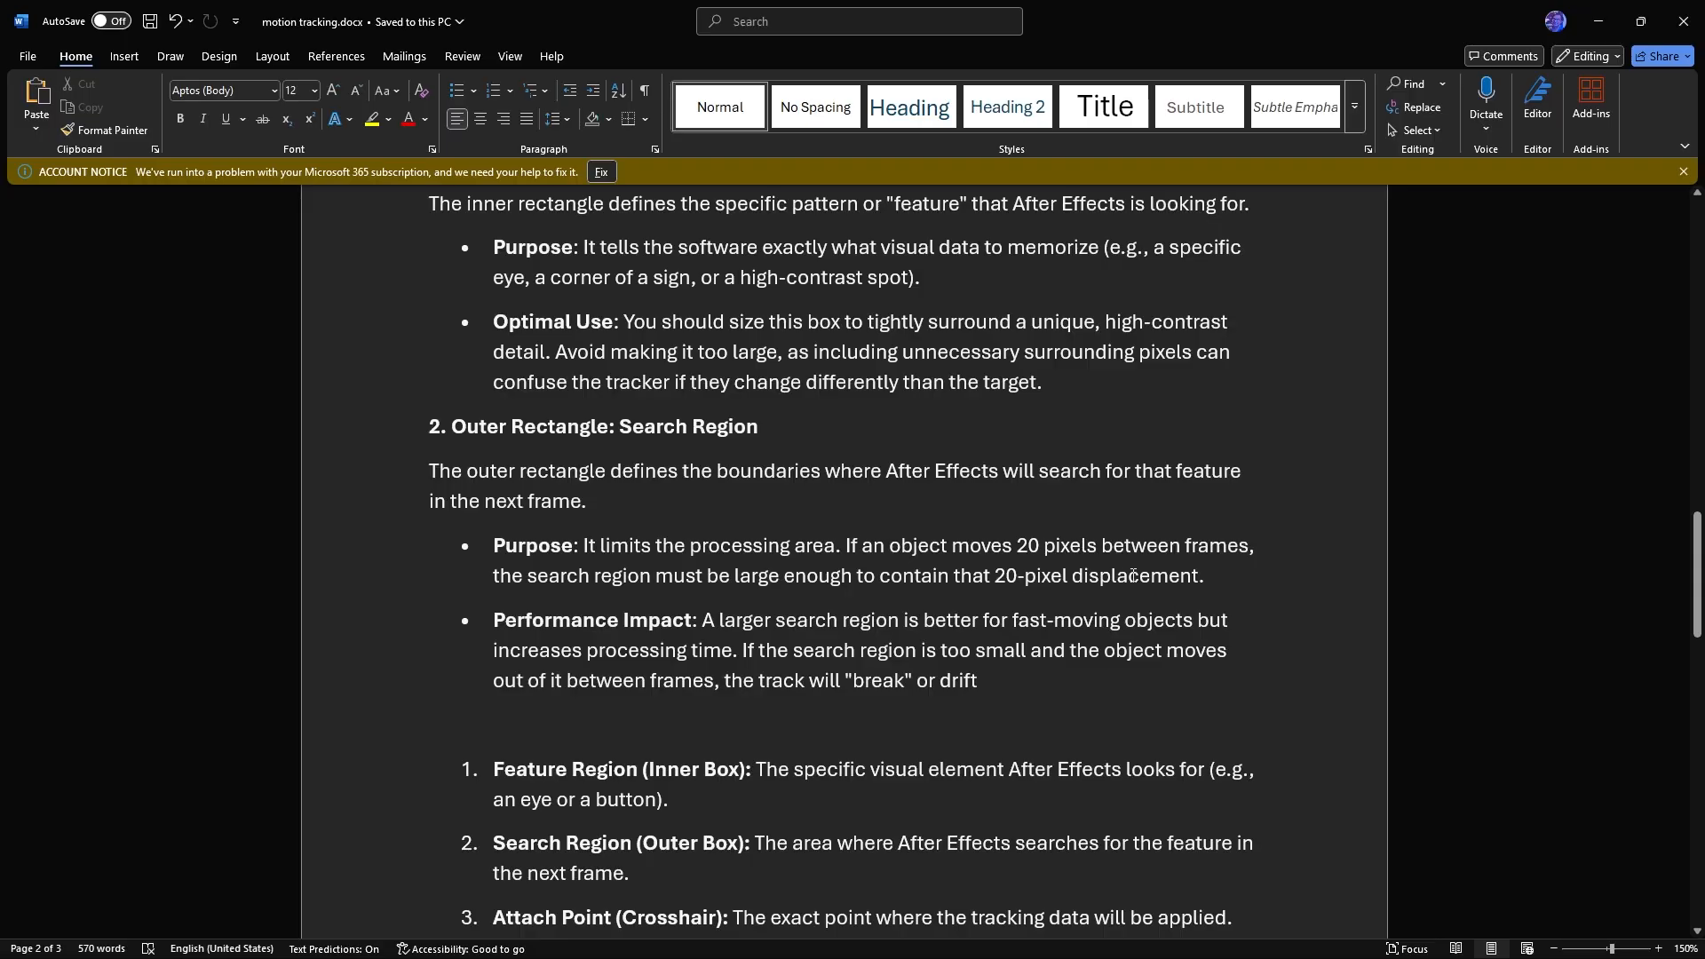
{"action": "scroll", "coordinate": [1125, 480], "scroll_direction": "down", "scroll_amount": 1}
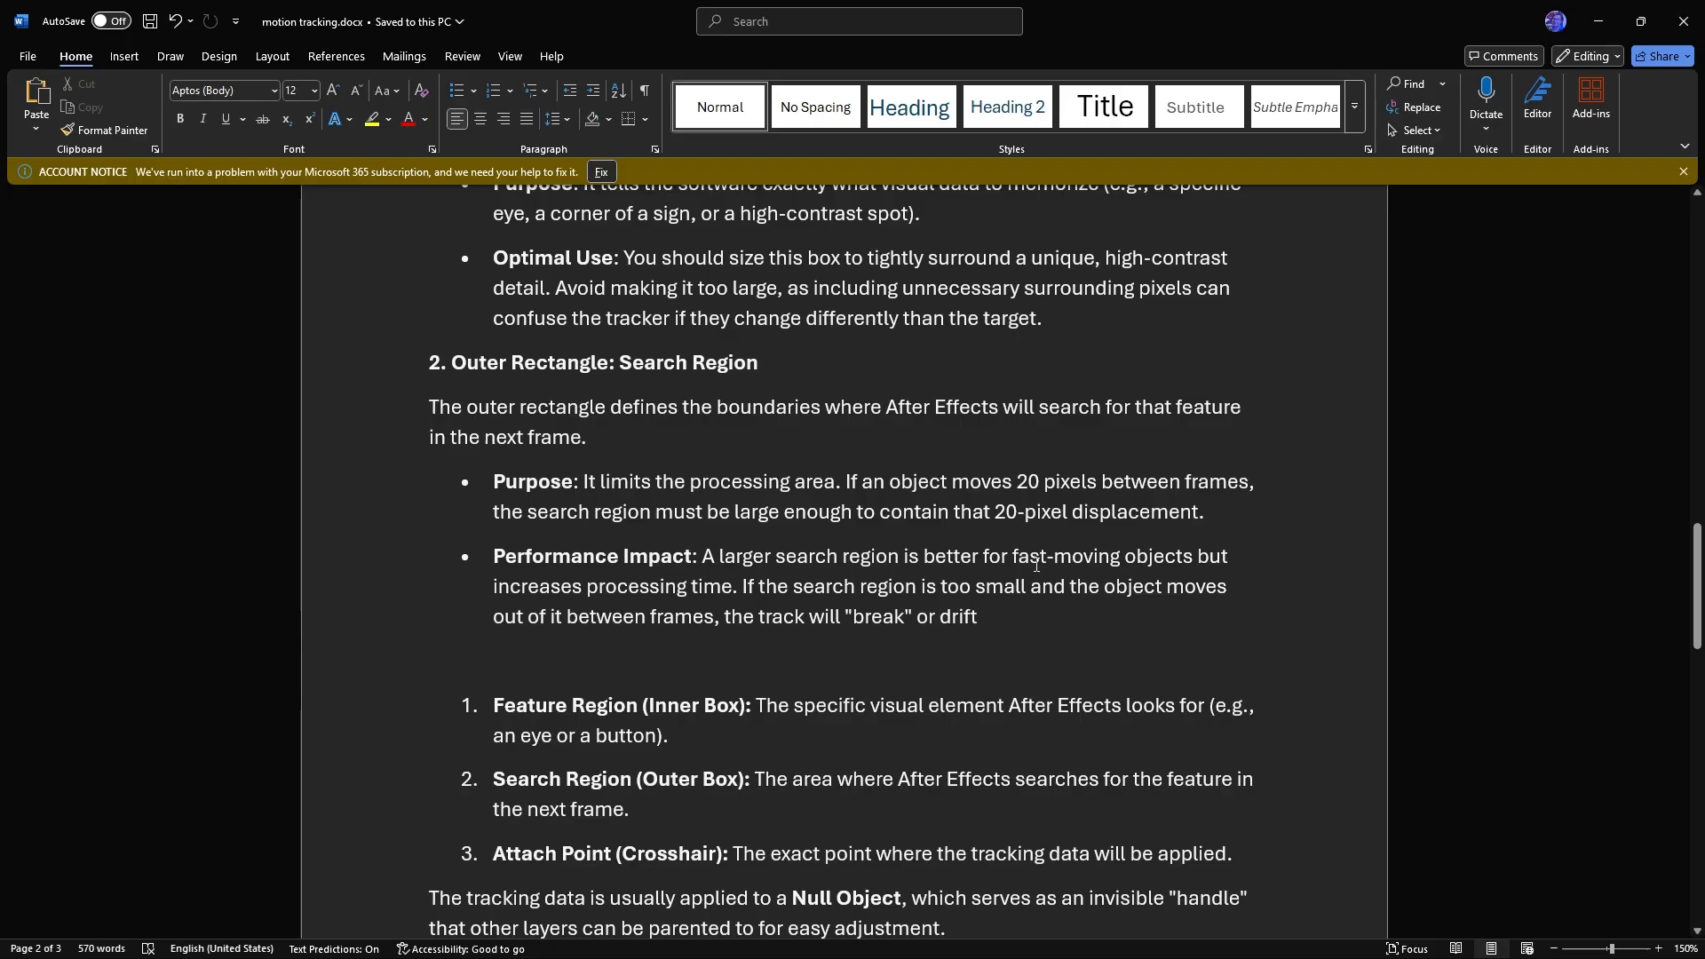
{"action": "scroll", "coordinate": [1029, 542], "scroll_direction": "down", "scroll_amount": 1}
{"action": "scroll", "coordinate": [1029, 543], "scroll_direction": "down", "scroll_amount": 2}
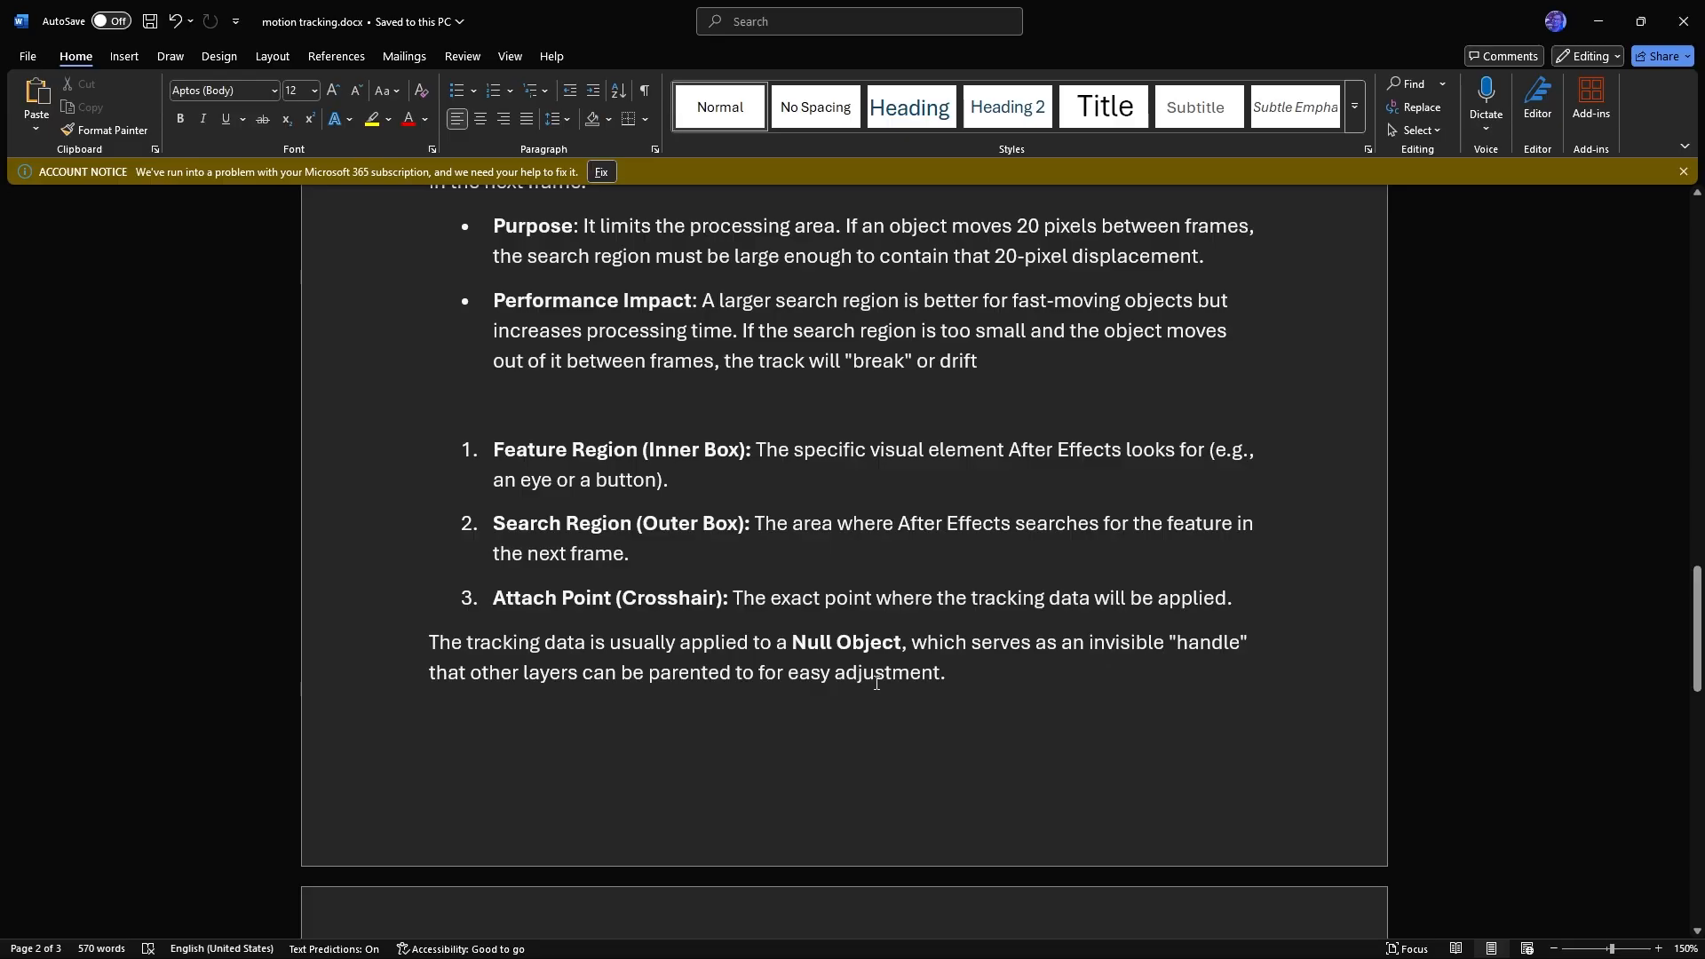
{"action": "scroll", "coordinate": [791, 557], "scroll_direction": "down", "scroll_amount": 2}
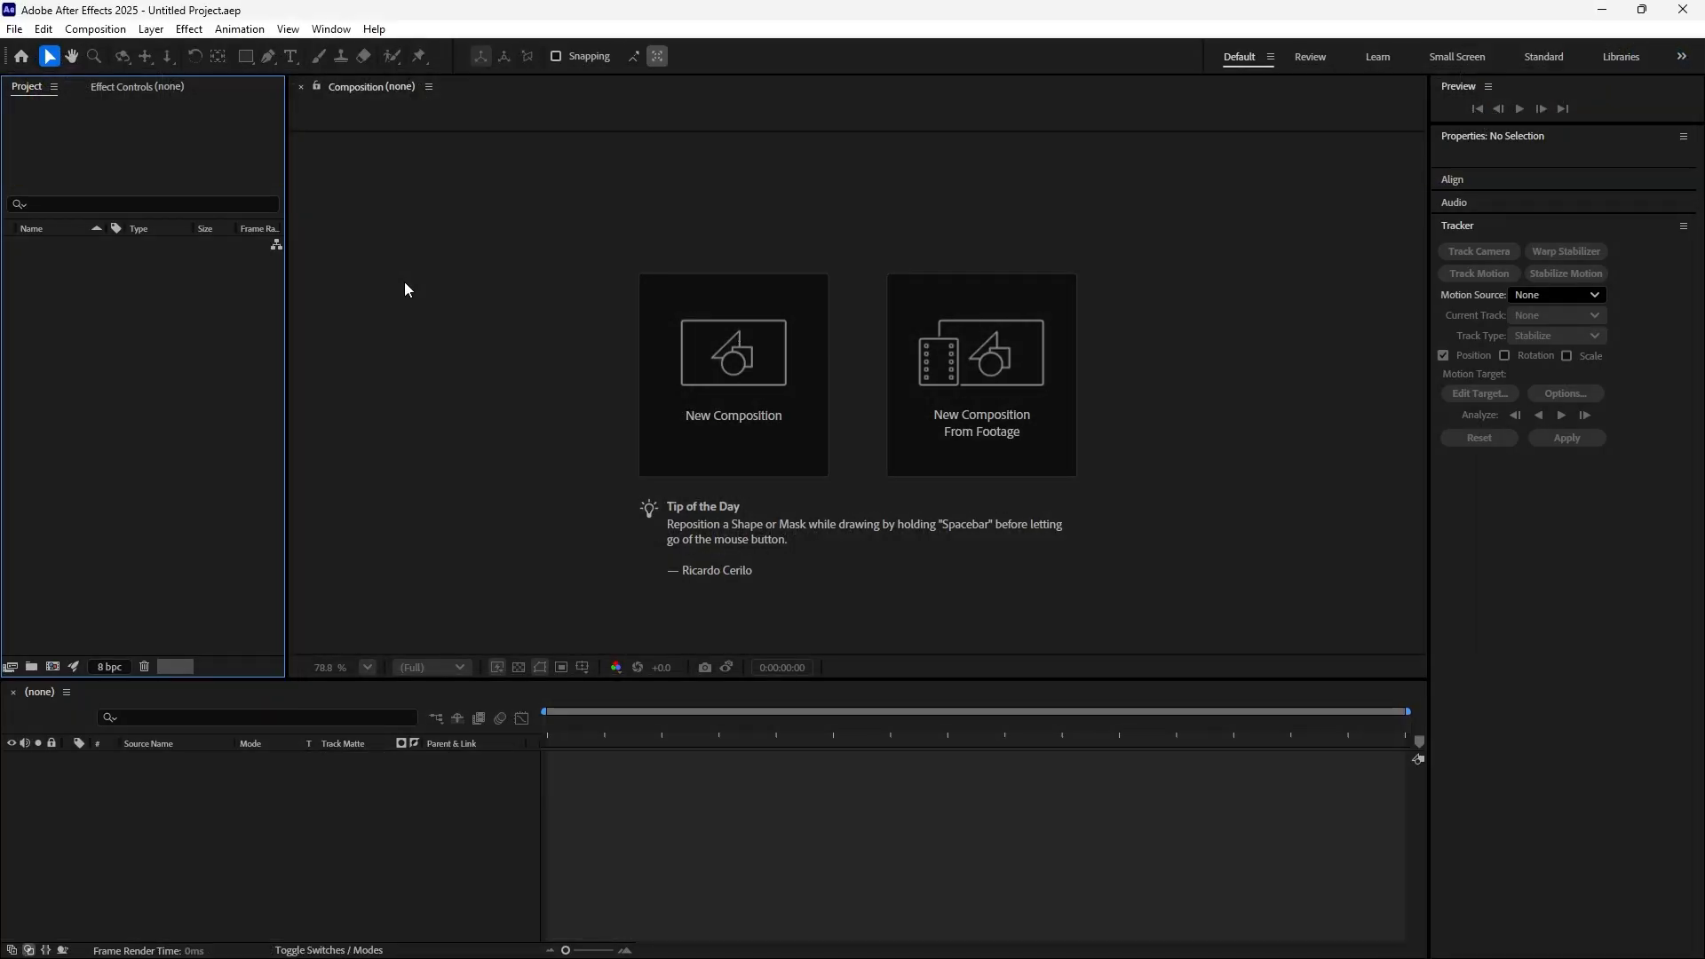
Switch to After Effects and create a 1920x1080 composition at 29.97 fps with a 30-second duration
{"action": "left_click", "coordinate": [703, 358]}
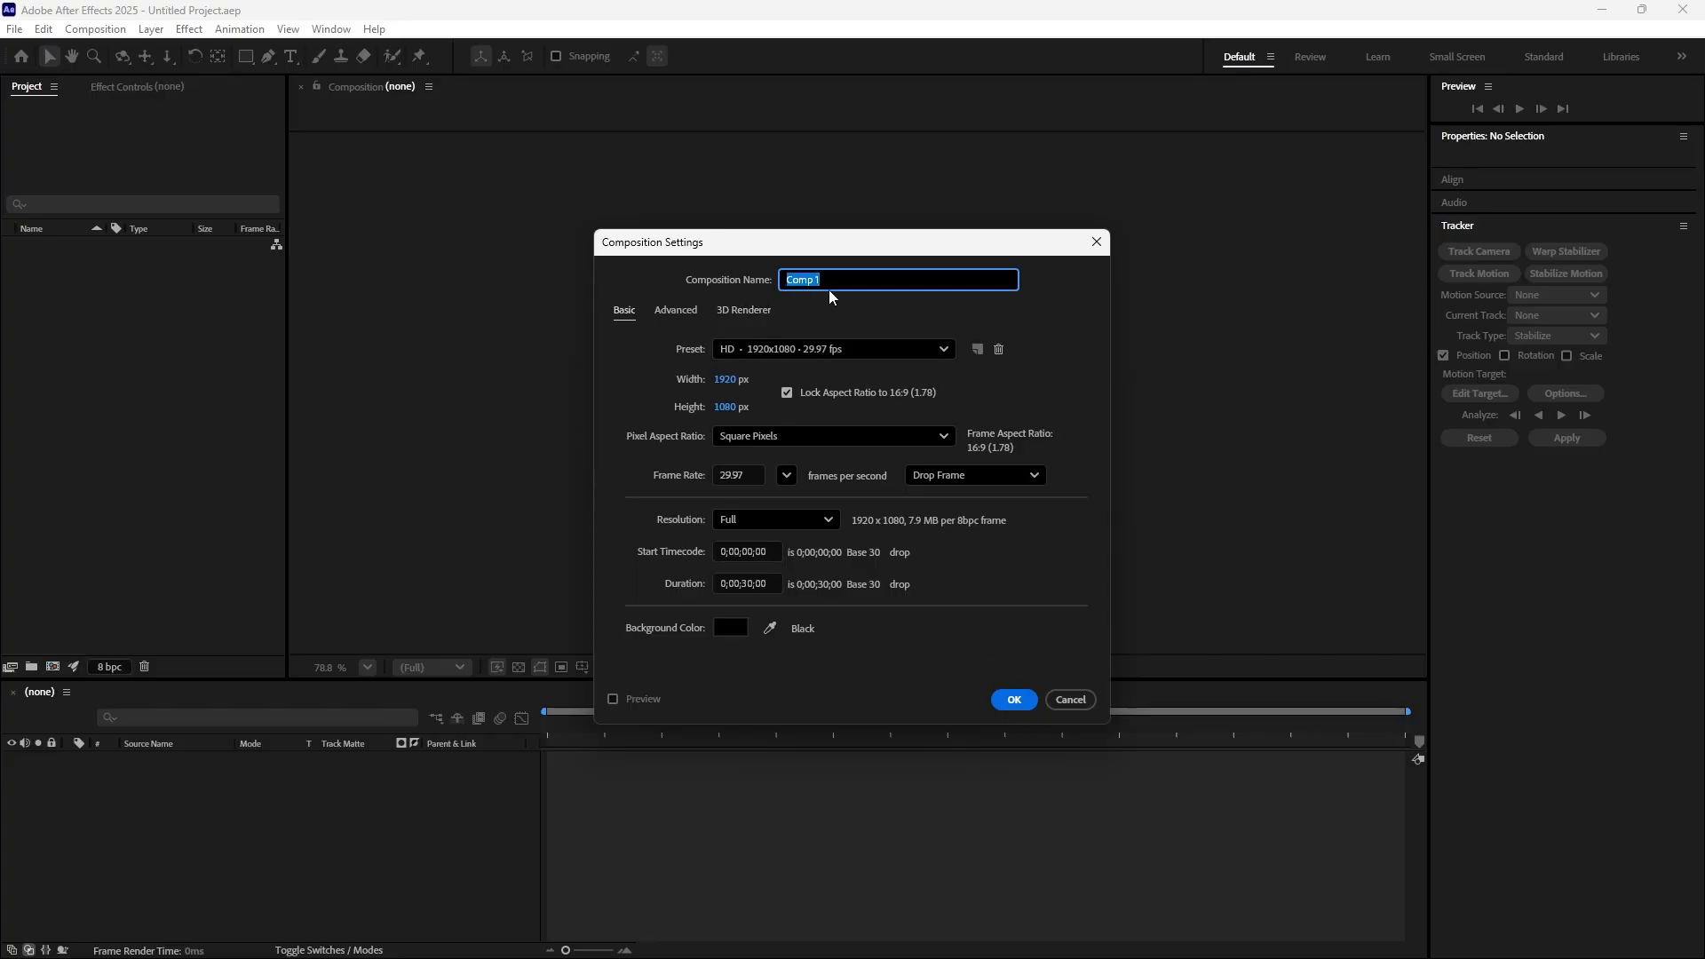
{"action": "left_click", "coordinate": [1012, 700]}
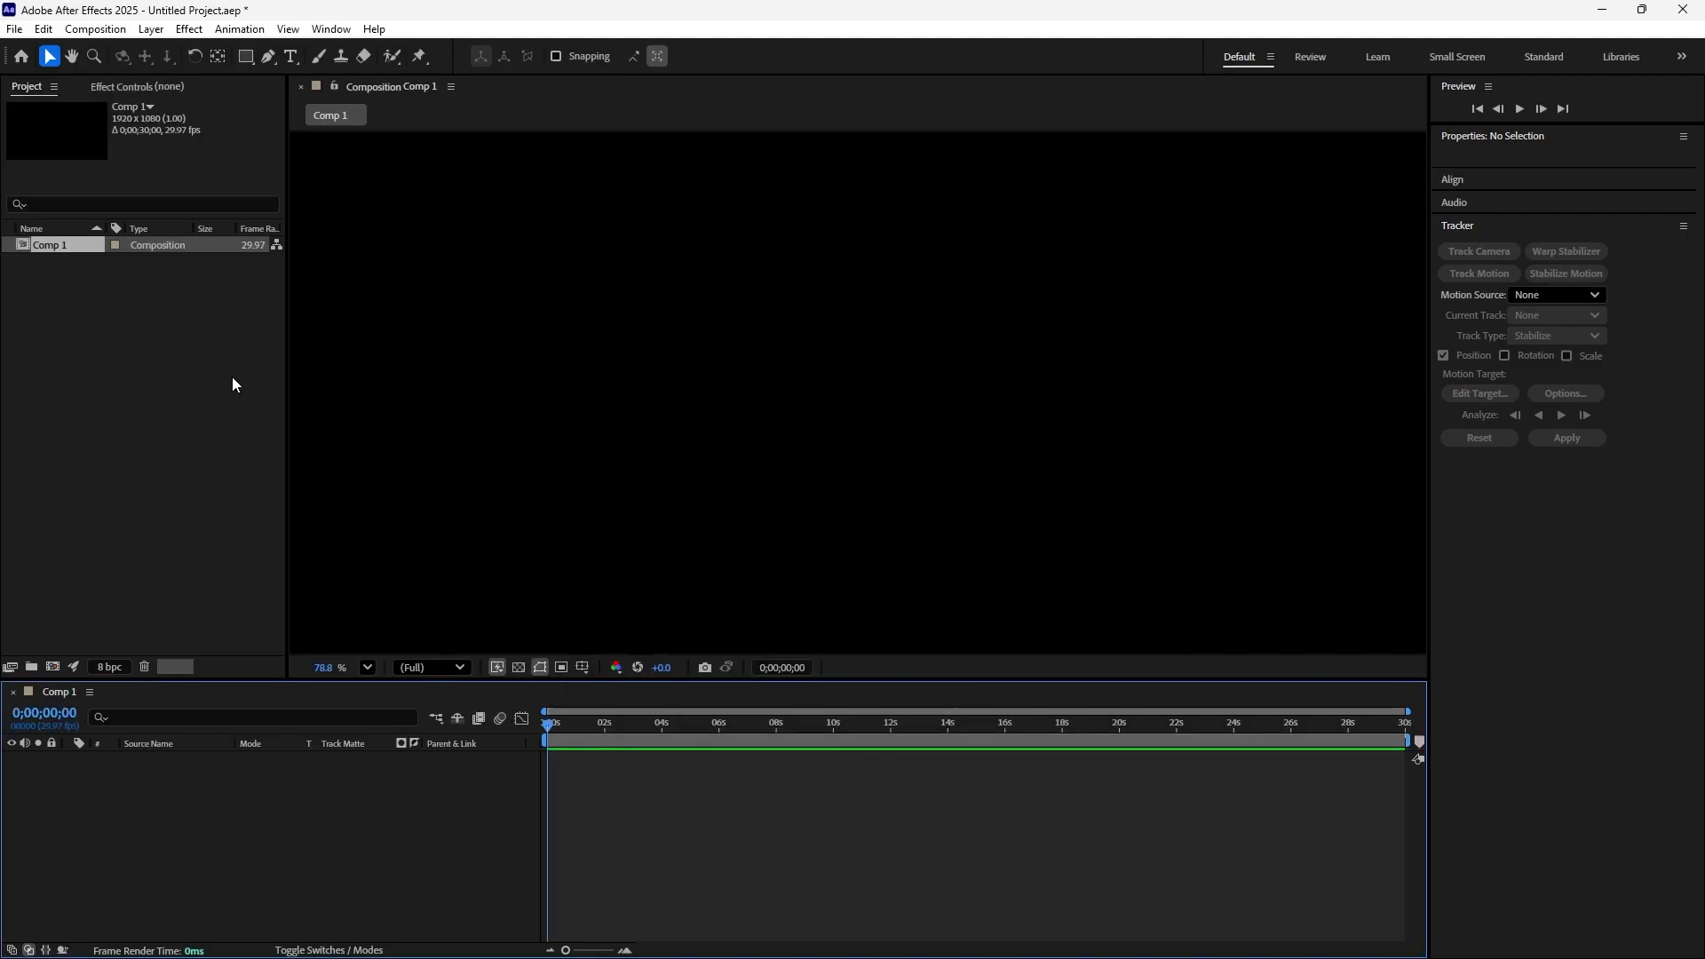
Import baloon.png and the mixkit seagull MP4 from the 31 motion tracking folder into the project
{"action": "left_click", "coordinate": [171, 362]}
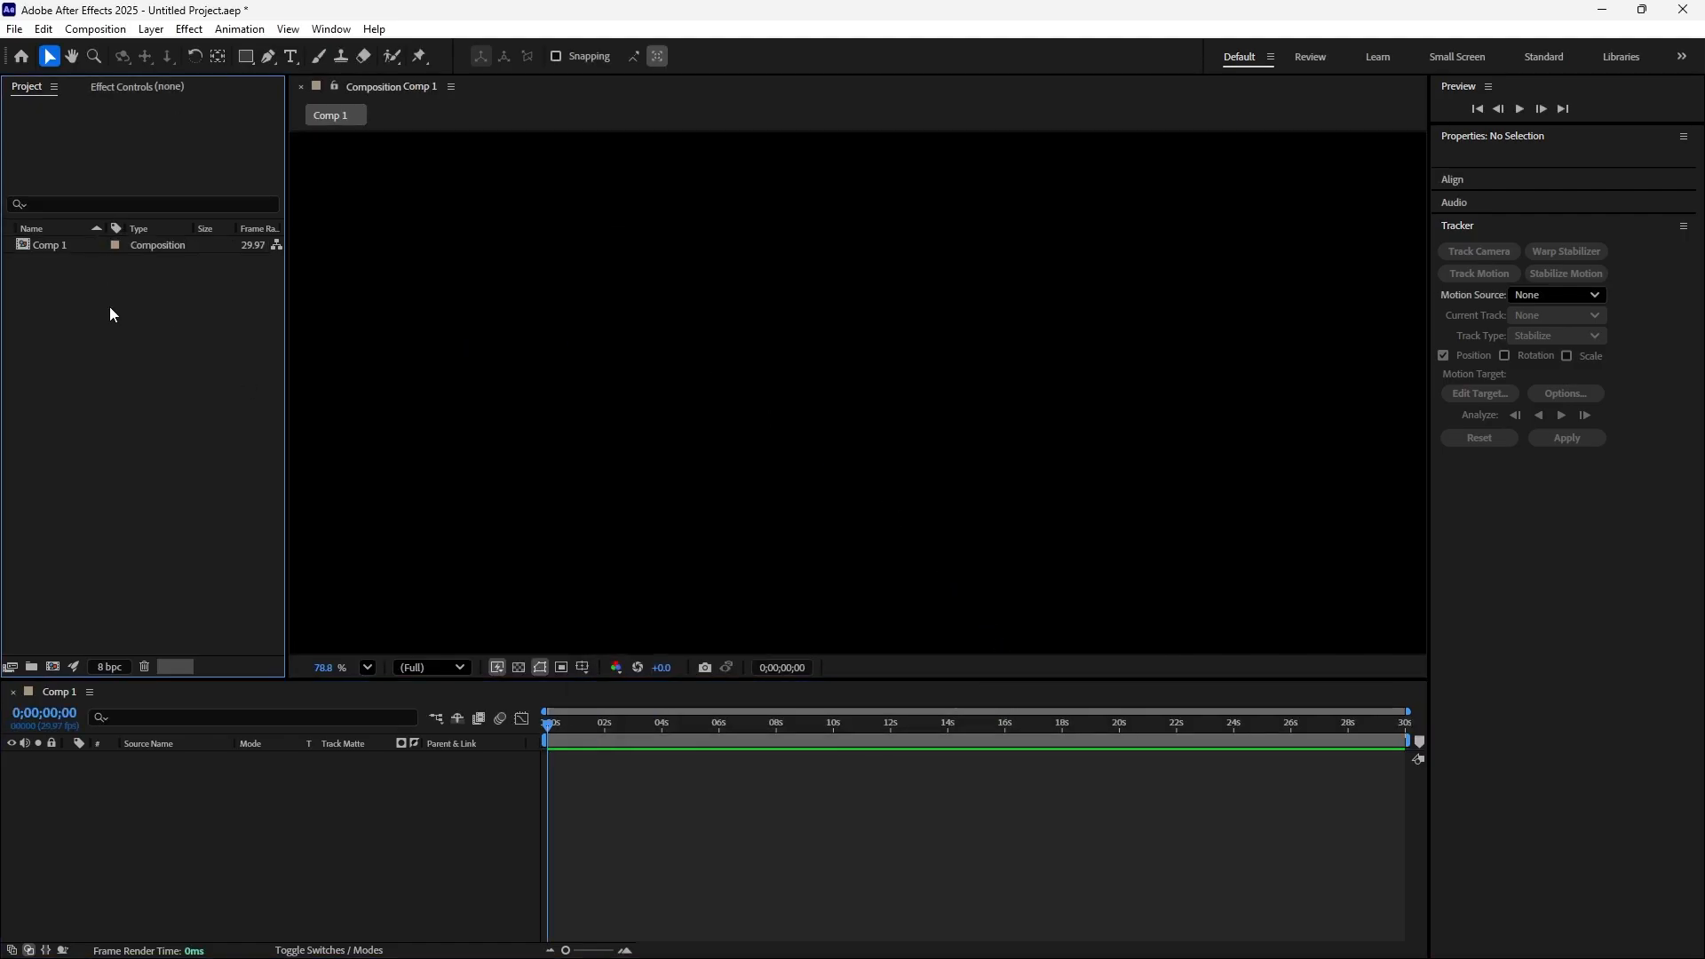
{"action": "double_click", "coordinate": [156, 341]}
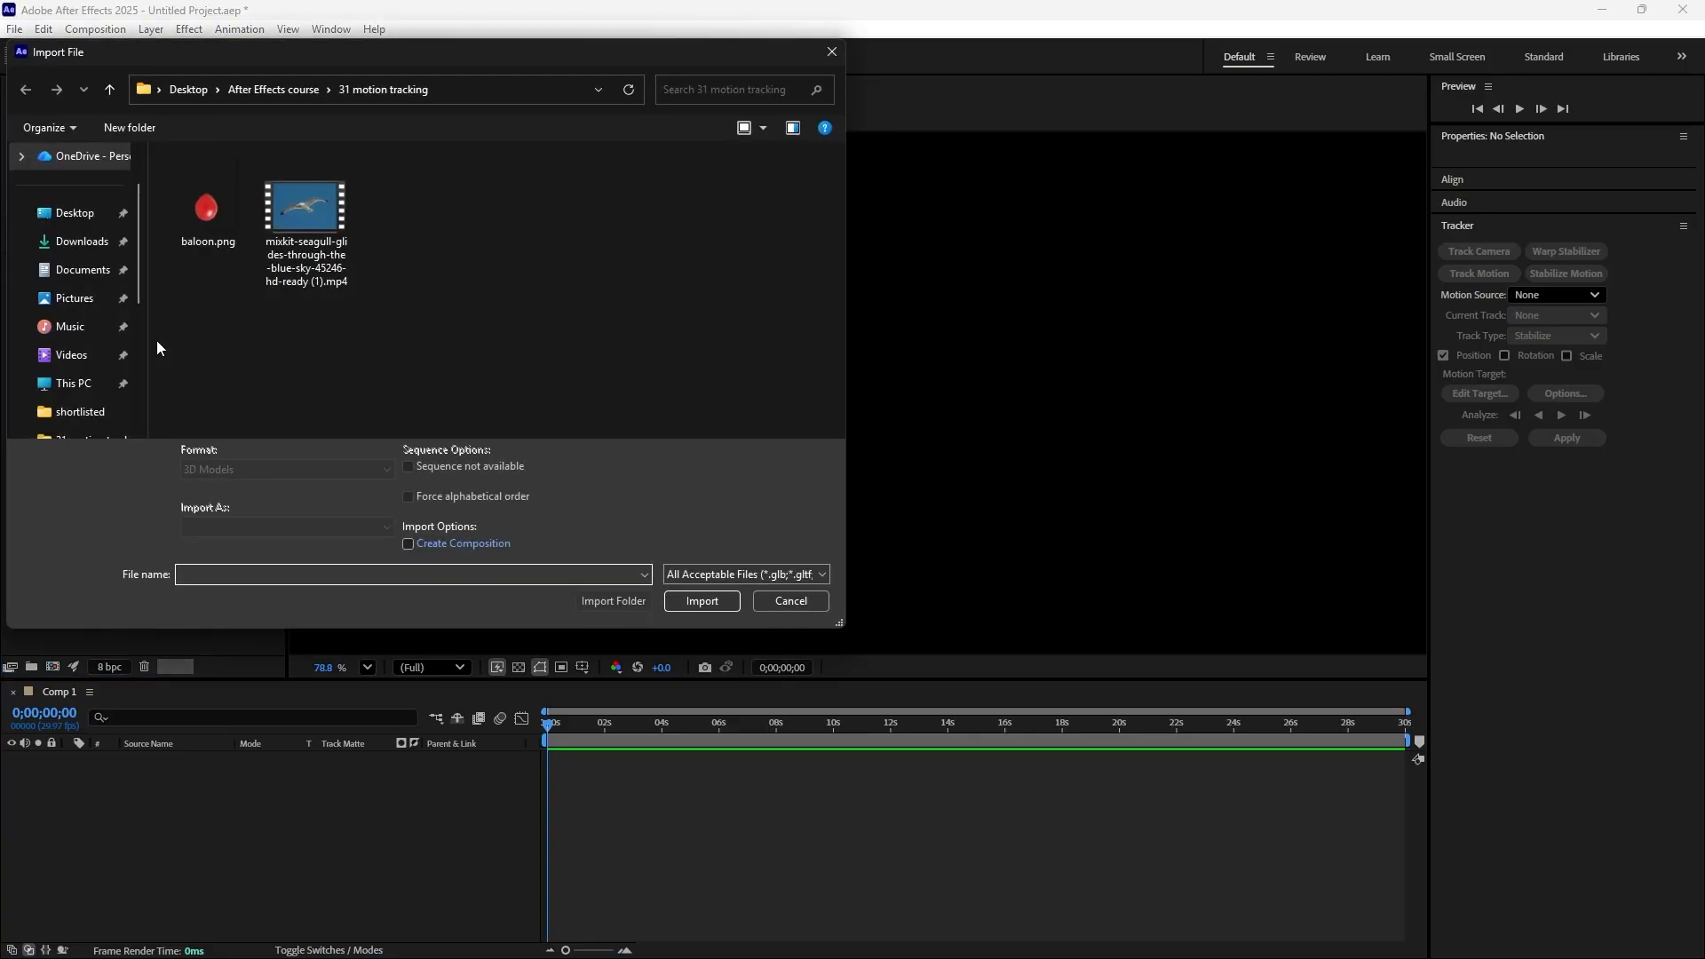
{"action": "left_click_drag", "start_coordinate": [414, 221], "coordinate": [193, 291]}
{"action": "left_click", "coordinate": [700, 605]}
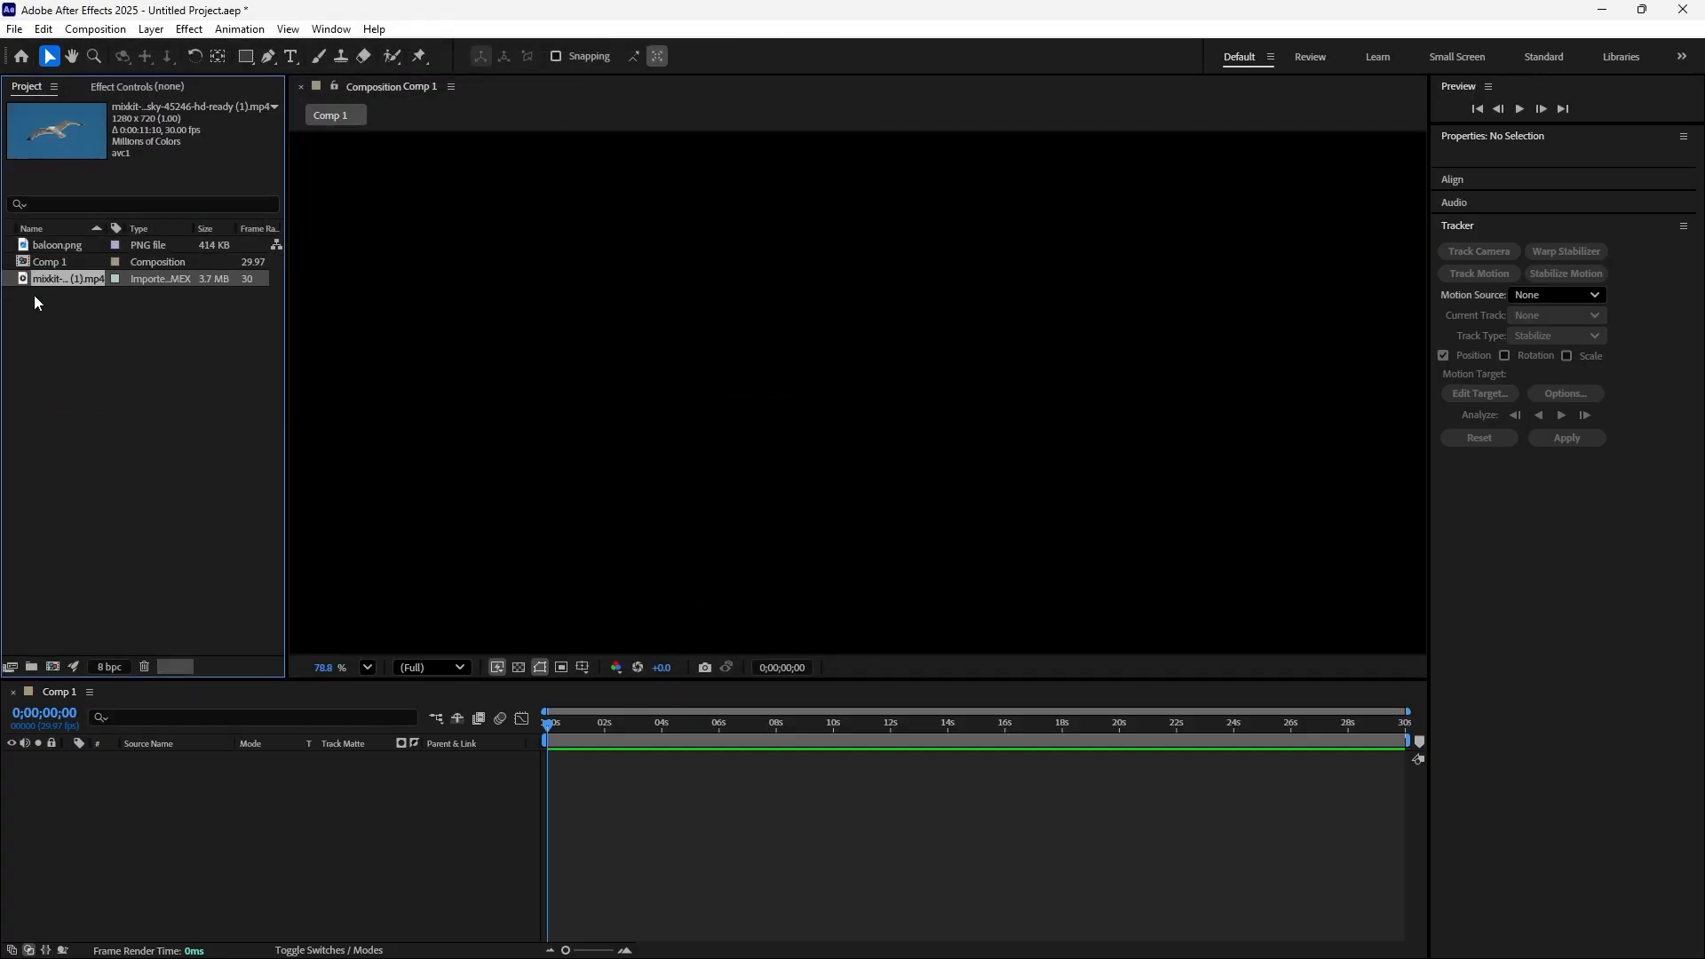
Add the seagull video to Comp 1 as a layer and scale it to 151% to fill the frame
{"action": "left_click_drag", "start_coordinate": [66, 282], "coordinate": [221, 836]}
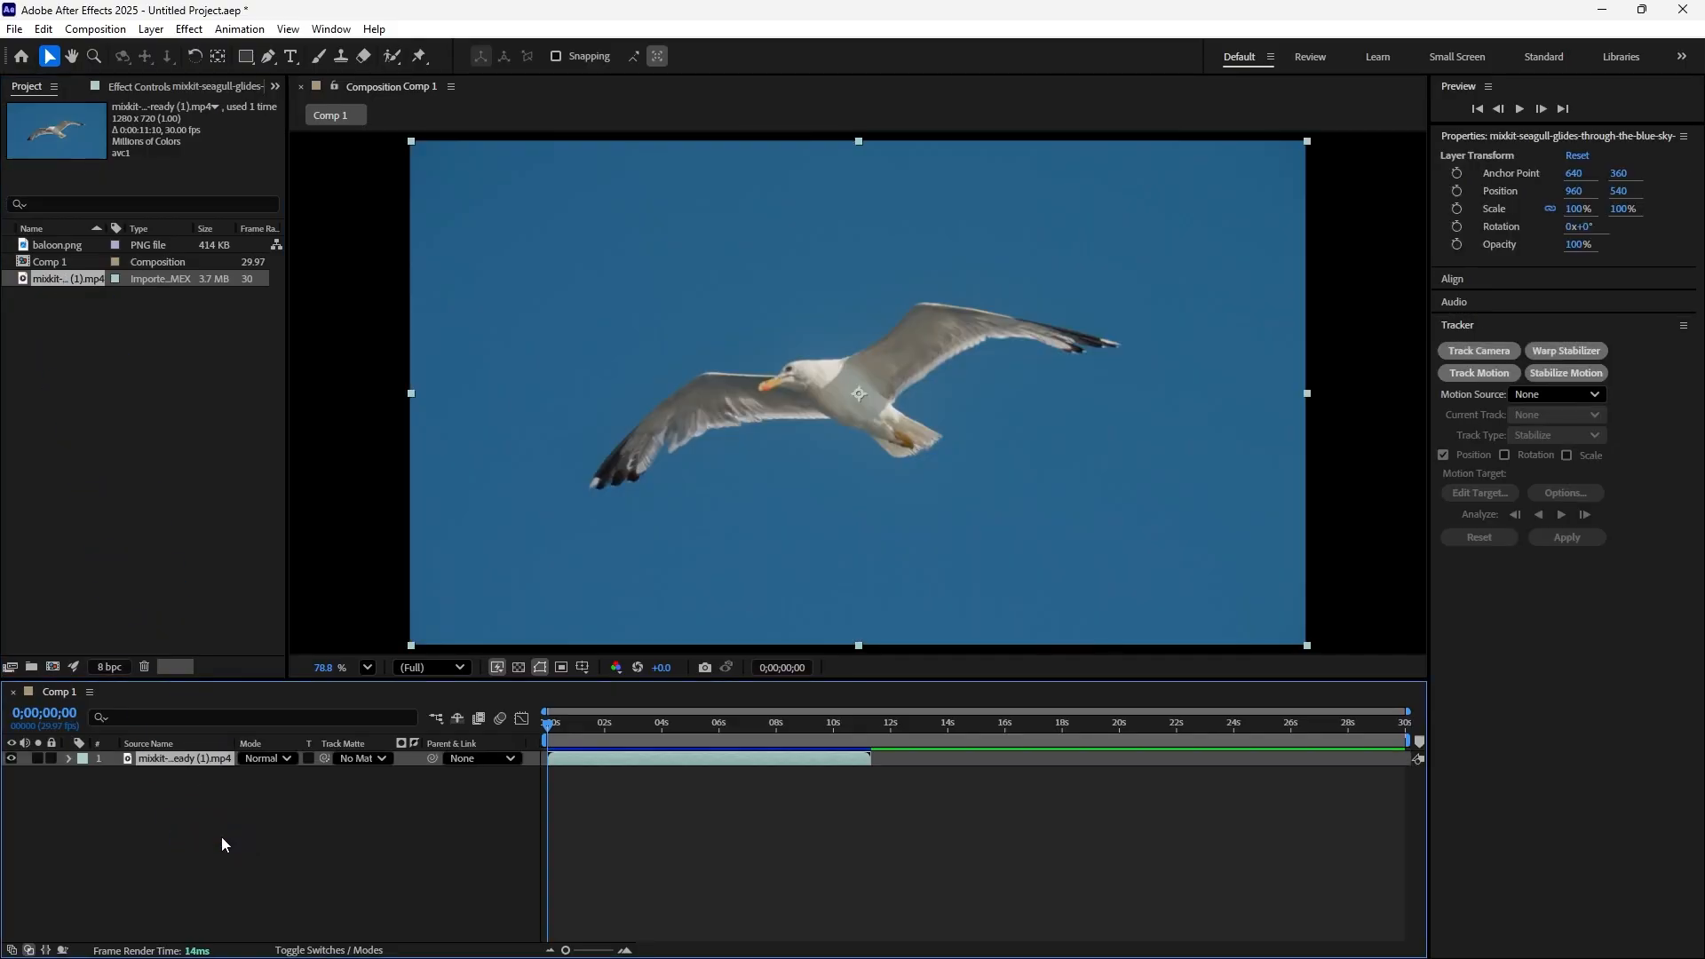
{"action": "scroll", "coordinate": [769, 540], "scroll_direction": "down", "scroll_amount": 2}
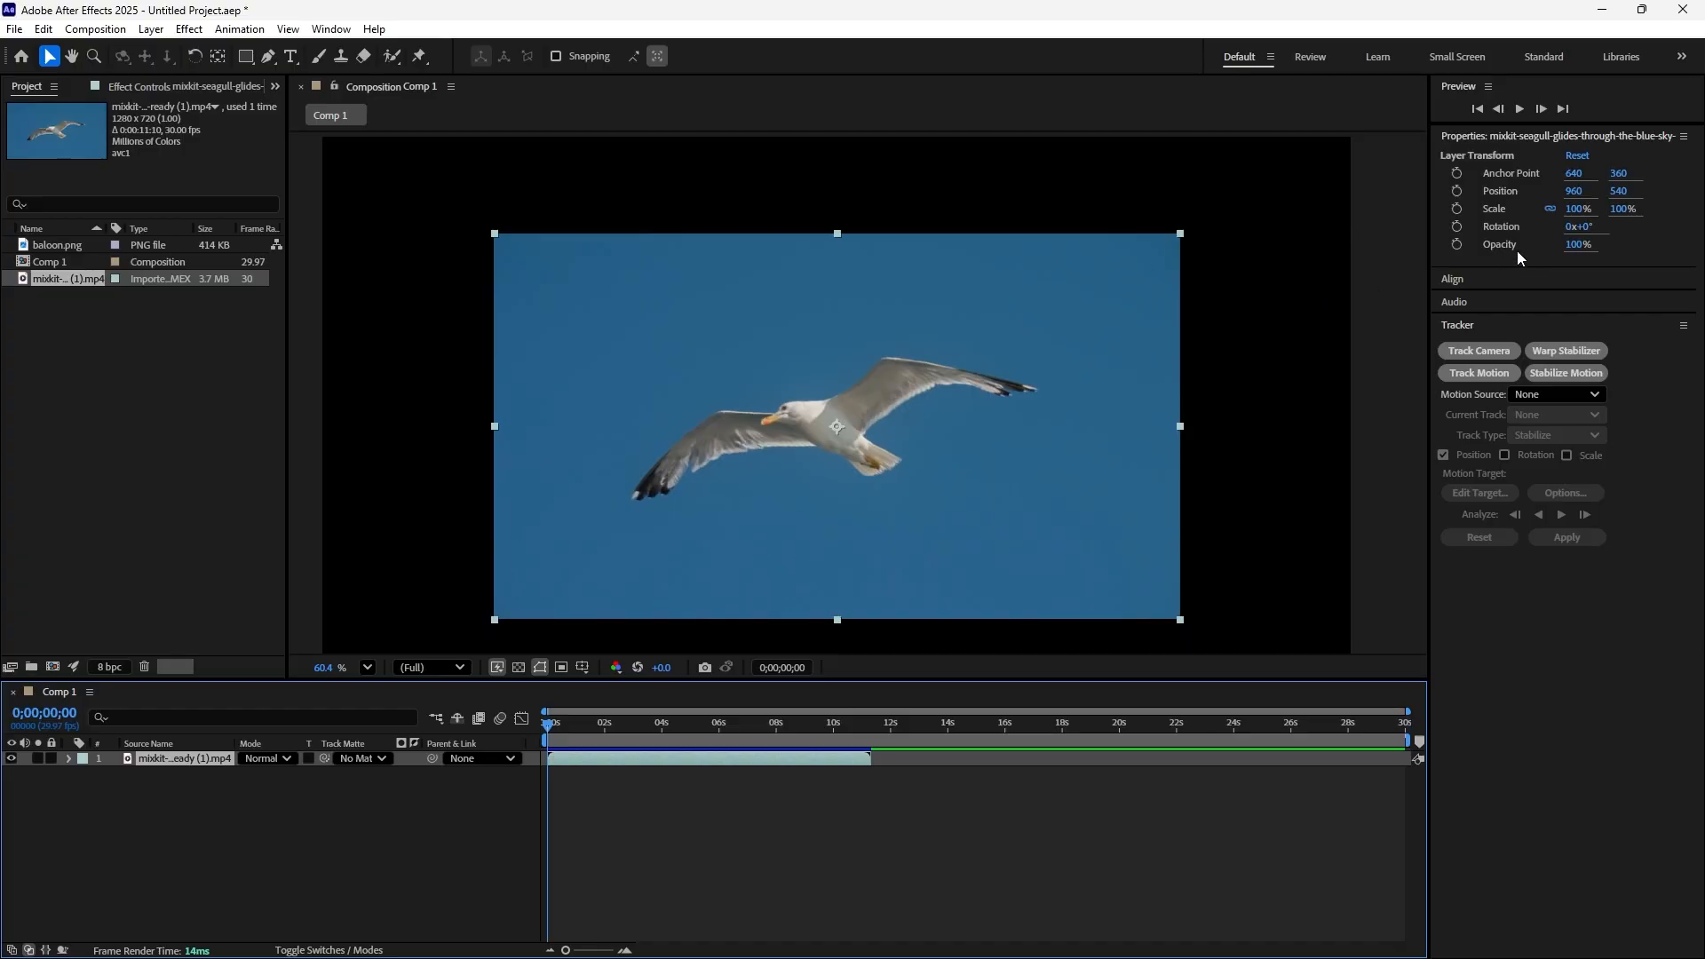
{"action": "left_click_drag", "start_coordinate": [1578, 209], "coordinate": [1608, 216]}
{"action": "left_click_drag", "start_coordinate": [1608, 216], "coordinate": [1630, 216]}
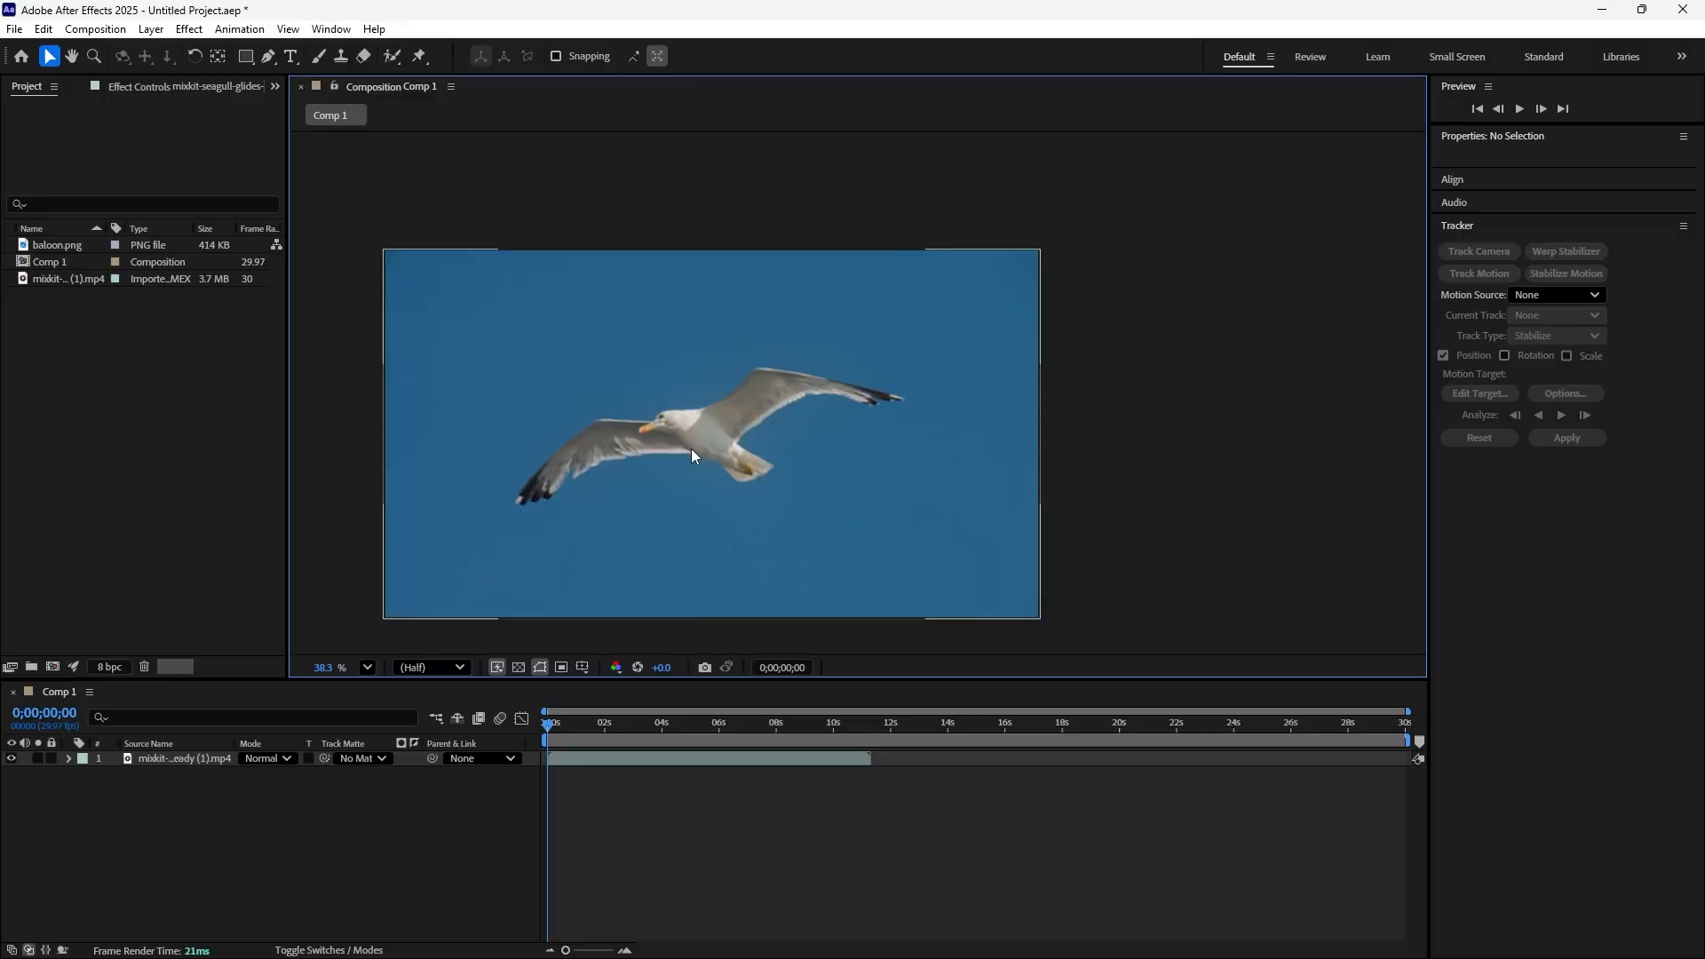
Check whether the Tracker is enabled among the workspace's available tools
{"action": "left_click", "coordinate": [702, 454]}
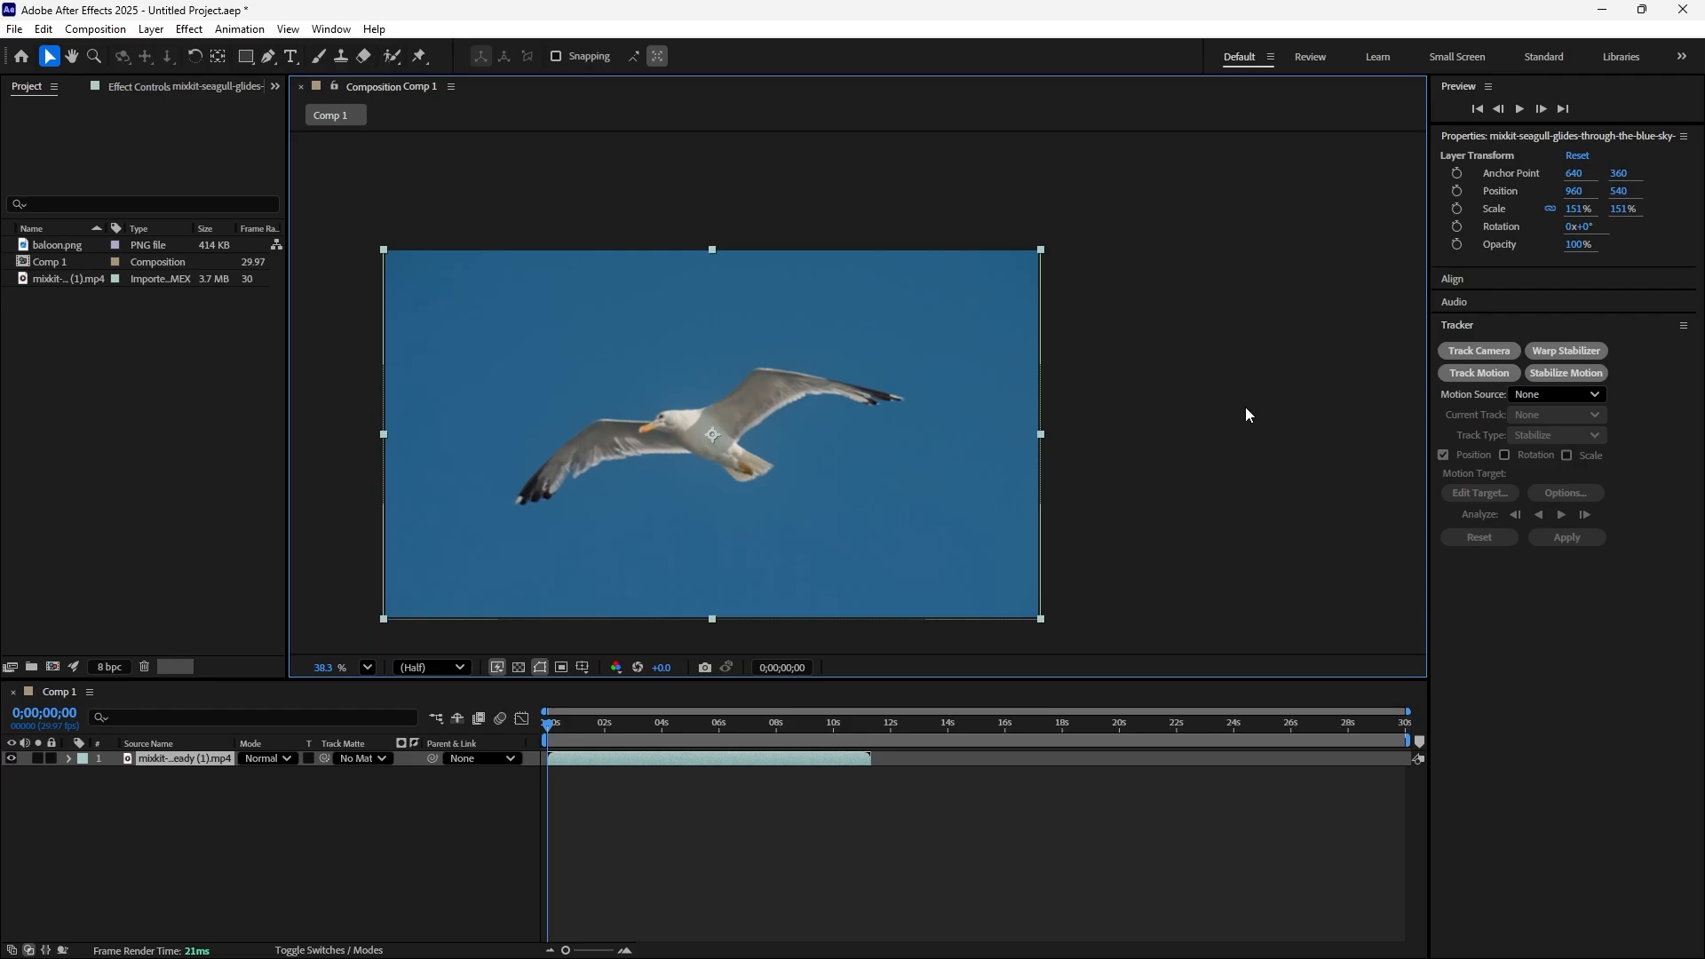
{"action": "left_click", "coordinate": [337, 32]}
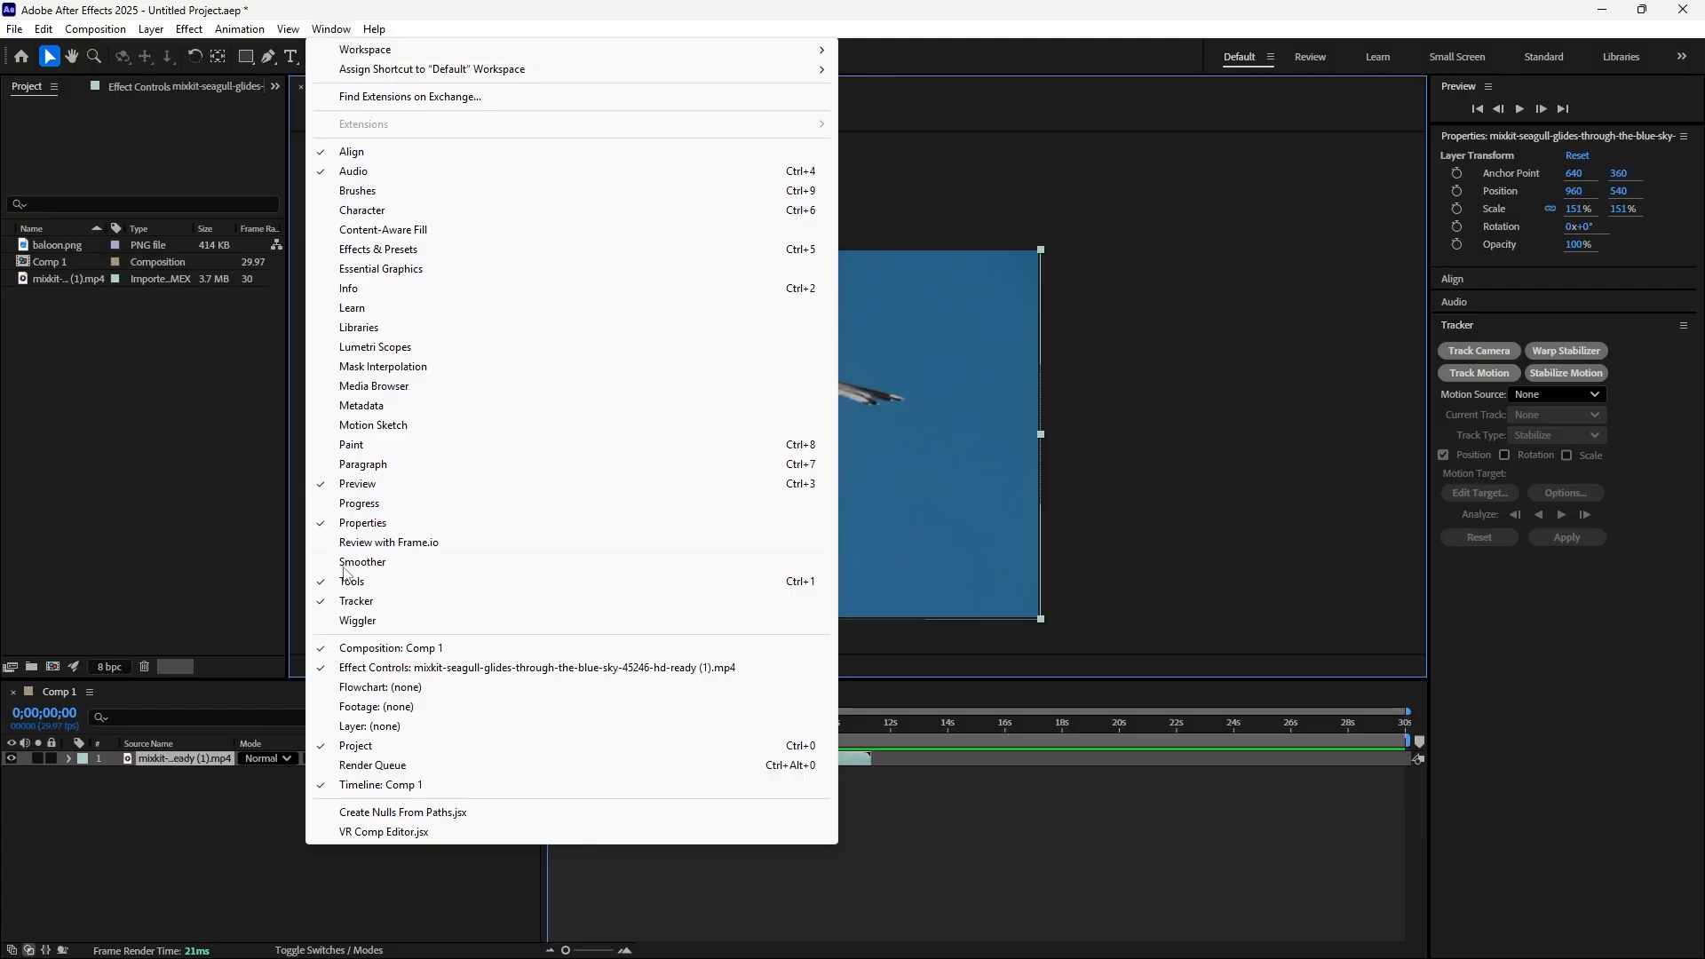
{"action": "left_click", "coordinate": [1265, 302]}
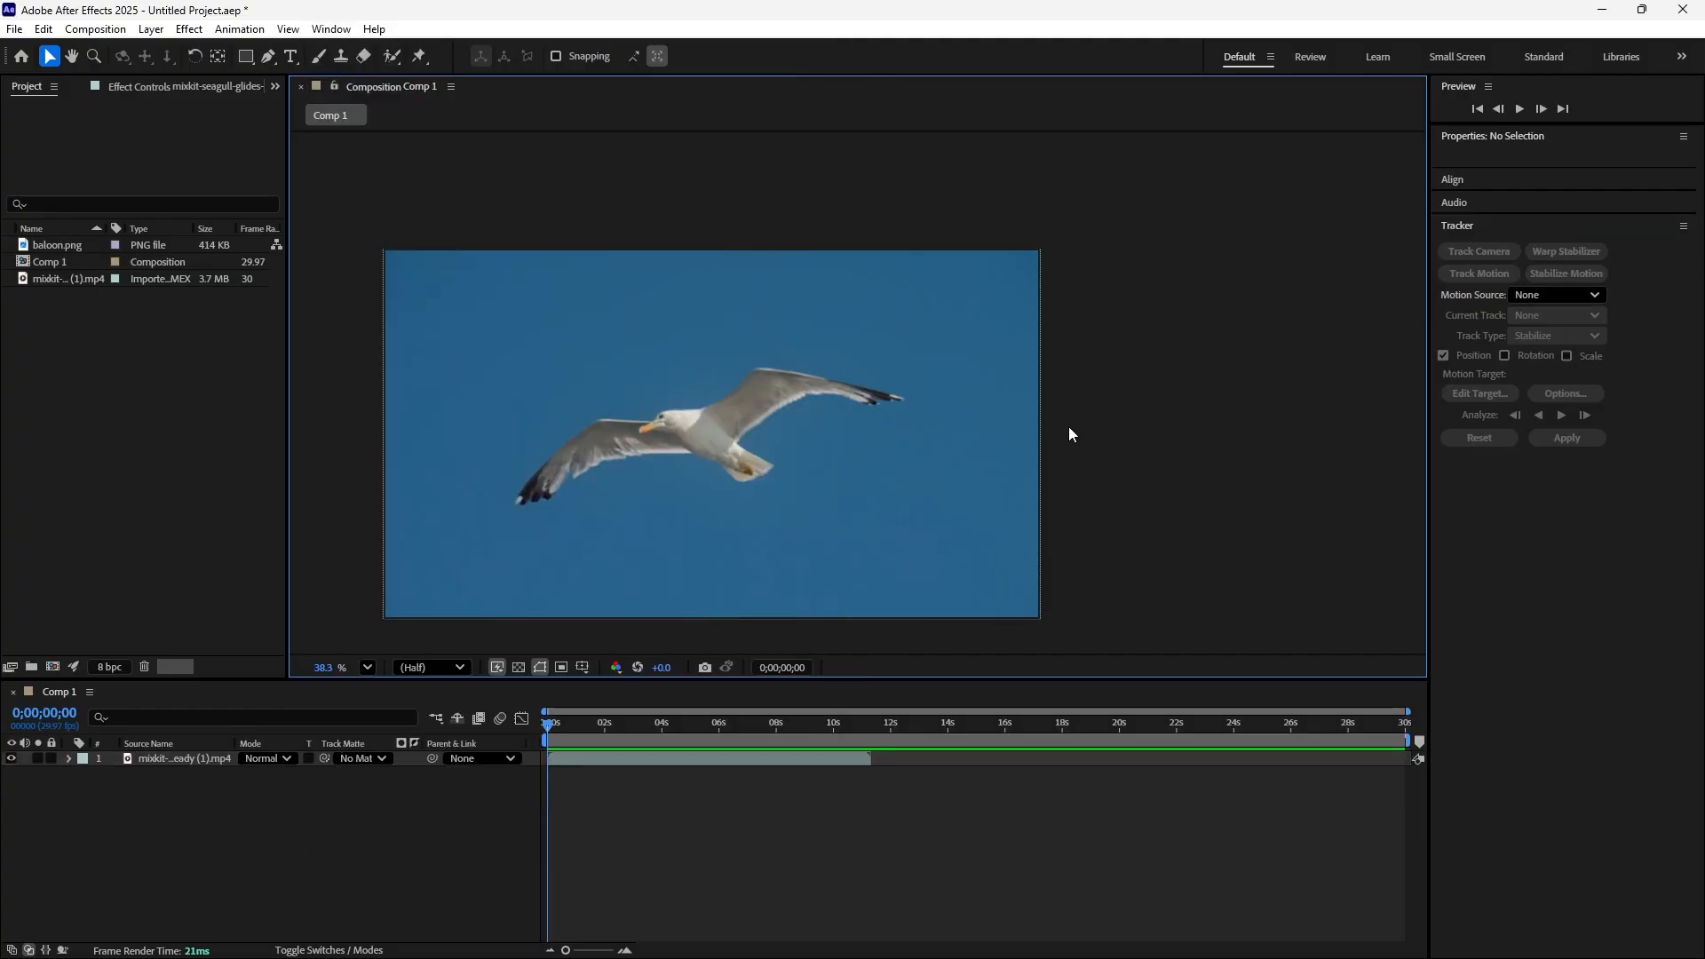
Start Track Motion on the seagull video layer to create a position track point
{"action": "left_click", "coordinate": [947, 508]}
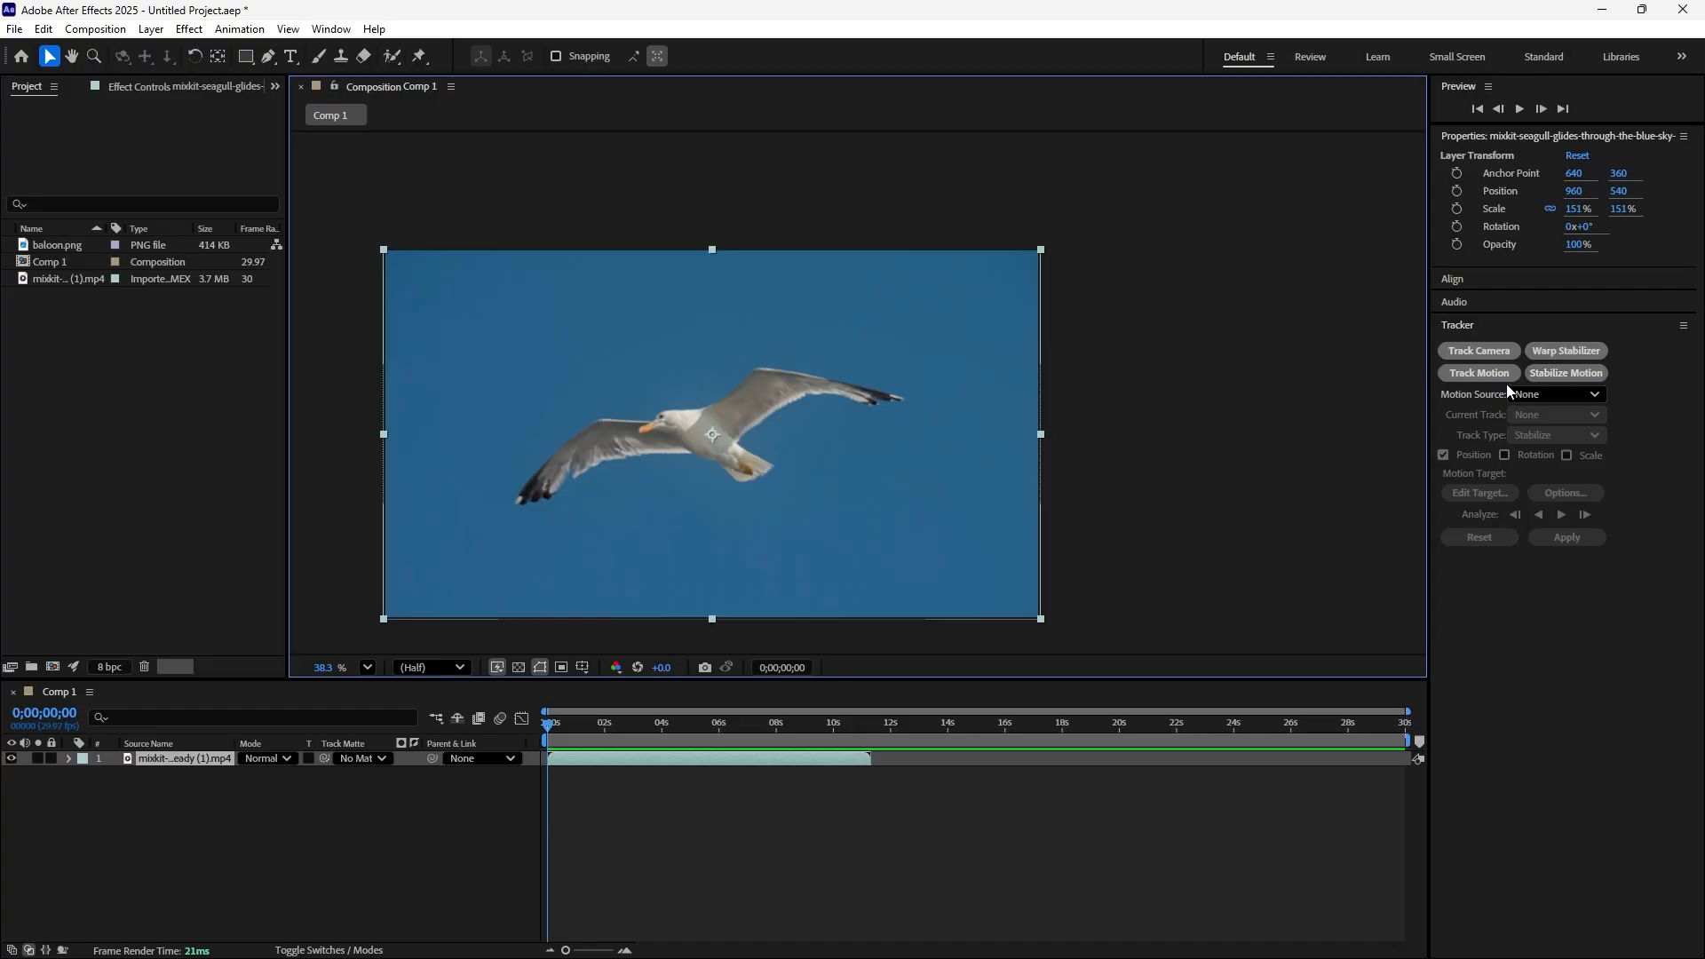
{"action": "left_click", "coordinate": [1591, 396]}
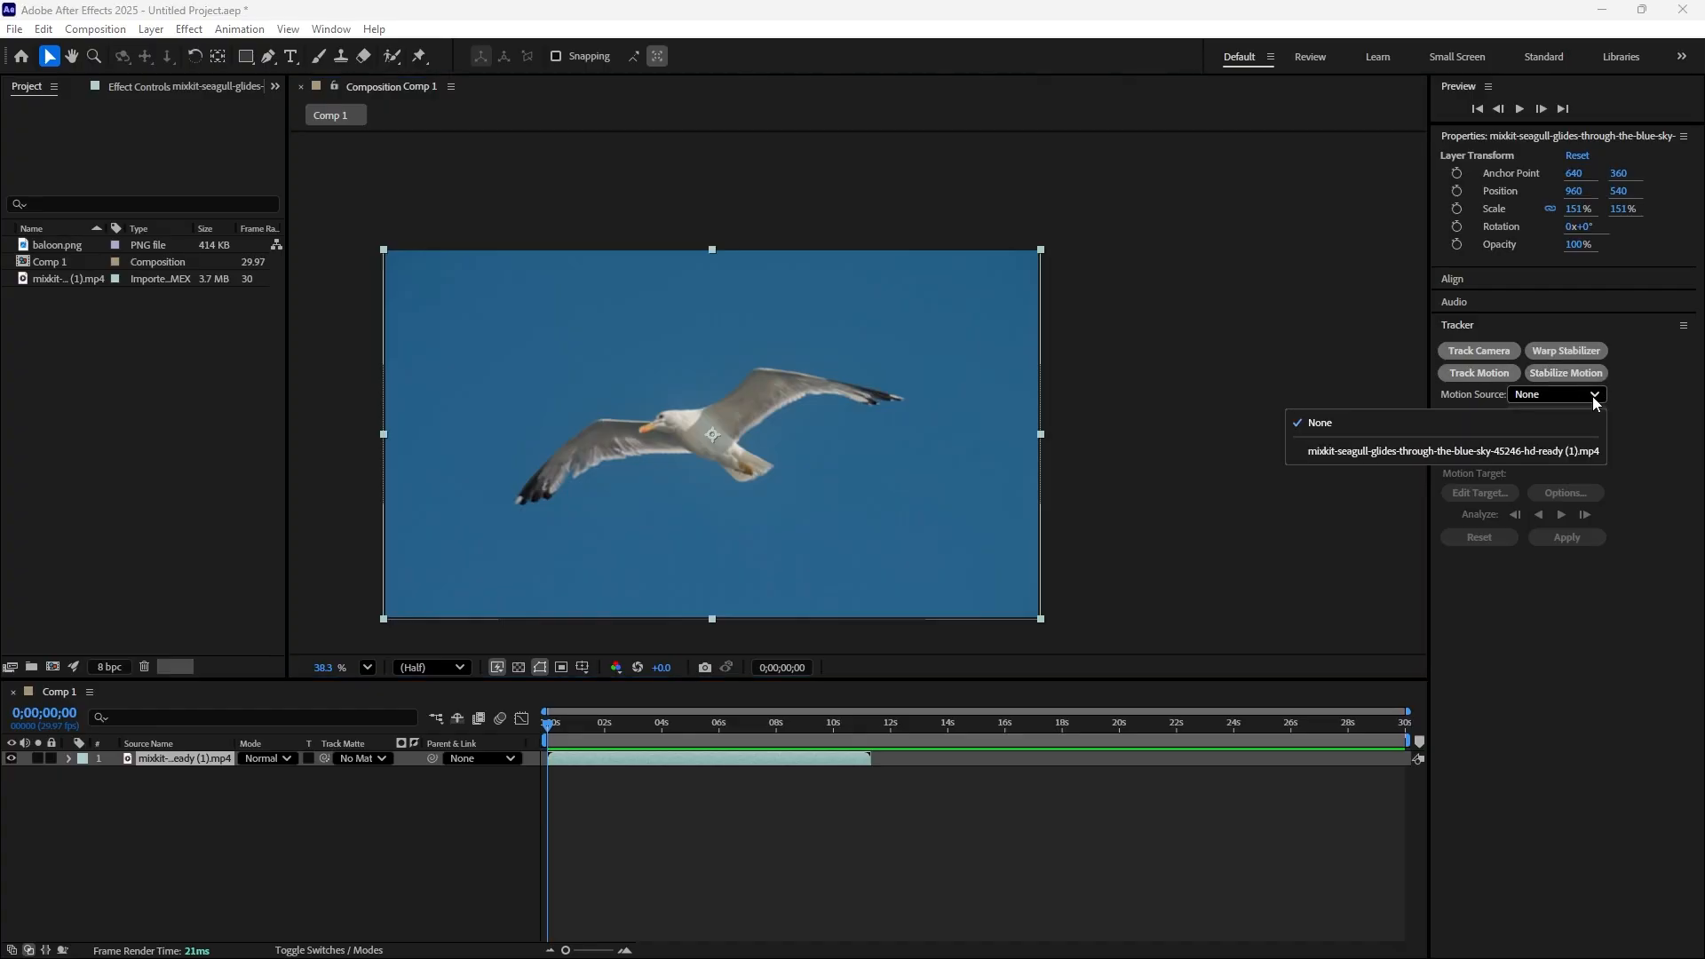
{"action": "left_click", "coordinate": [1591, 396]}
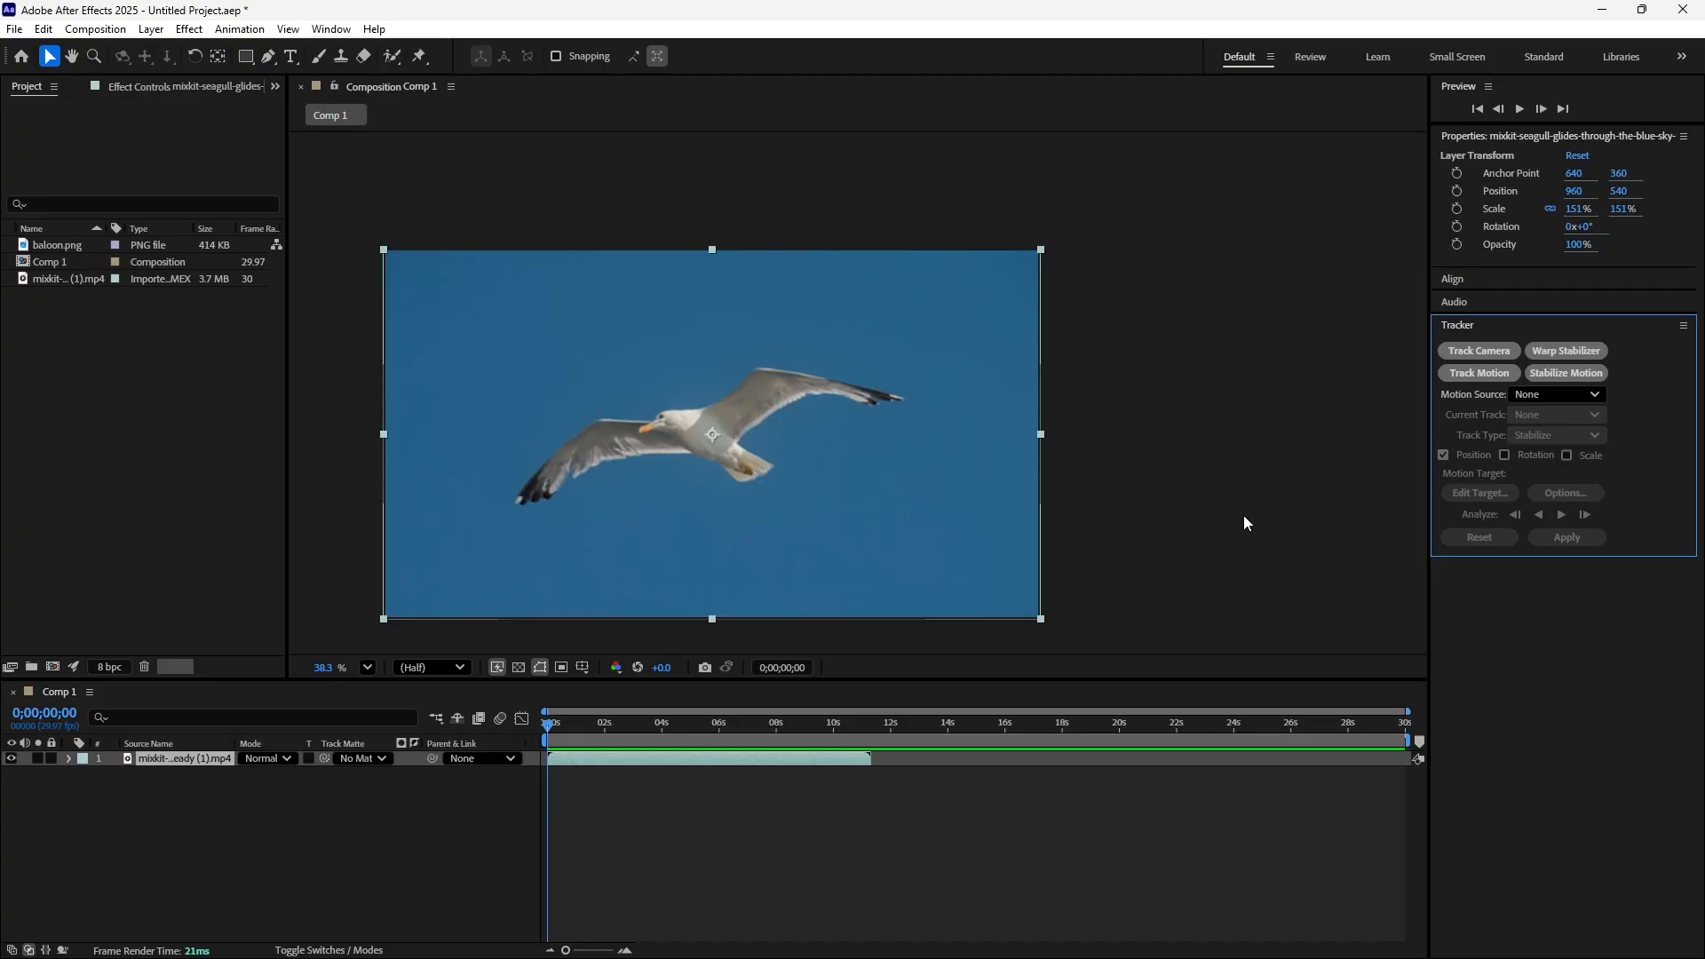
{"action": "left_click", "coordinate": [1479, 373]}
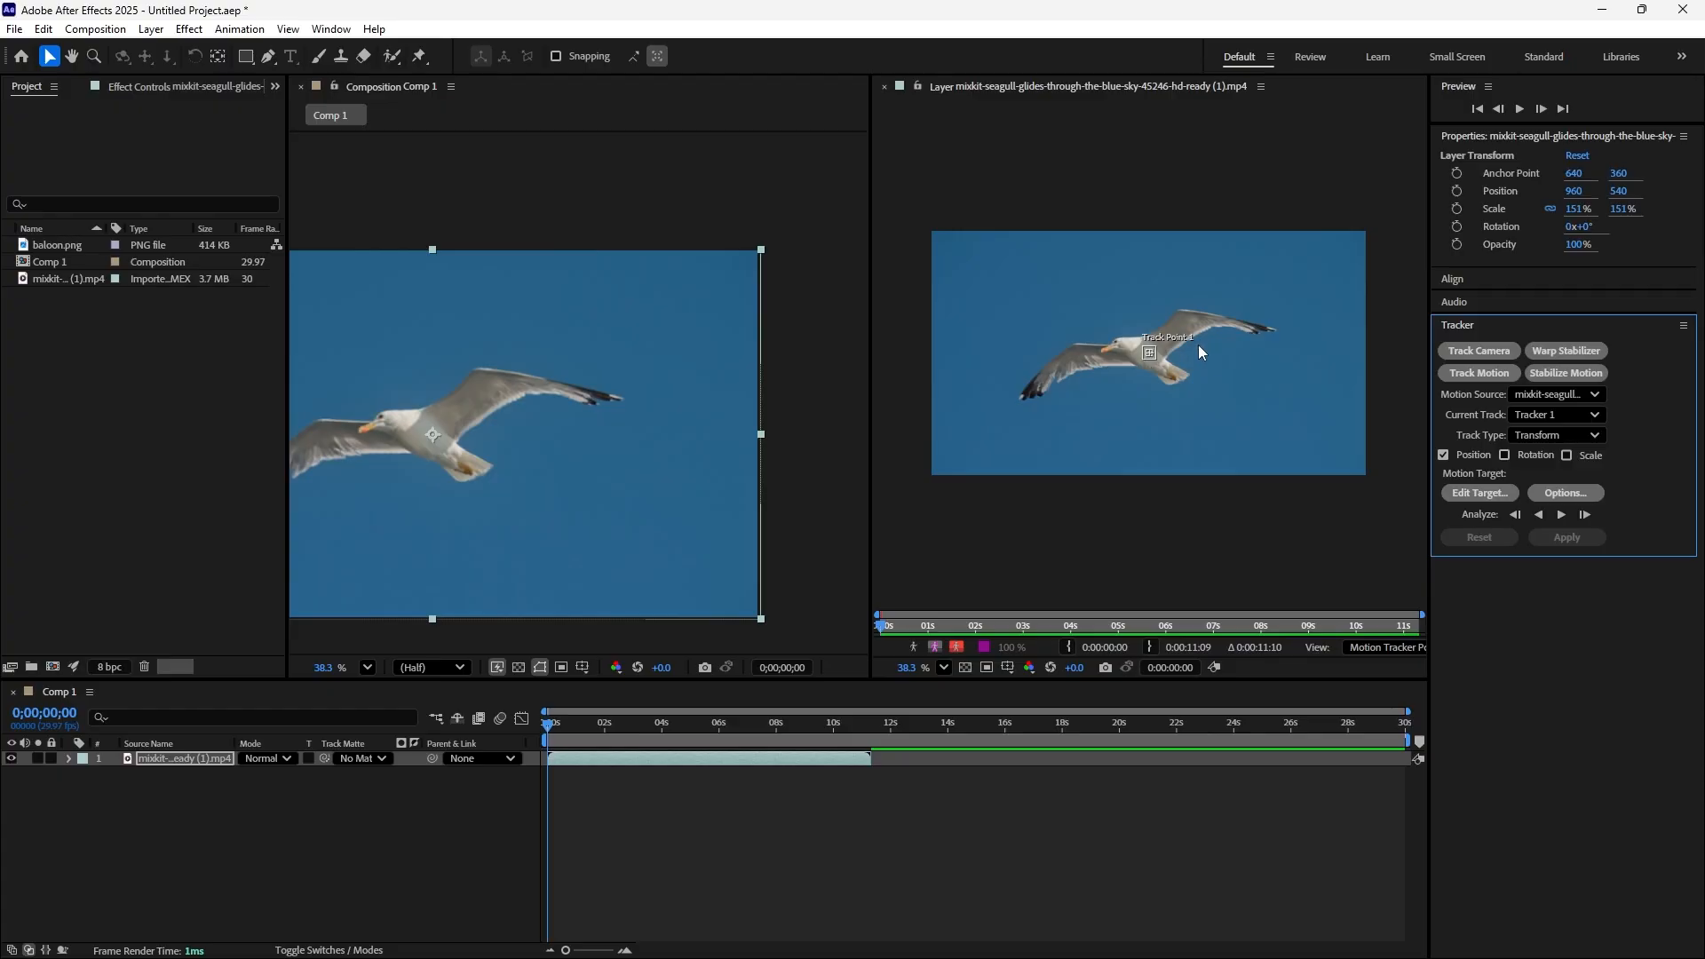
{"action": "scroll", "coordinate": [1196, 359], "scroll_direction": "up", "scroll_amount": 5}
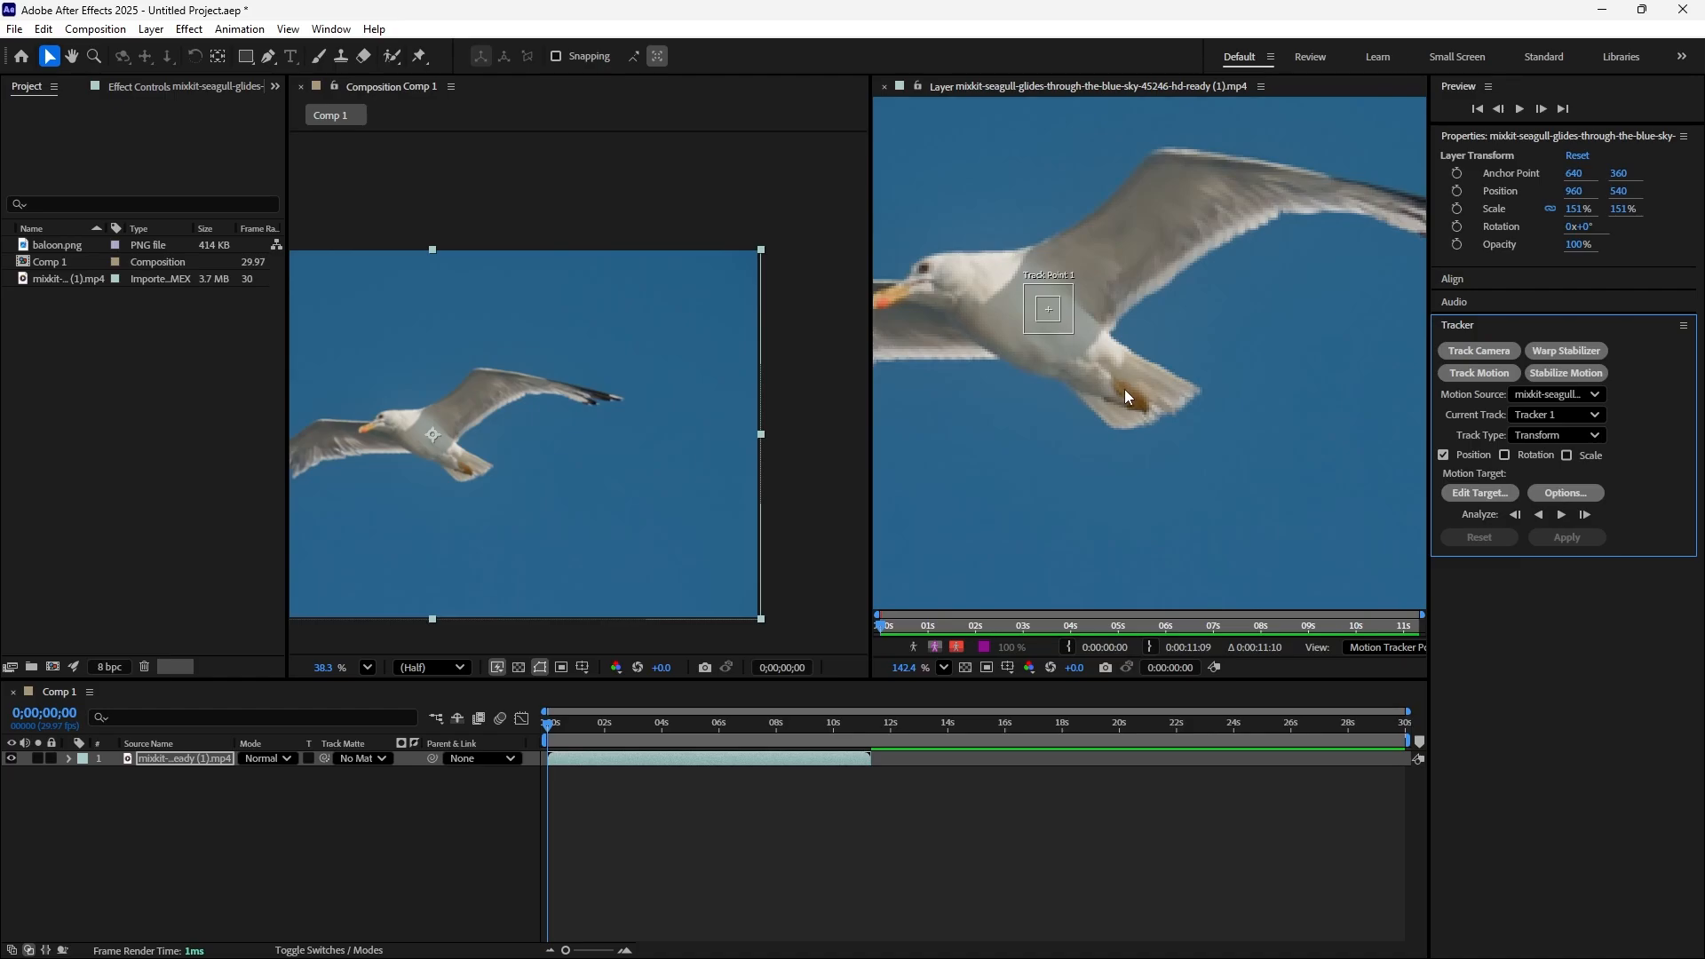
{"action": "scroll", "coordinate": [1122, 386], "scroll_direction": "down", "scroll_amount": 2}
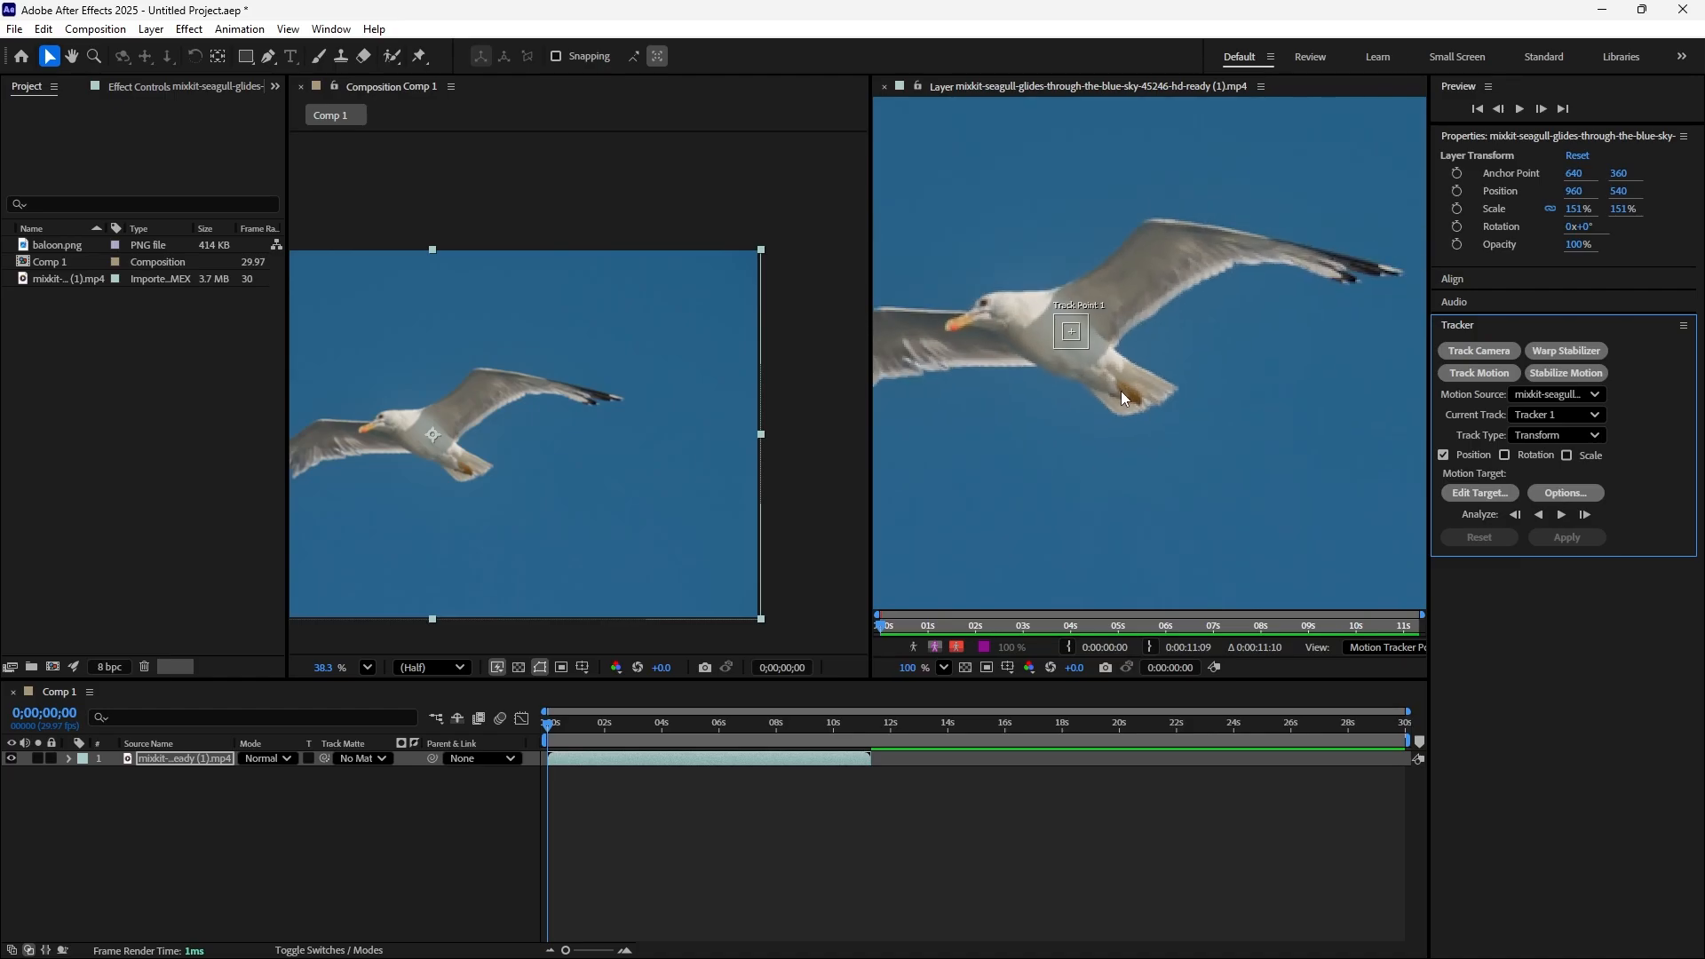
{"action": "scroll", "coordinate": [1117, 380], "scroll_direction": "down", "scroll_amount": 1}
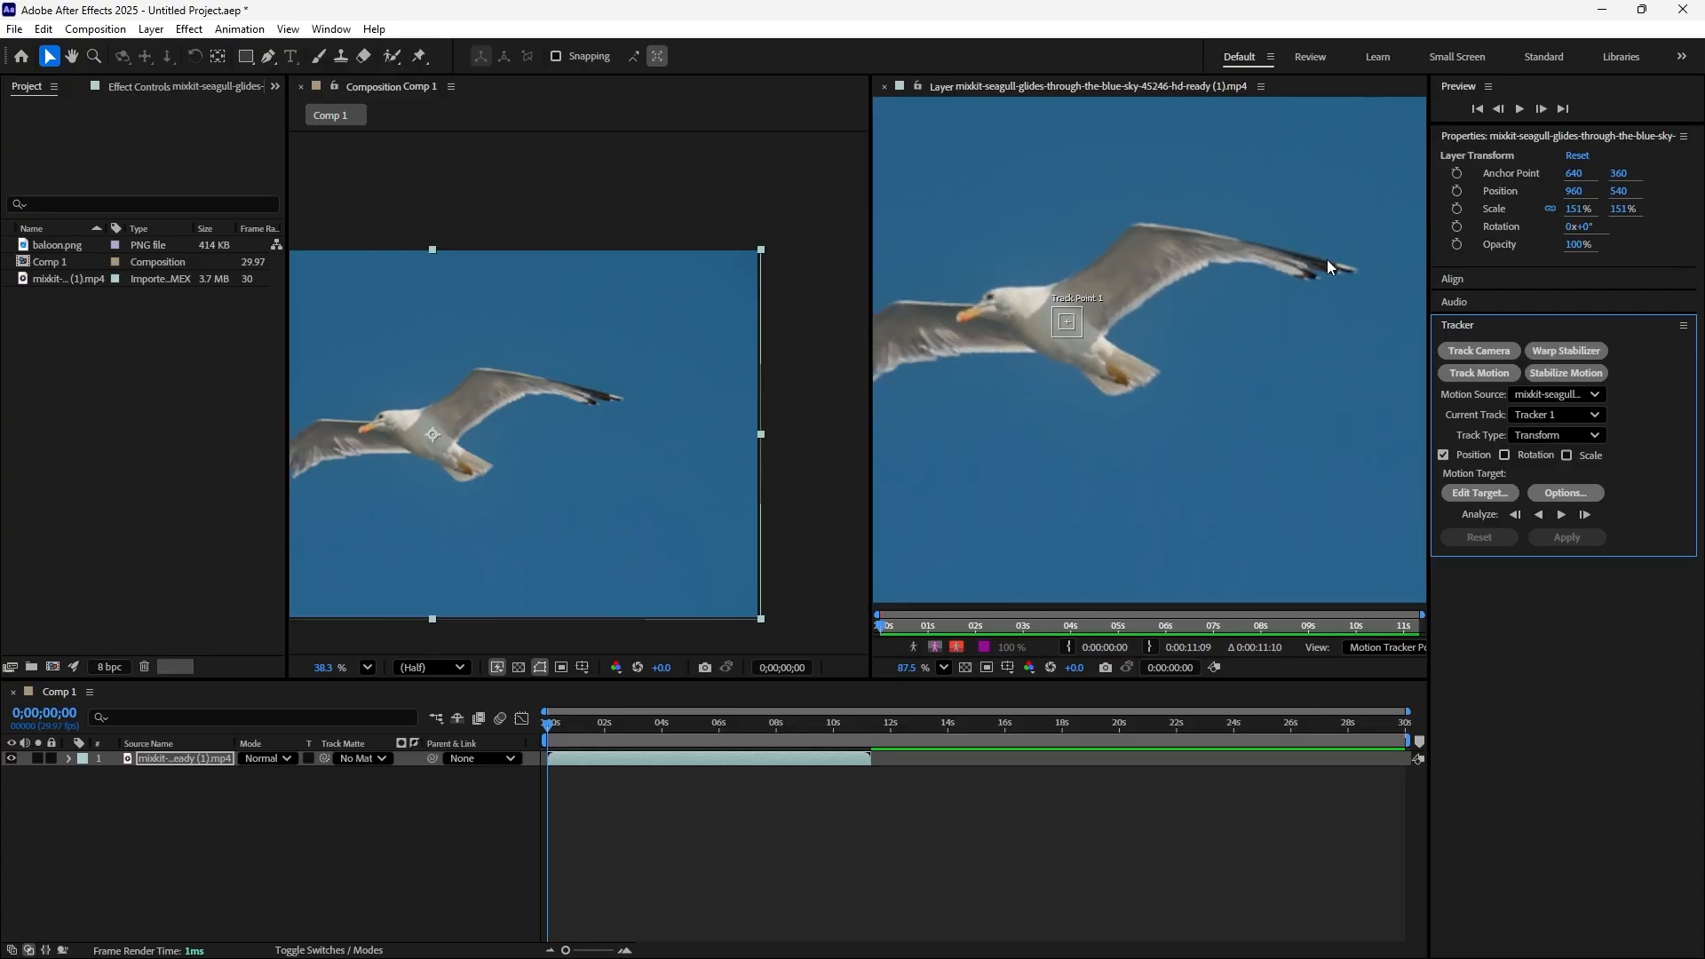
{"action": "scroll", "coordinate": [1056, 400], "scroll_direction": "down", "scroll_amount": 1}
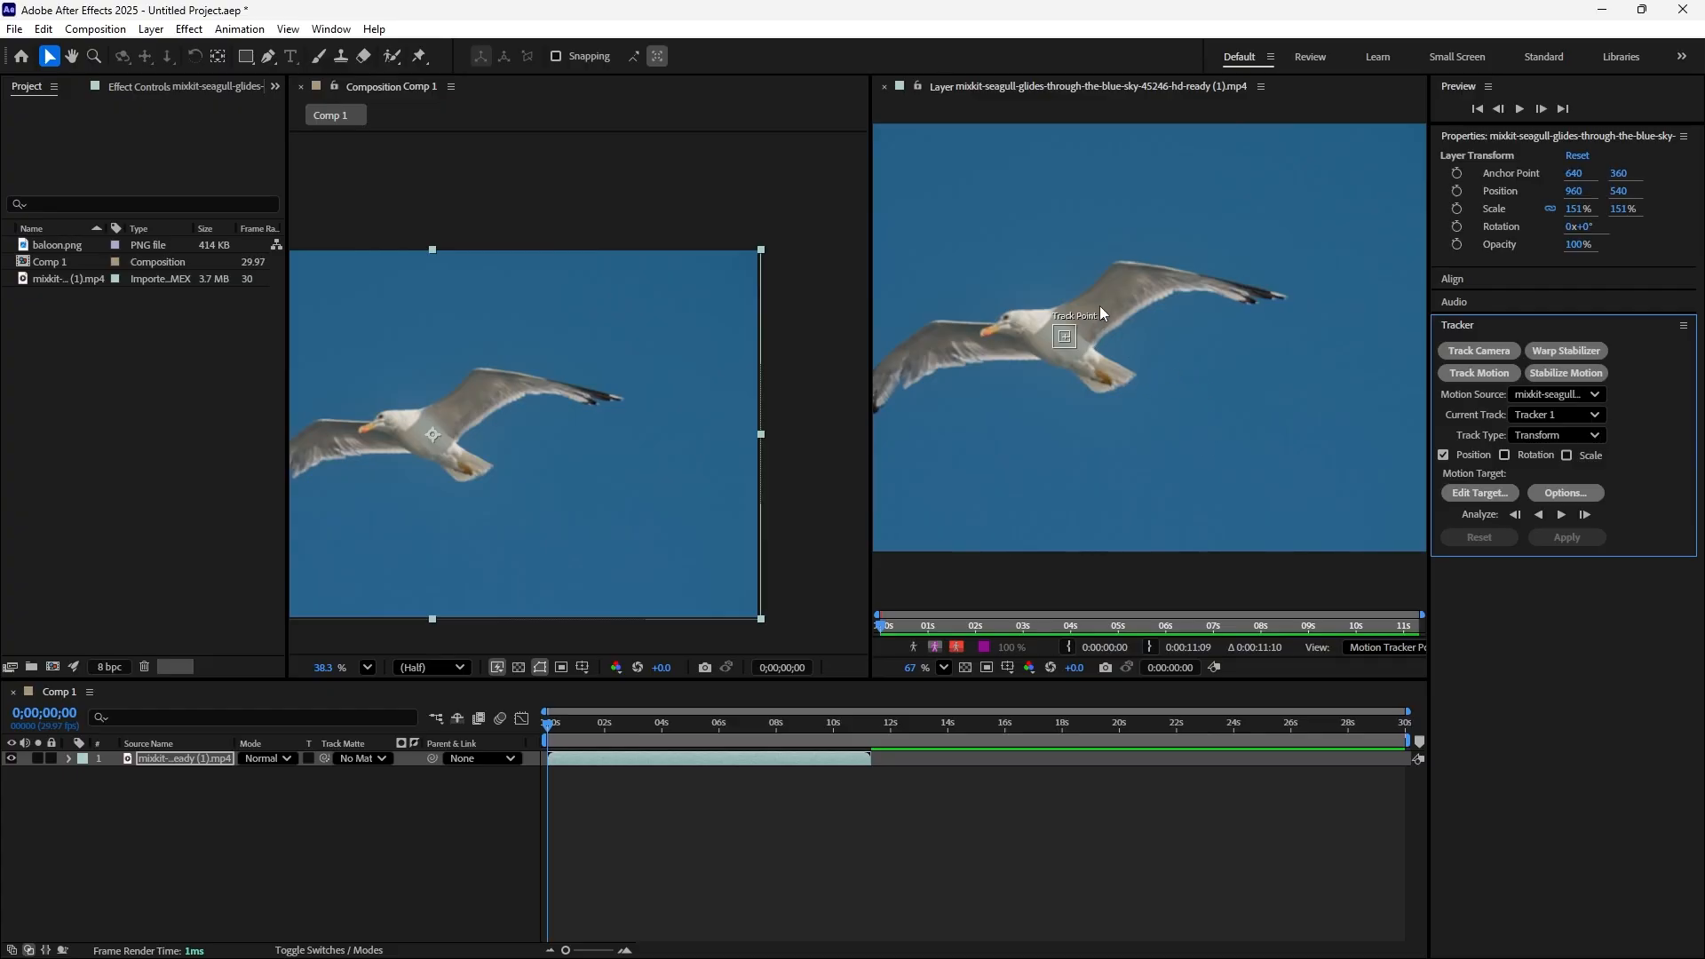
{"action": "left_click", "coordinate": [476, 538]}
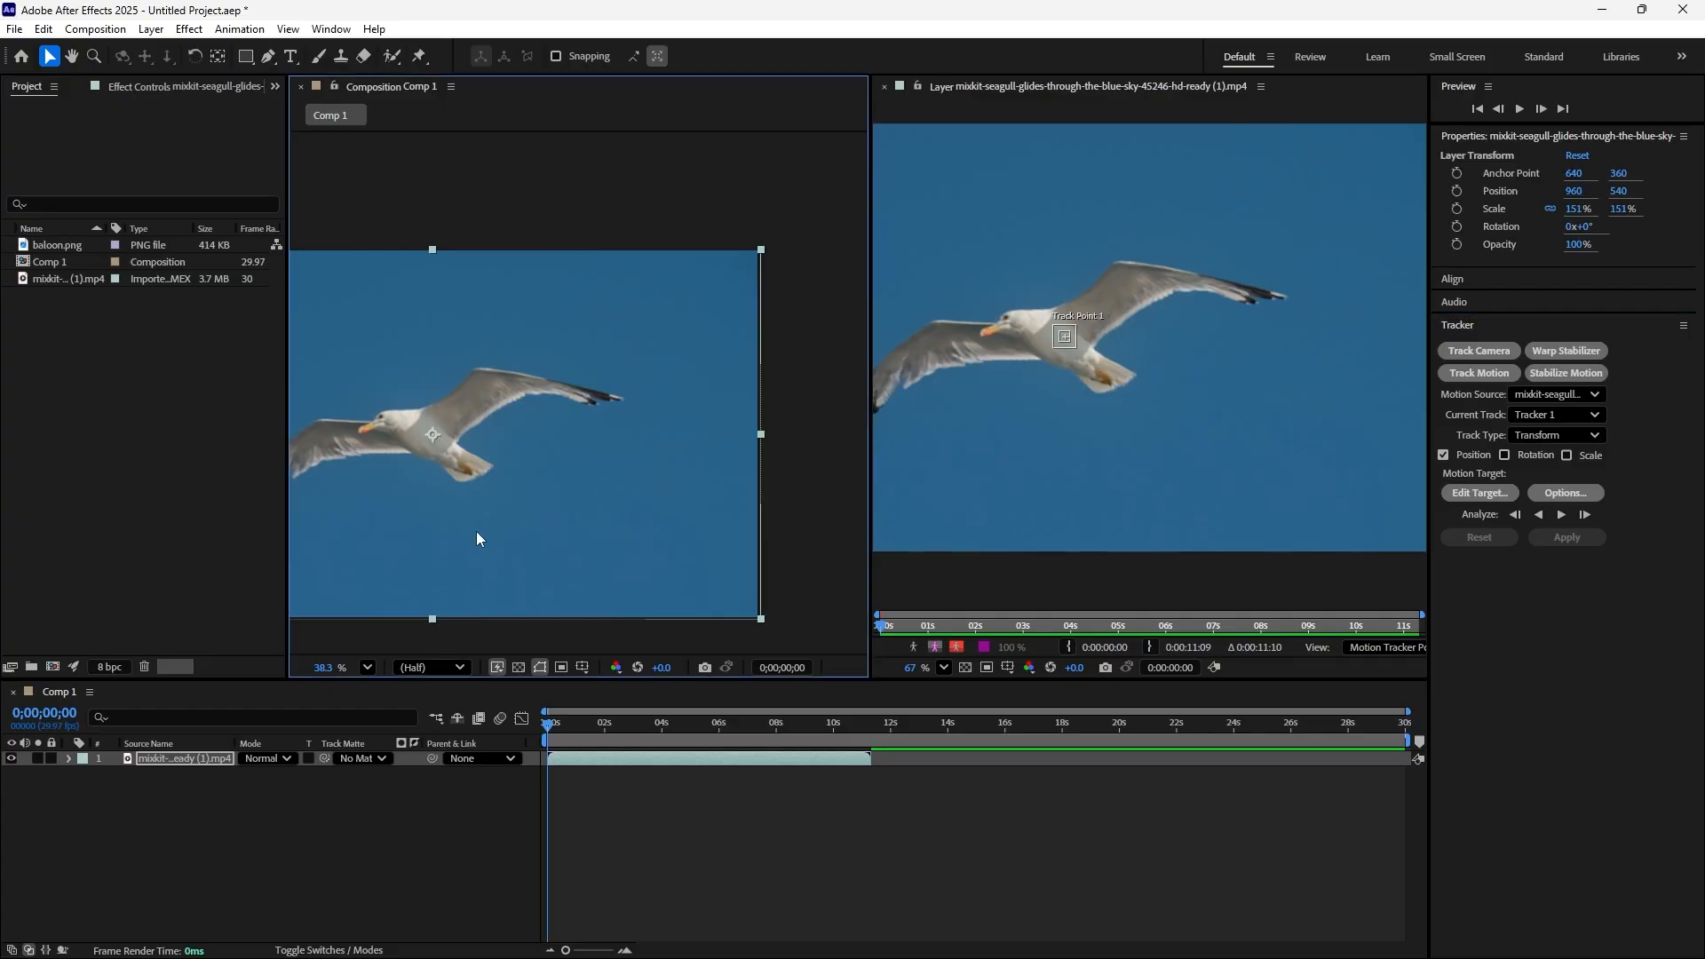
Preview the seagull's flight in Comp 1 and return the playhead to the first frame
{"action": "key", "text": "space"}
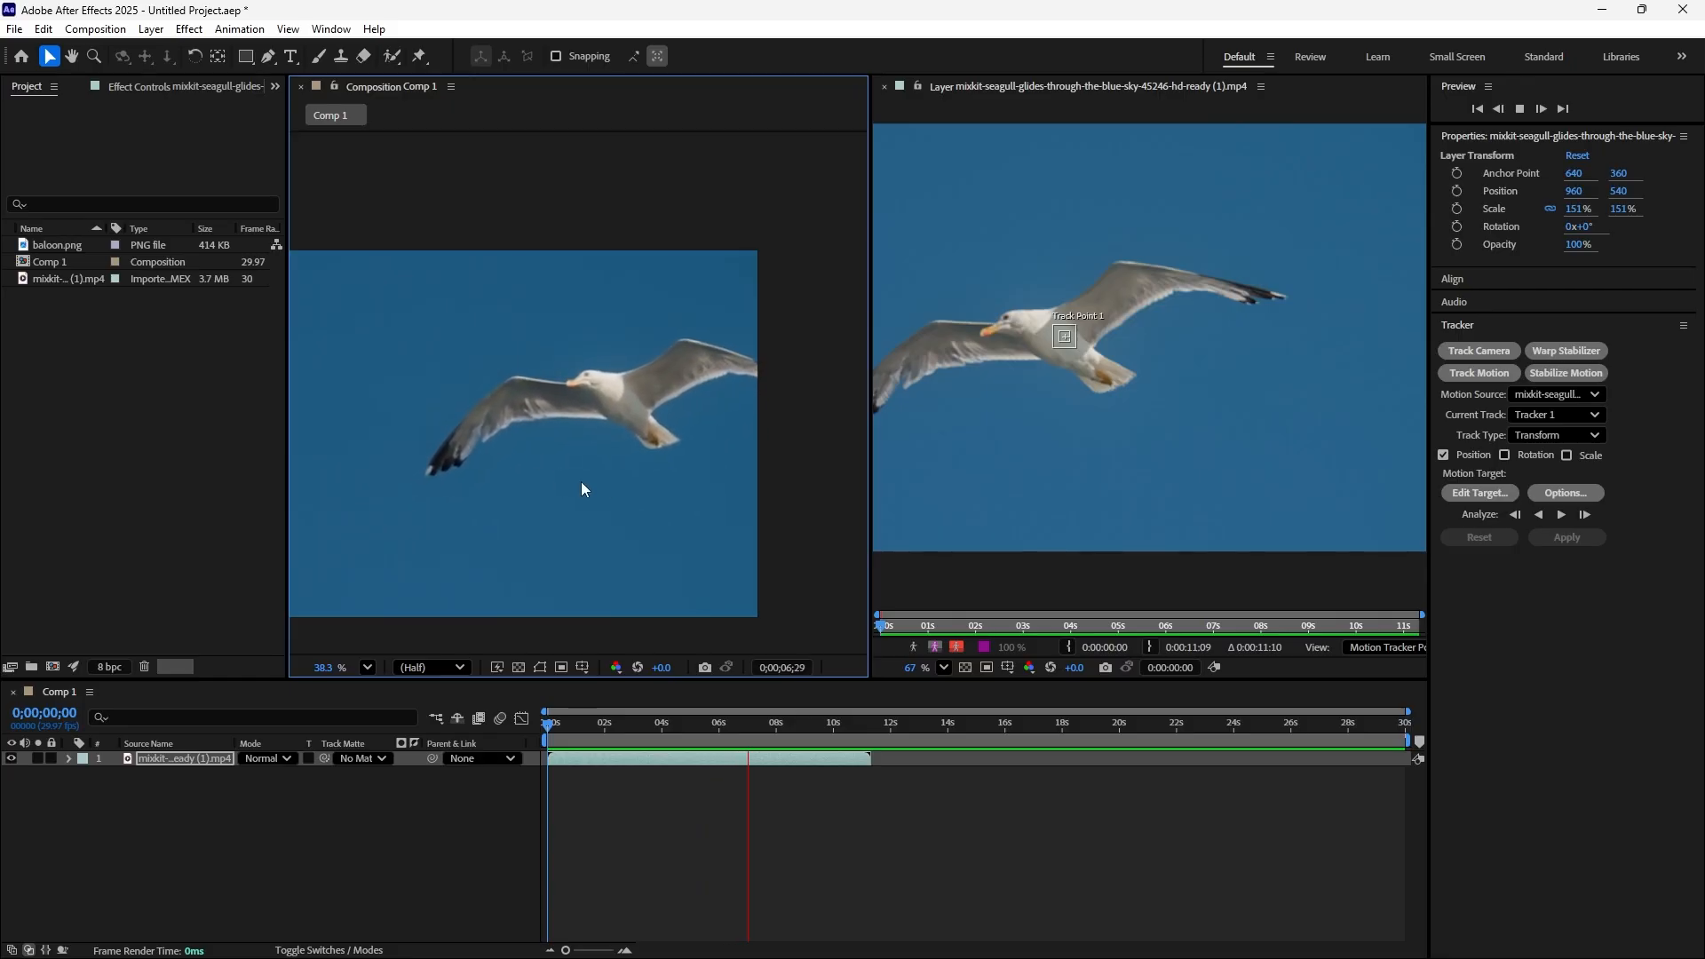
{"action": "left_click", "coordinate": [642, 492]}
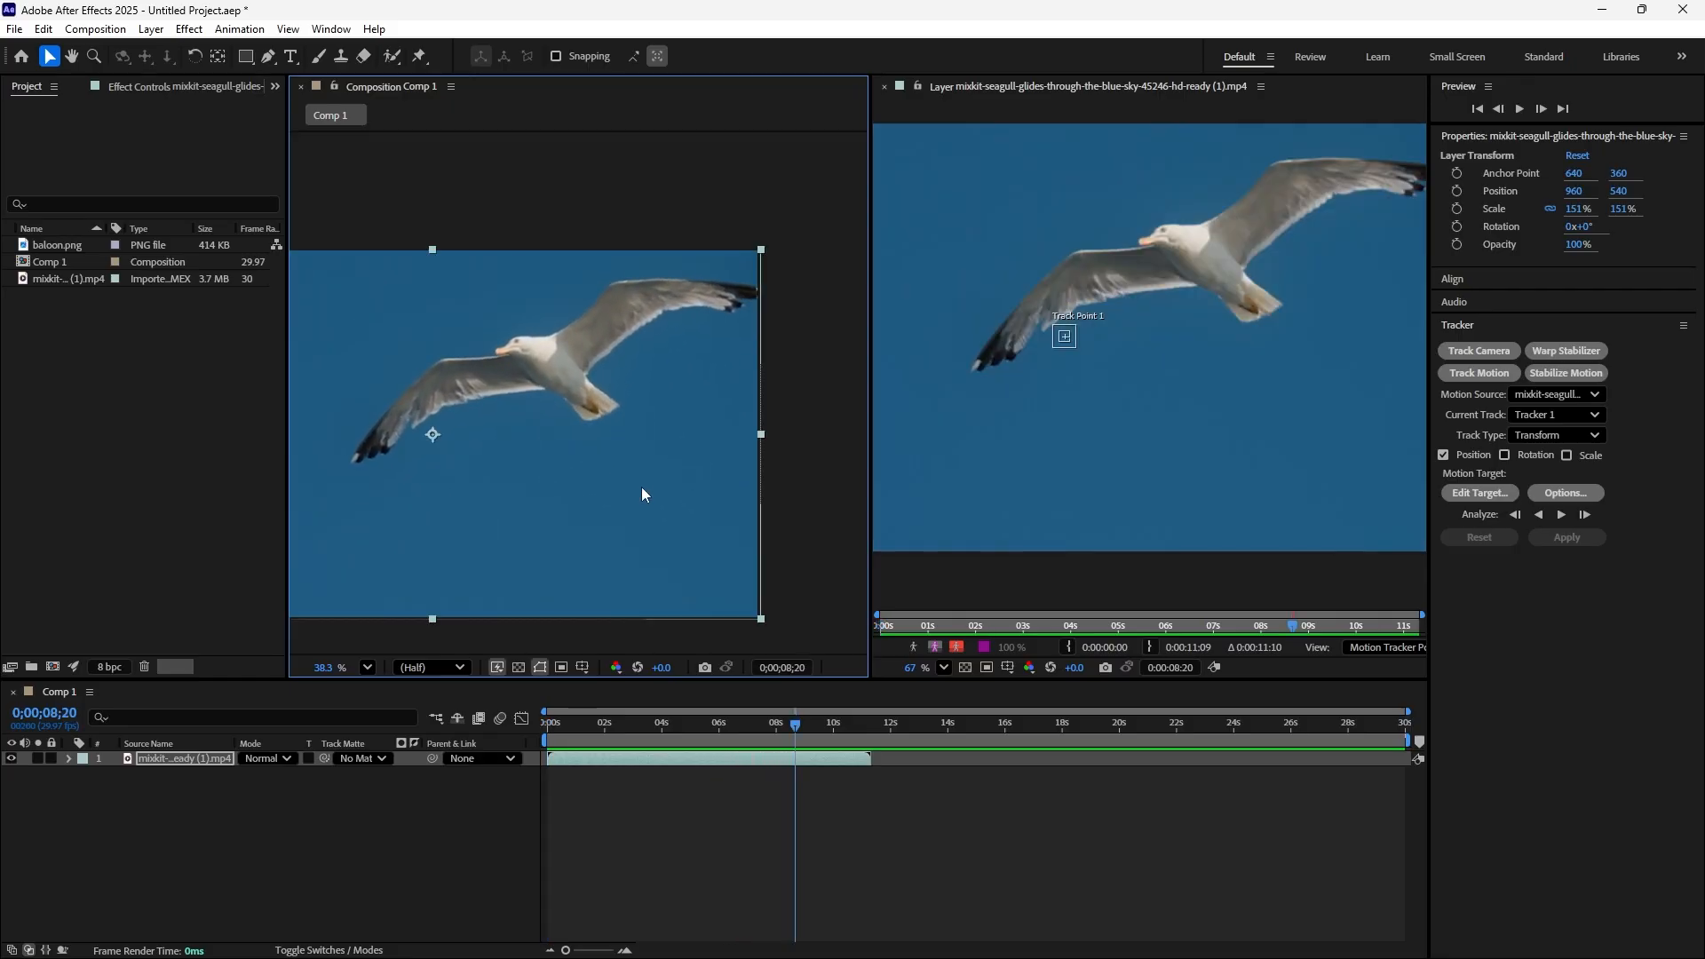
{"action": "left_click_drag", "start_coordinate": [791, 723], "coordinate": [529, 740]}
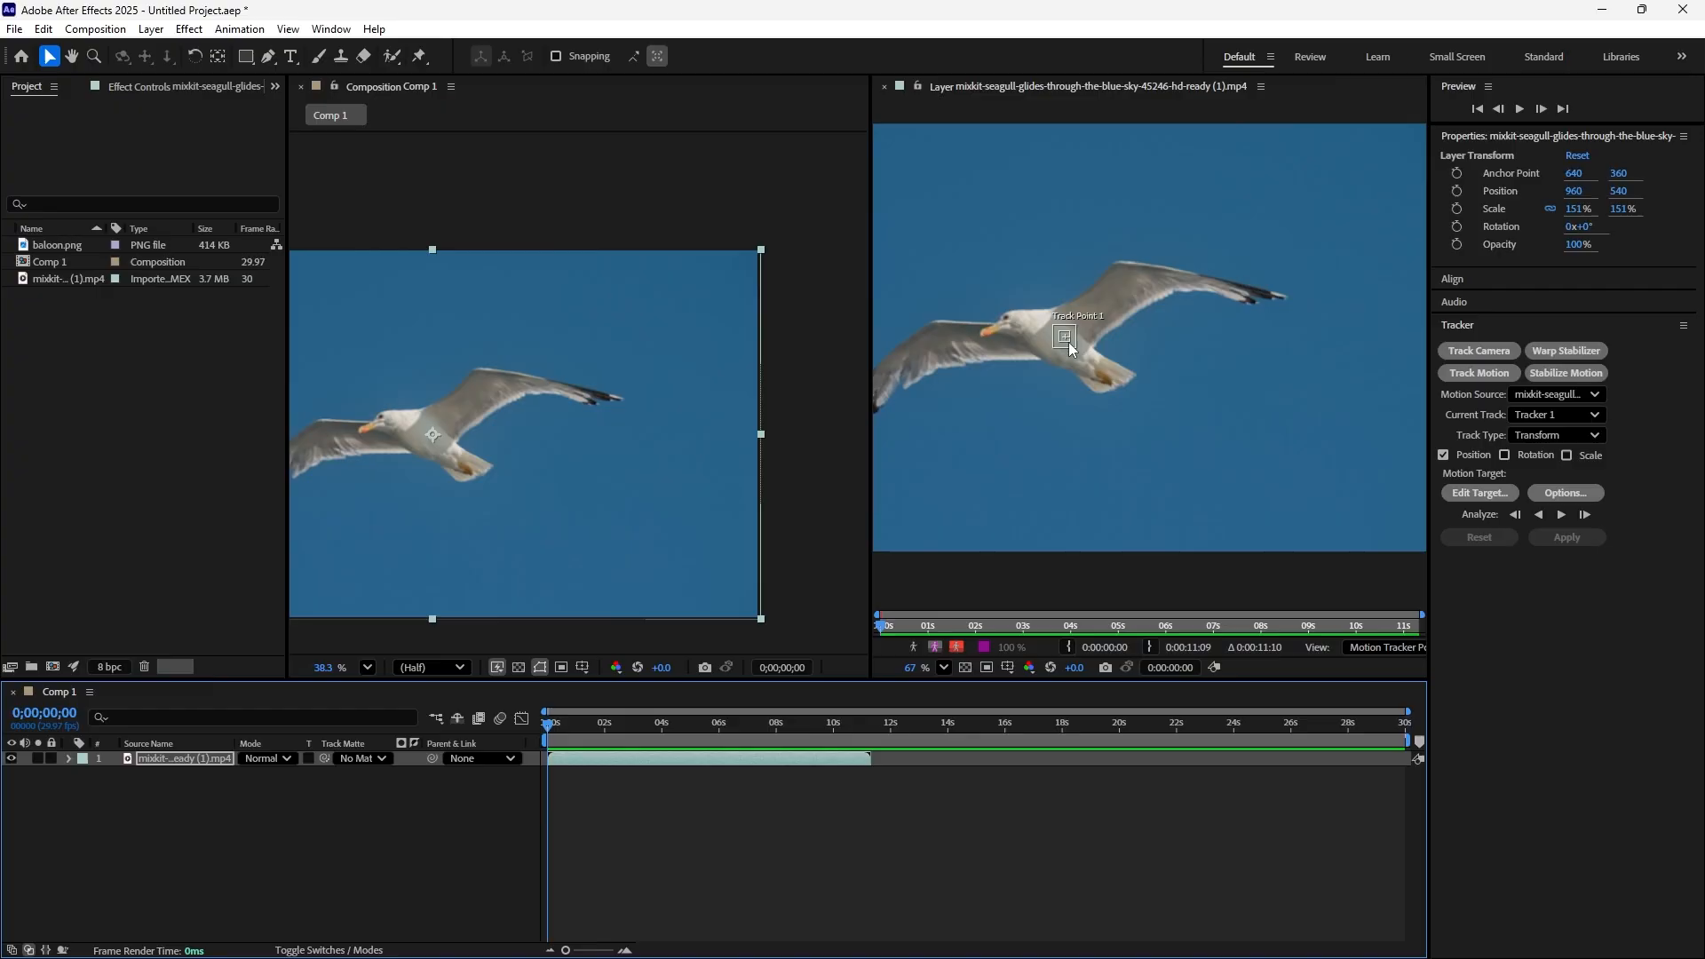
Place Track Point 1 over the seagull's orange feet near the tail and analyze the motion forward through the clip
{"action": "left_click", "coordinate": [1068, 342]}
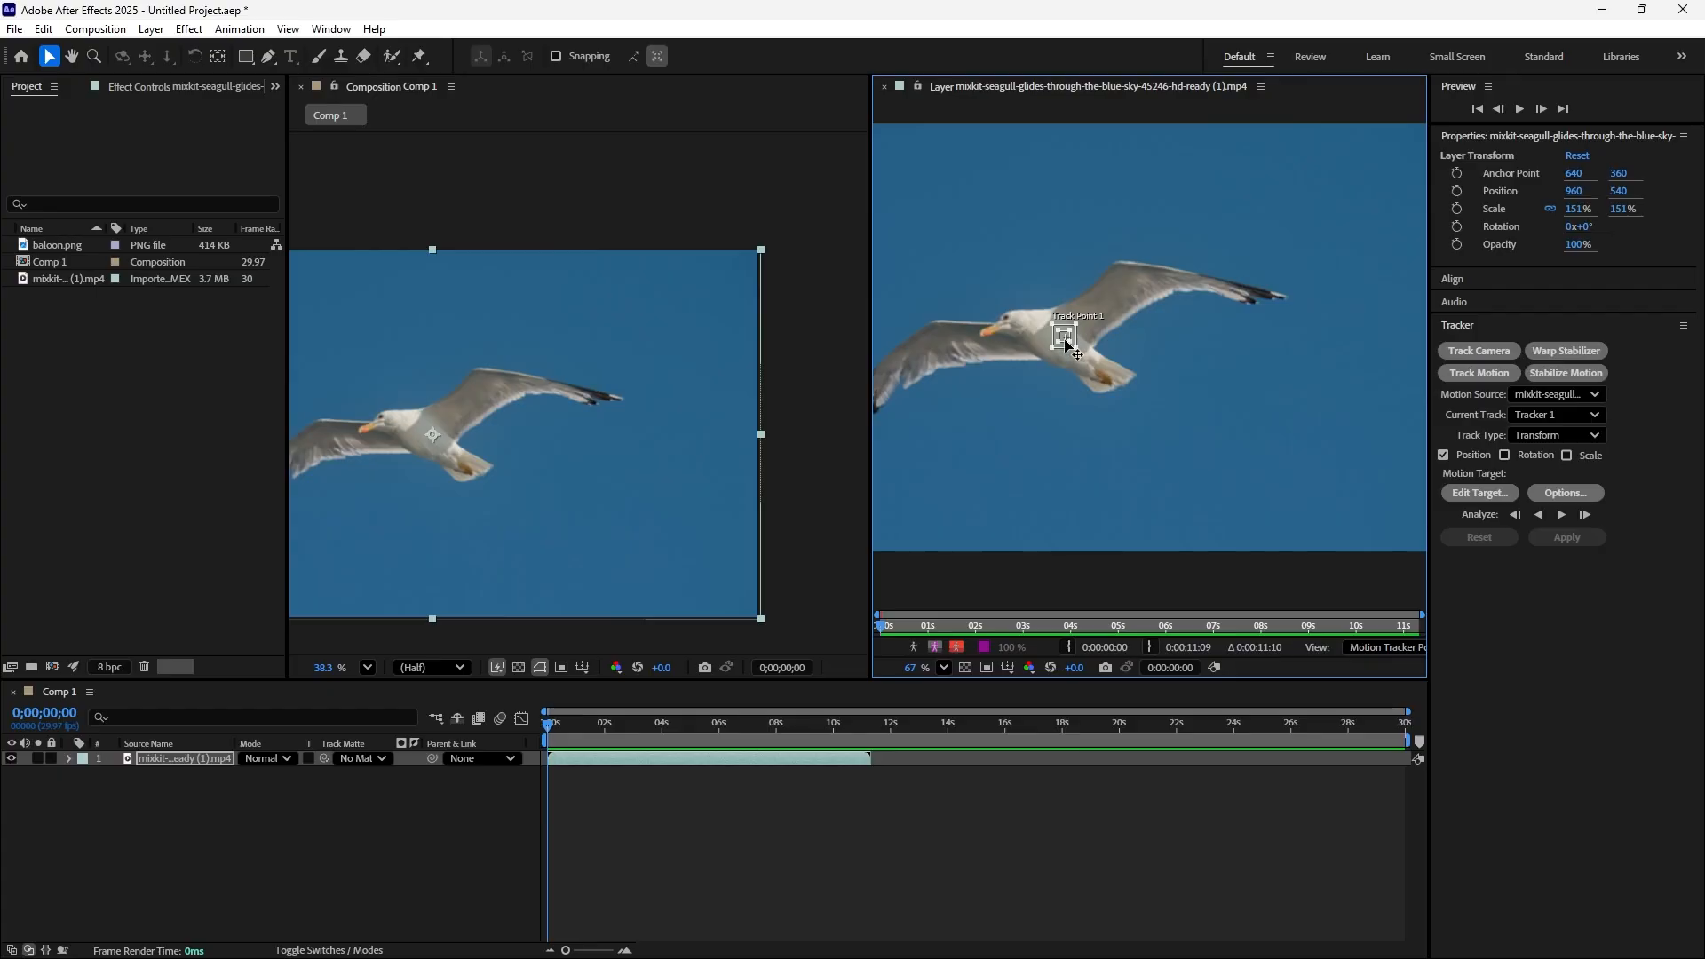
{"action": "left_click_drag", "start_coordinate": [1065, 345], "coordinate": [1117, 390]}
{"action": "scroll", "coordinate": [1117, 390], "scroll_direction": "up", "scroll_amount": 10}
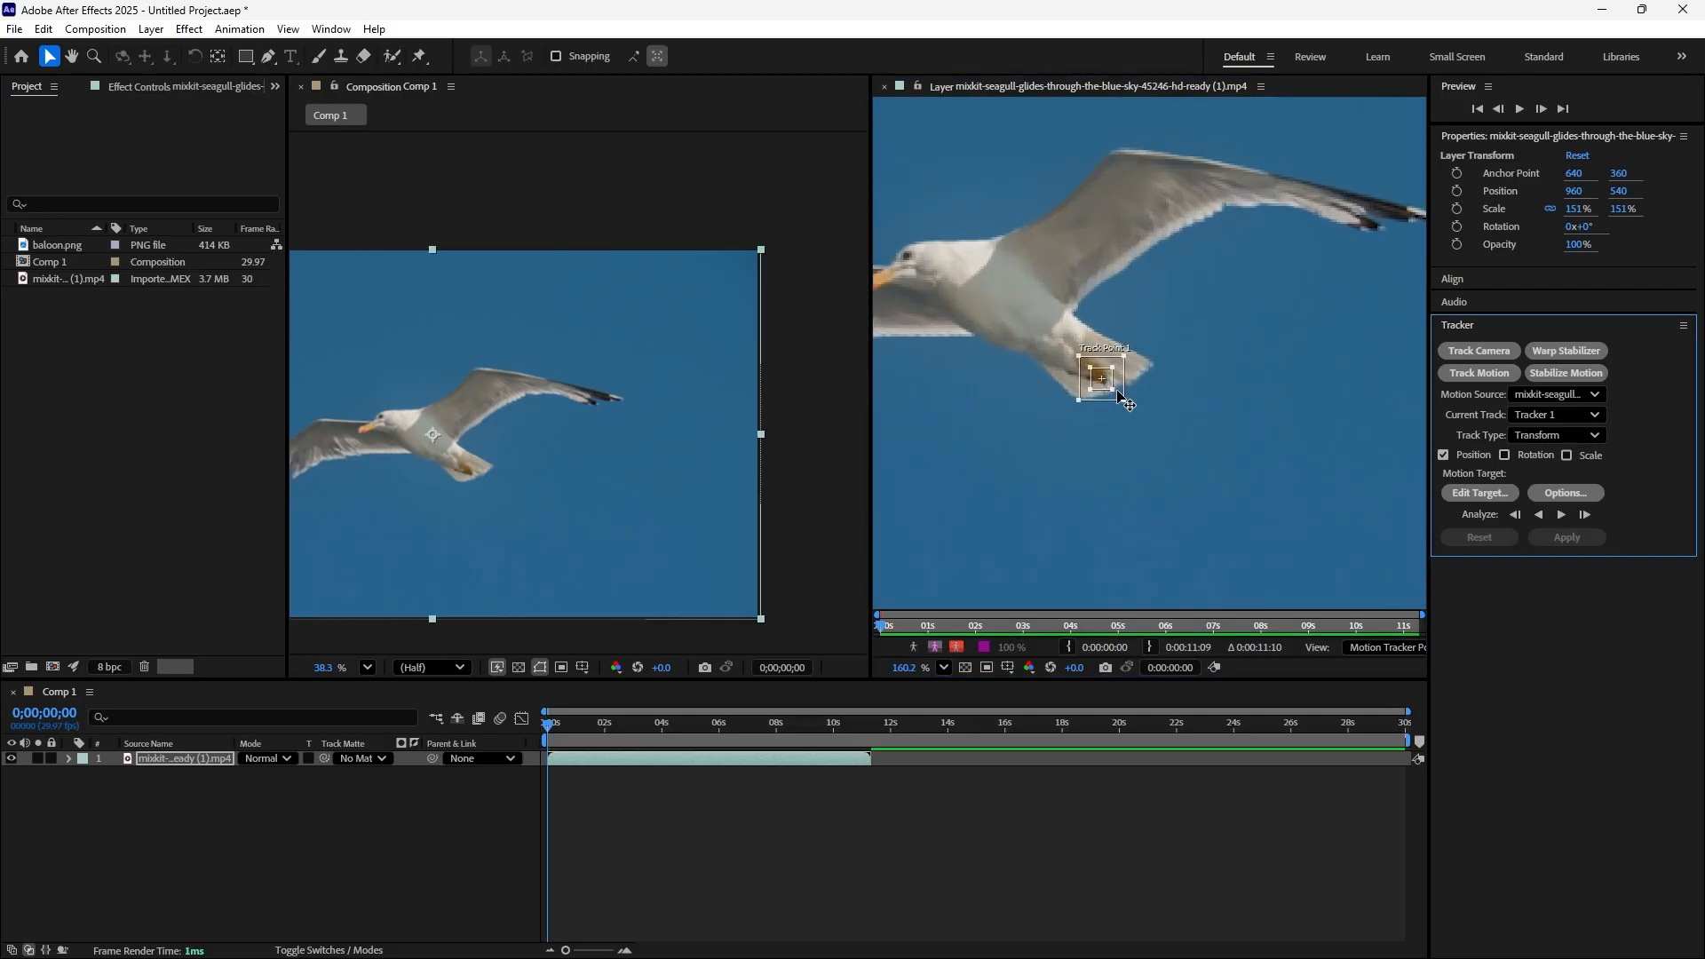
{"action": "scroll", "coordinate": [1057, 389], "scroll_direction": "down", "scroll_amount": 5}
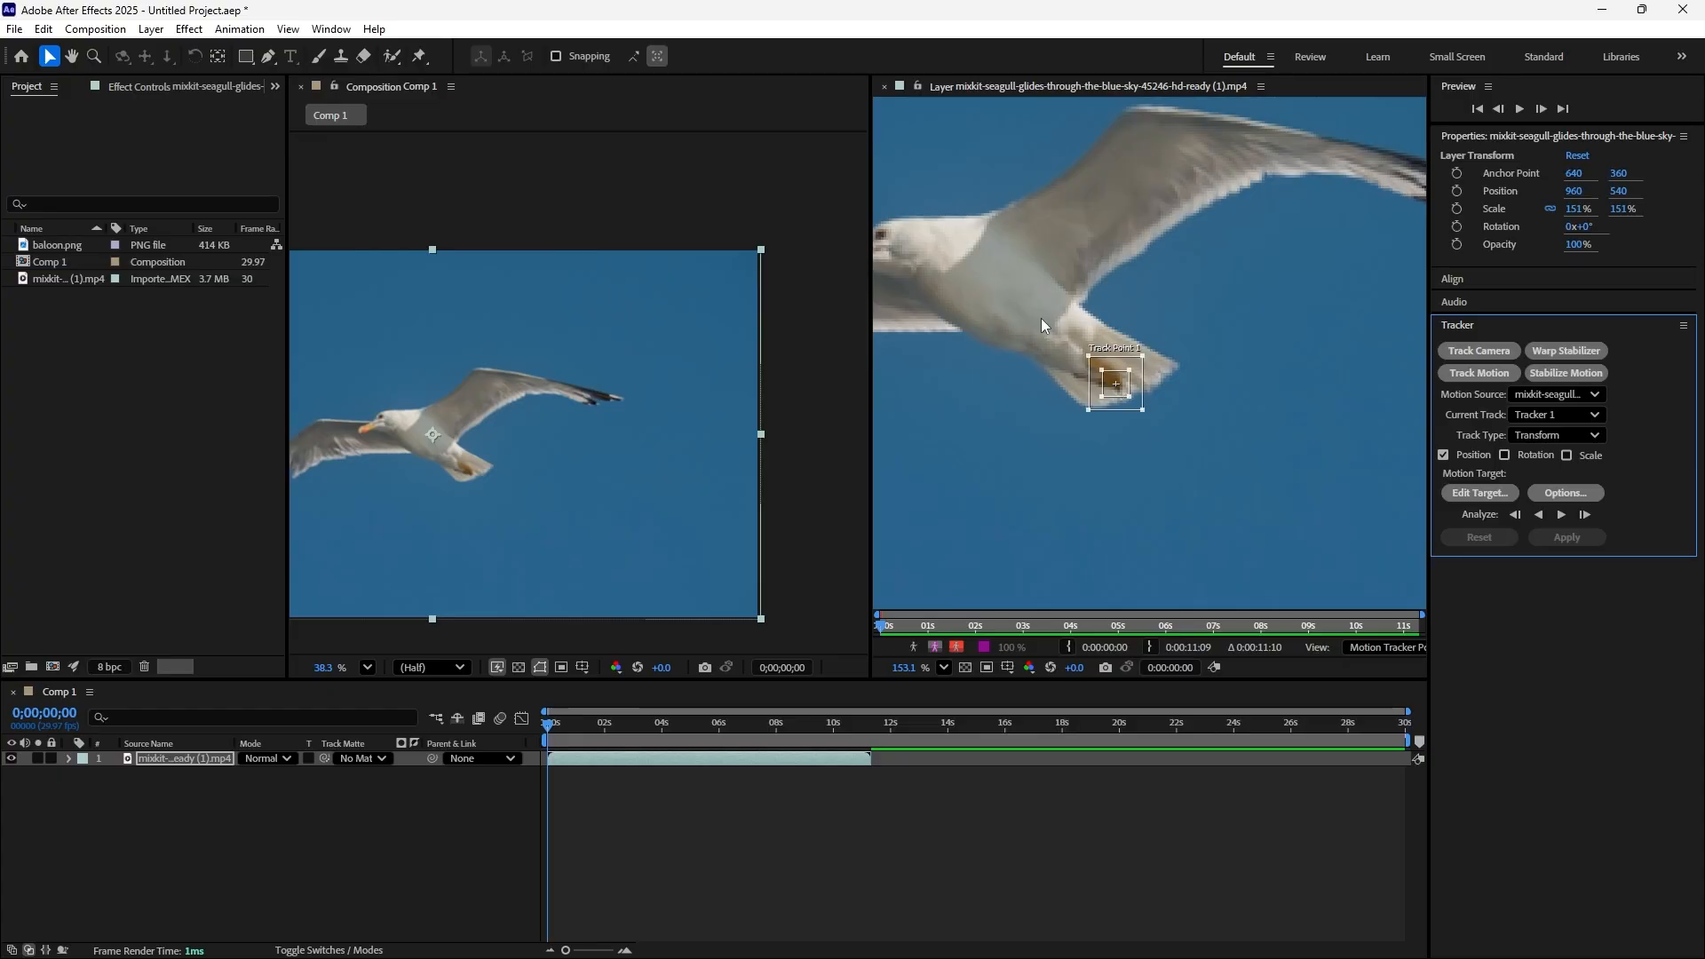
{"action": "scroll", "coordinate": [1119, 397], "scroll_direction": "up", "scroll_amount": 5}
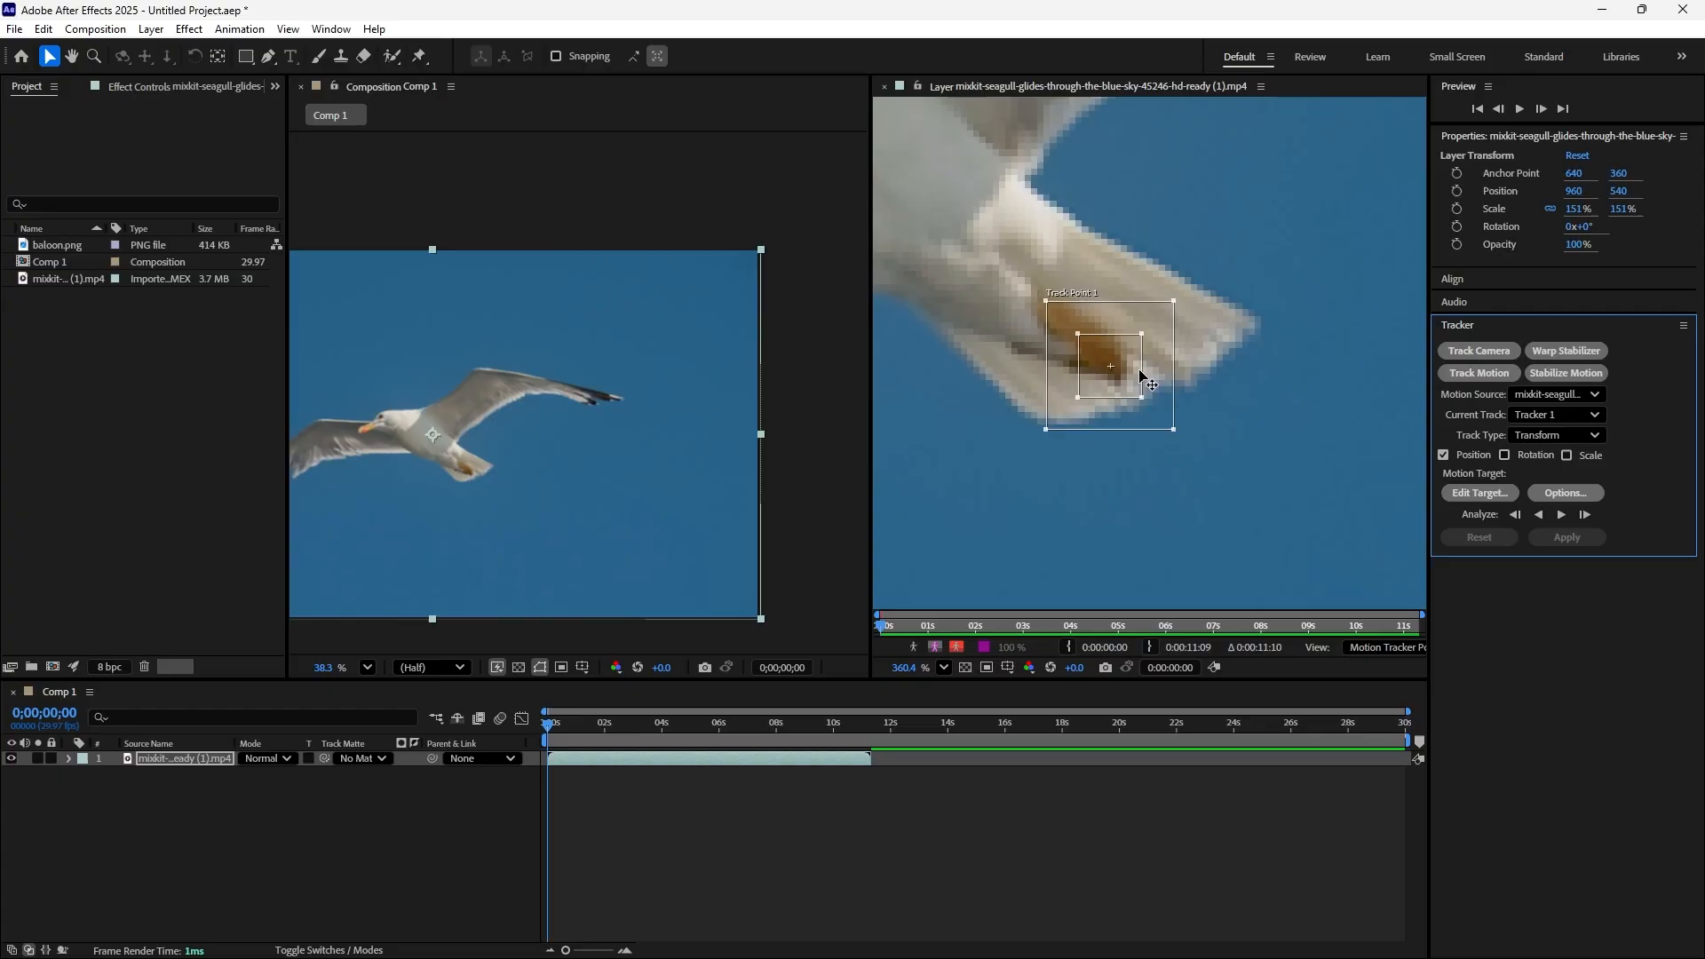
{"action": "left_click_drag", "start_coordinate": [1139, 371], "coordinate": [1135, 371]}
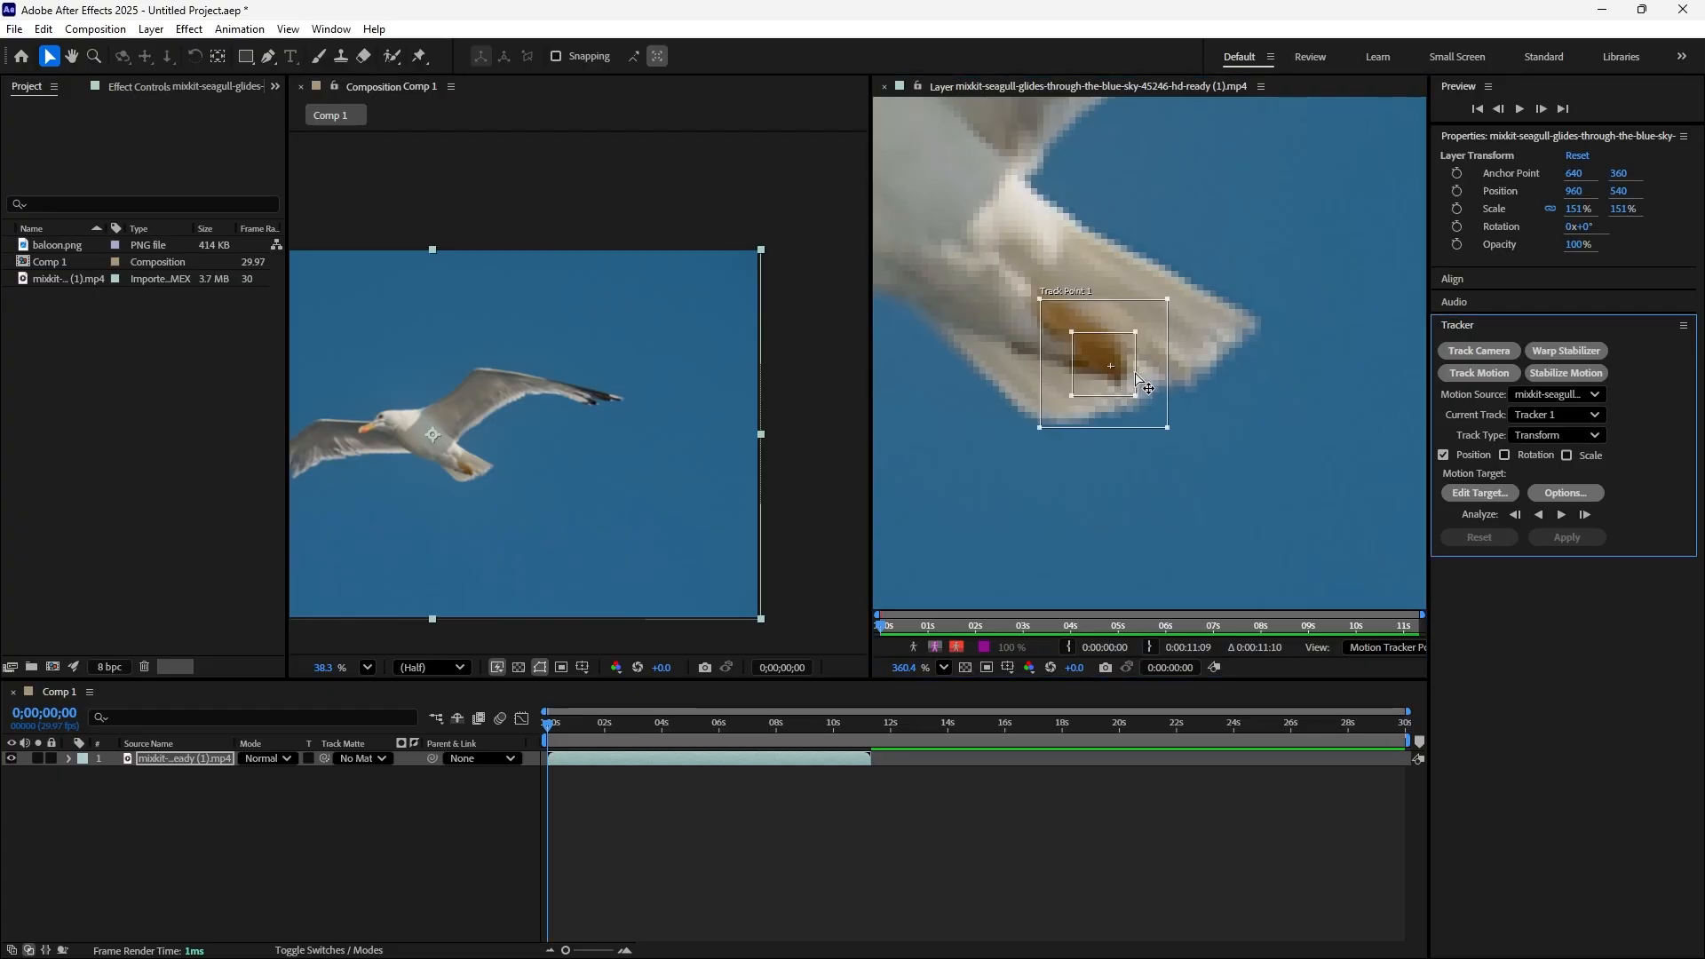
{"action": "scroll", "coordinate": [1131, 377], "scroll_direction": "down", "scroll_amount": 3}
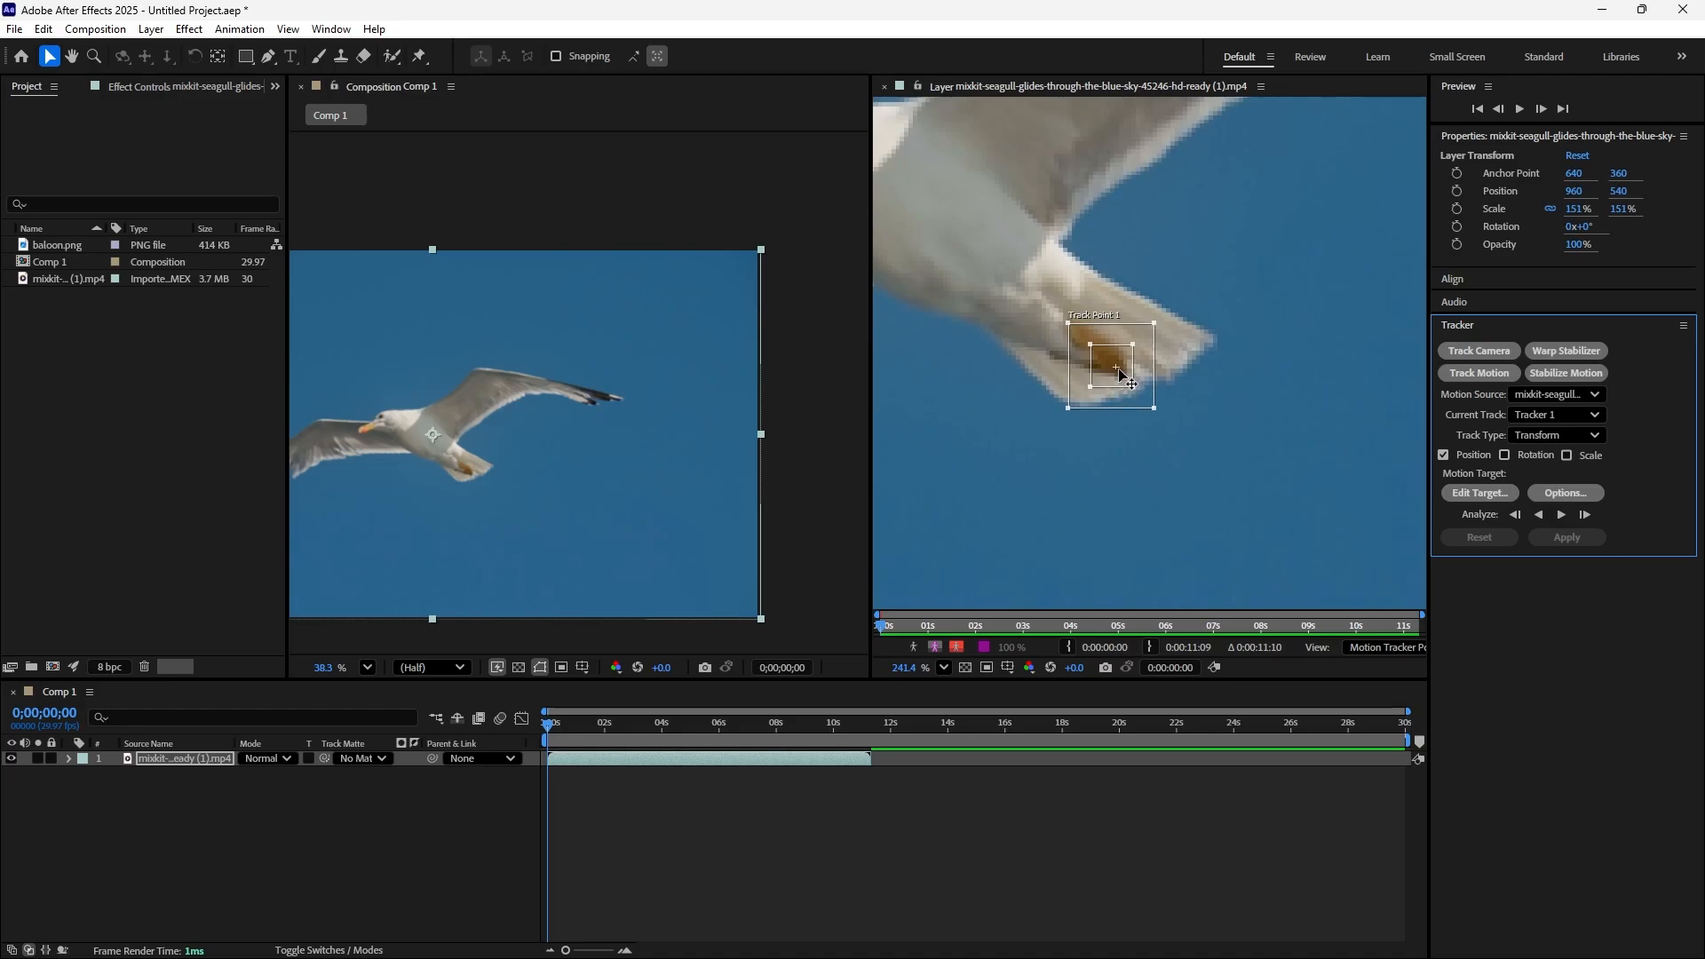
{"action": "scroll", "coordinate": [1121, 380], "scroll_direction": "down", "scroll_amount": 1}
{"action": "scroll", "coordinate": [1127, 382], "scroll_direction": "down", "scroll_amount": 1}
{"action": "scroll", "coordinate": [1129, 384], "scroll_direction": "down", "scroll_amount": 1}
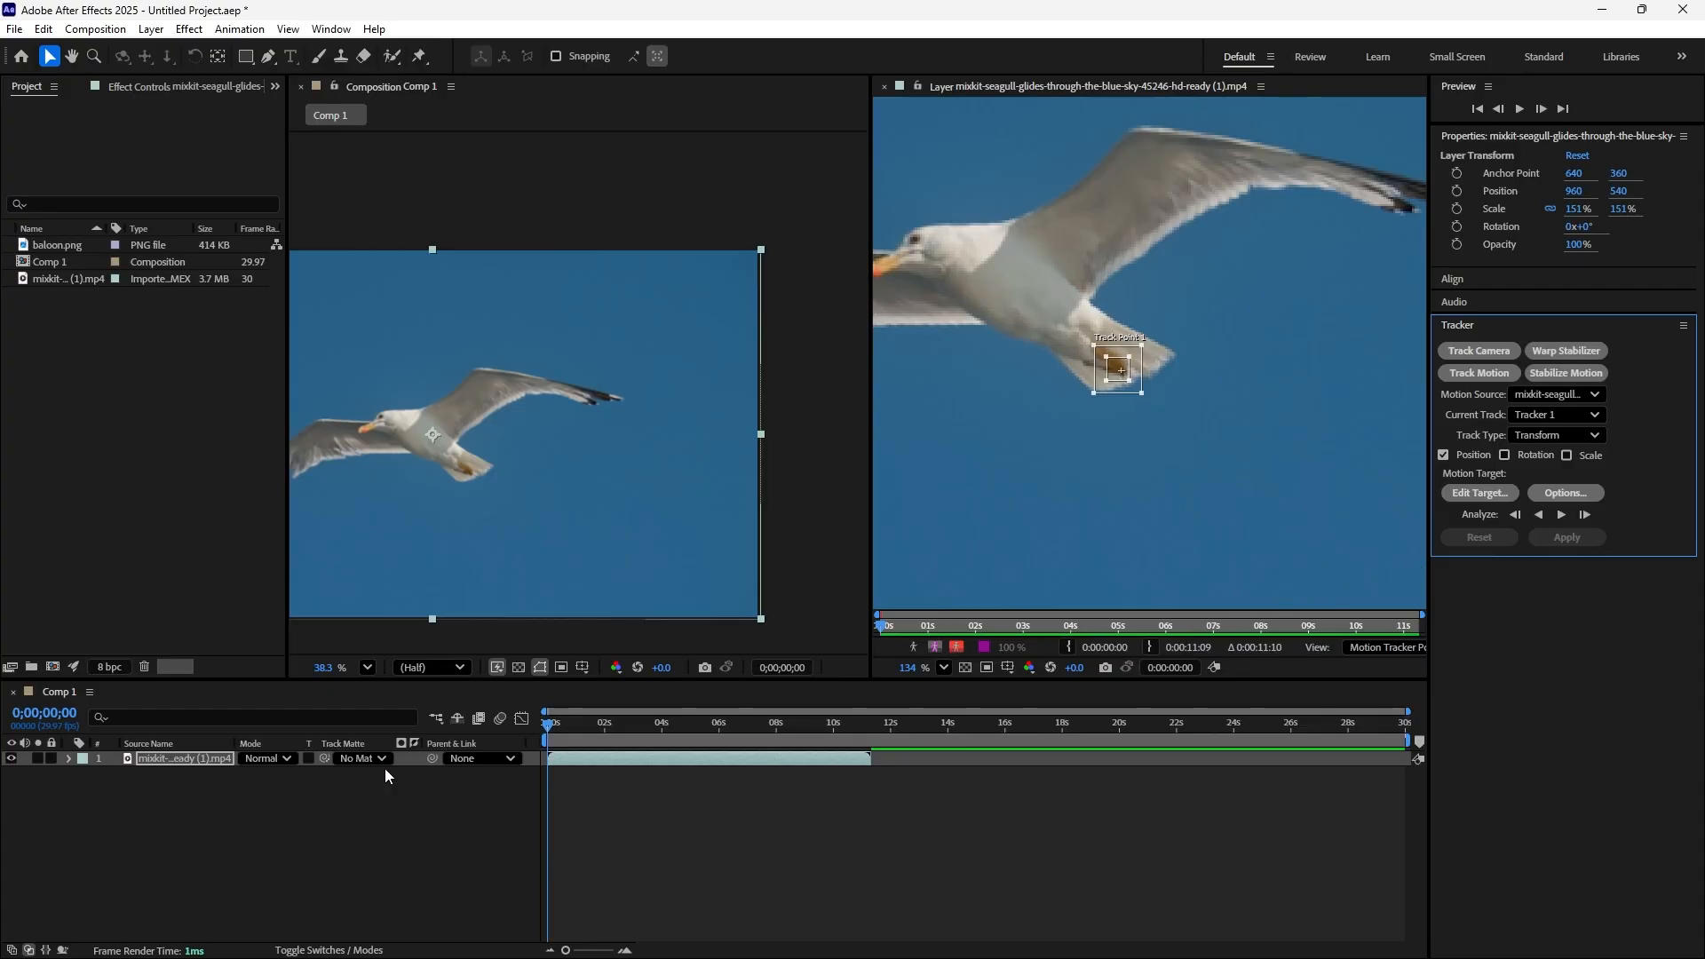
{"action": "left_click", "coordinate": [1559, 515]}
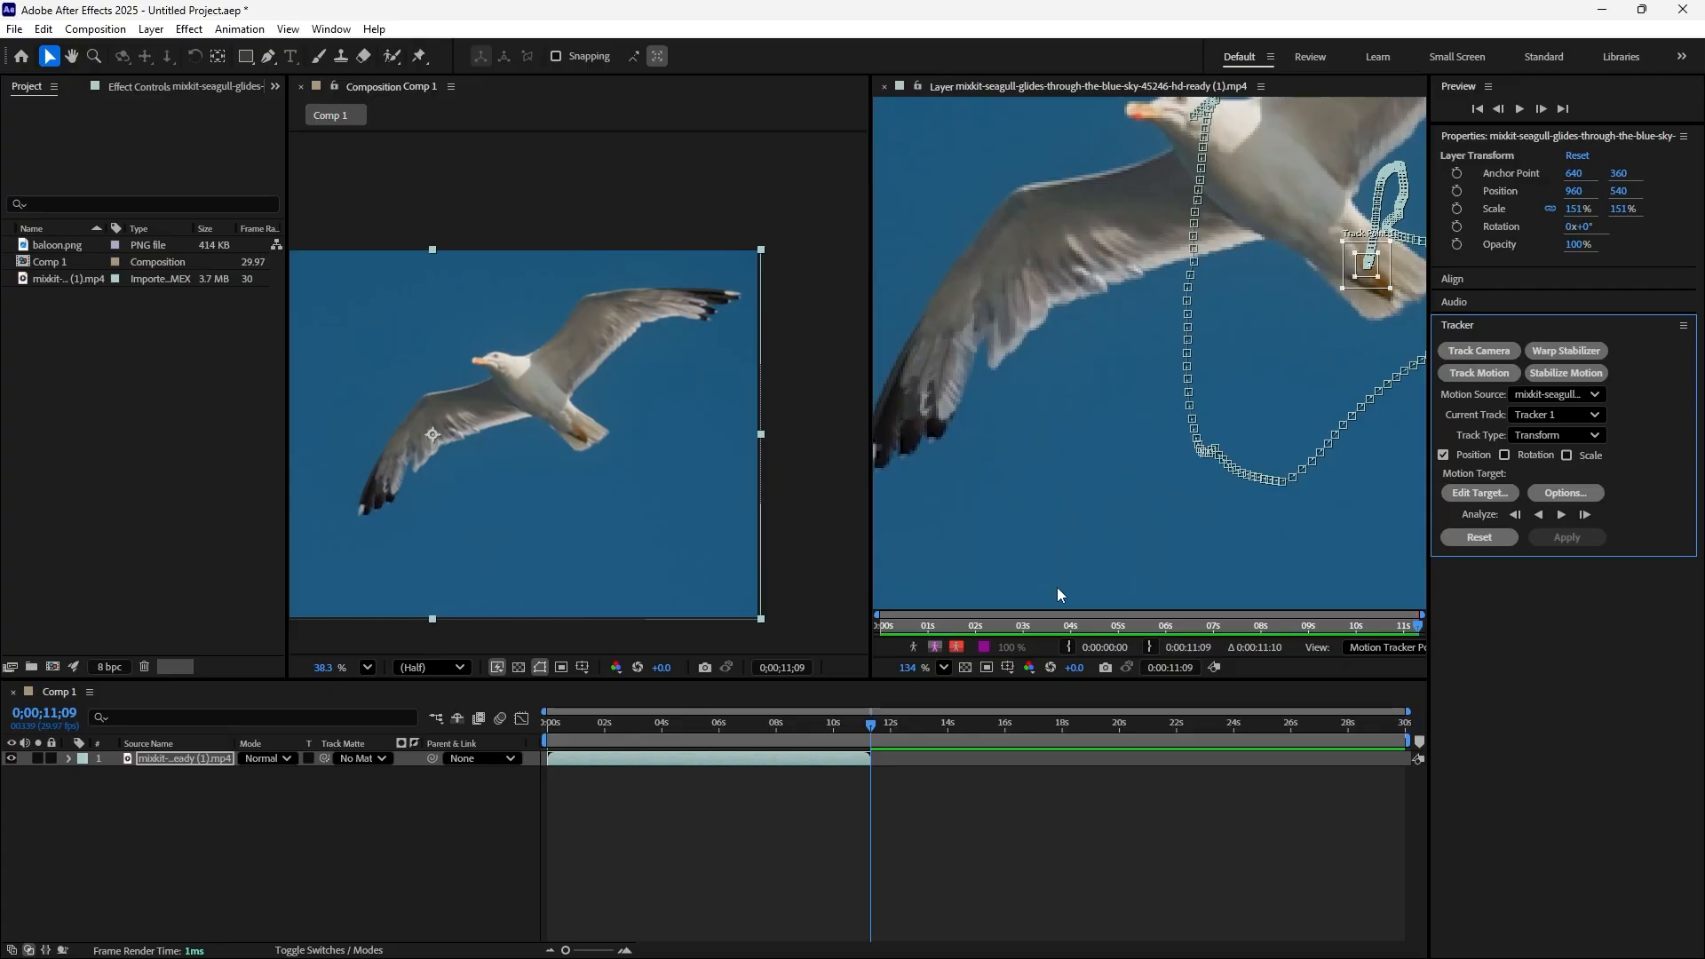
Add a new null object to Comp 1
{"action": "left_click", "coordinate": [394, 830]}
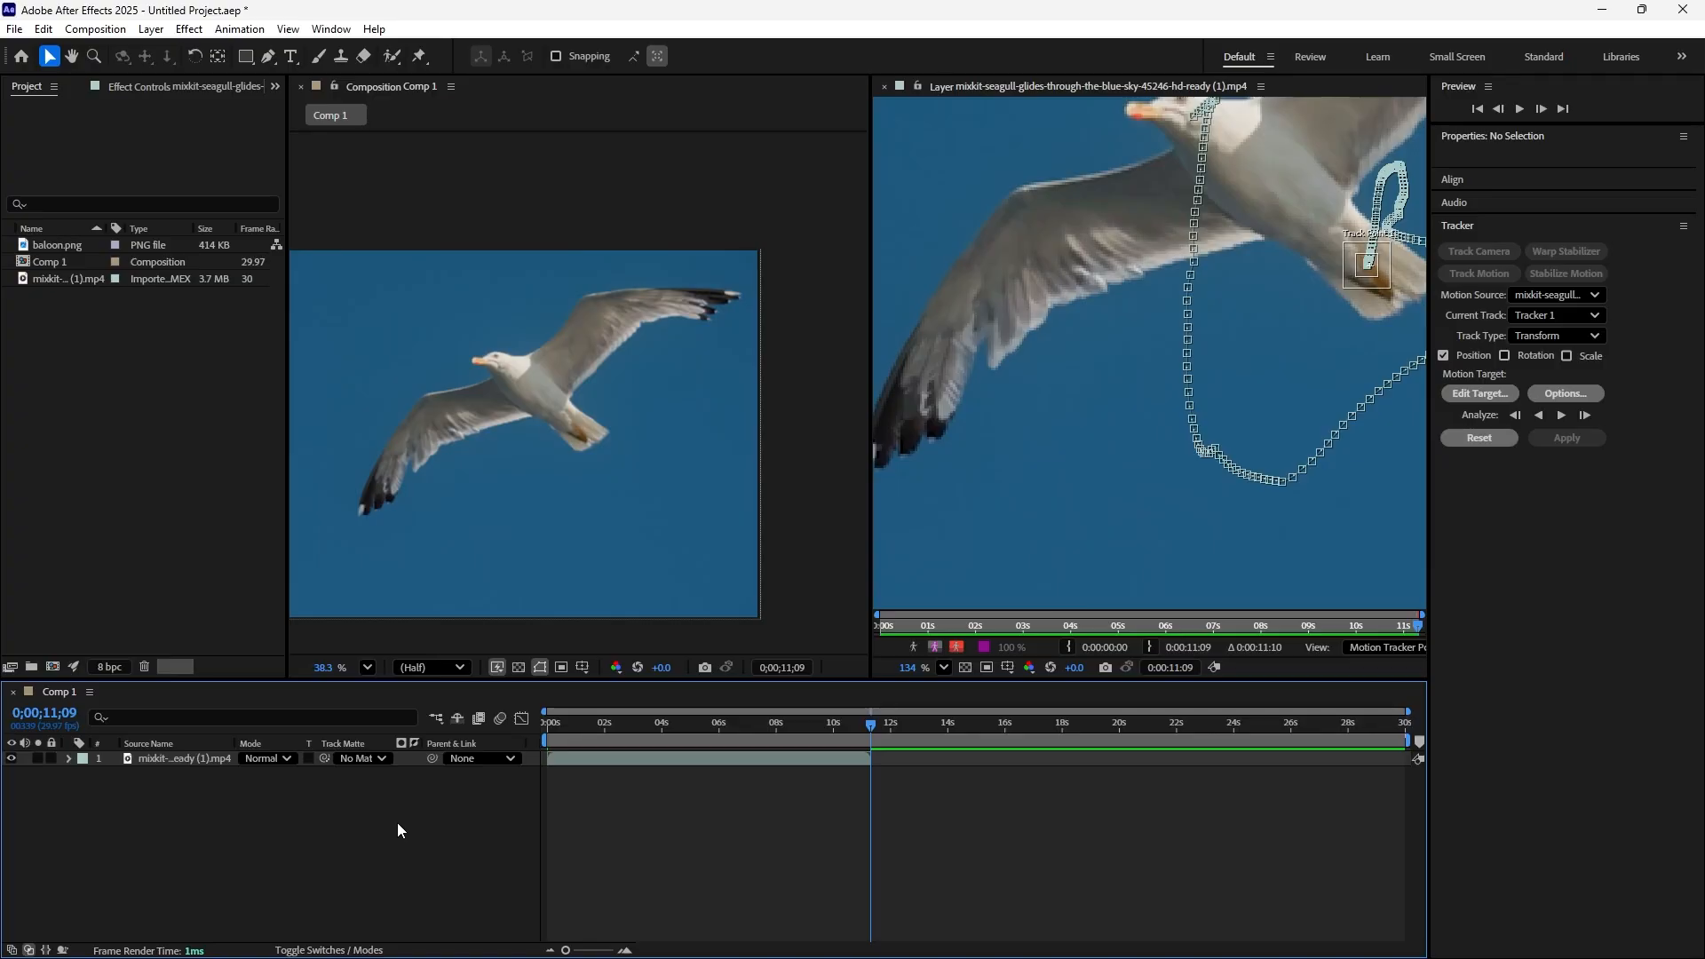
{"action": "right_click", "coordinate": [411, 826]}
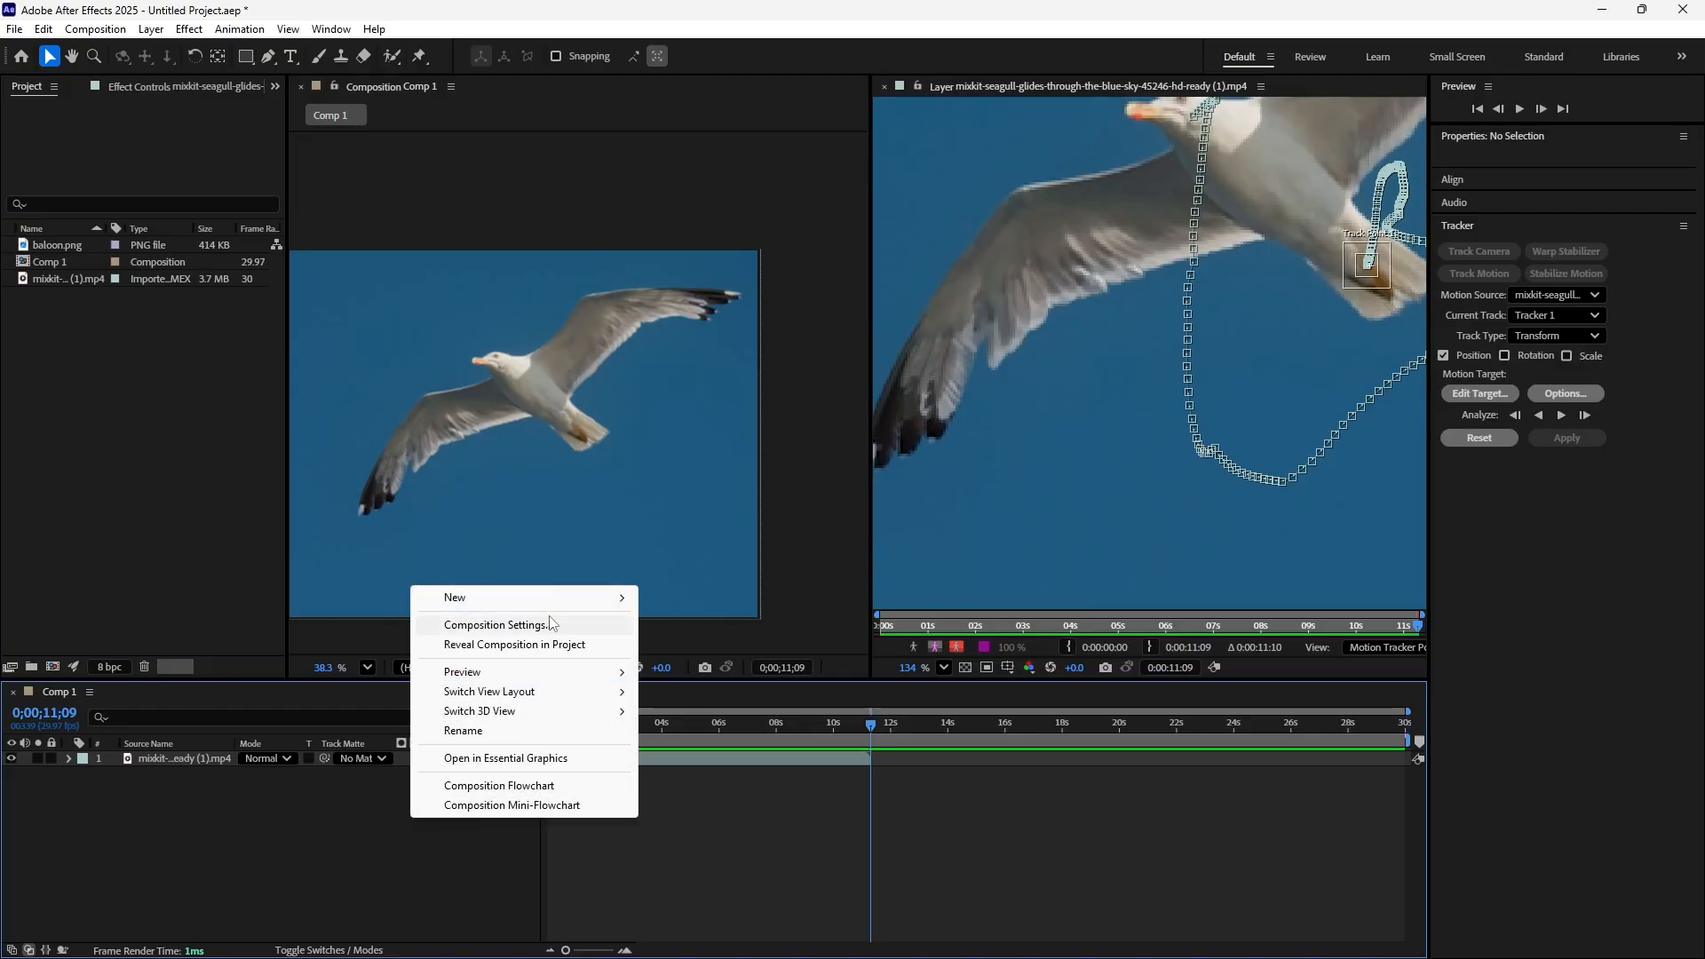
{"action": "mouse_move", "coordinate": [560, 608]}
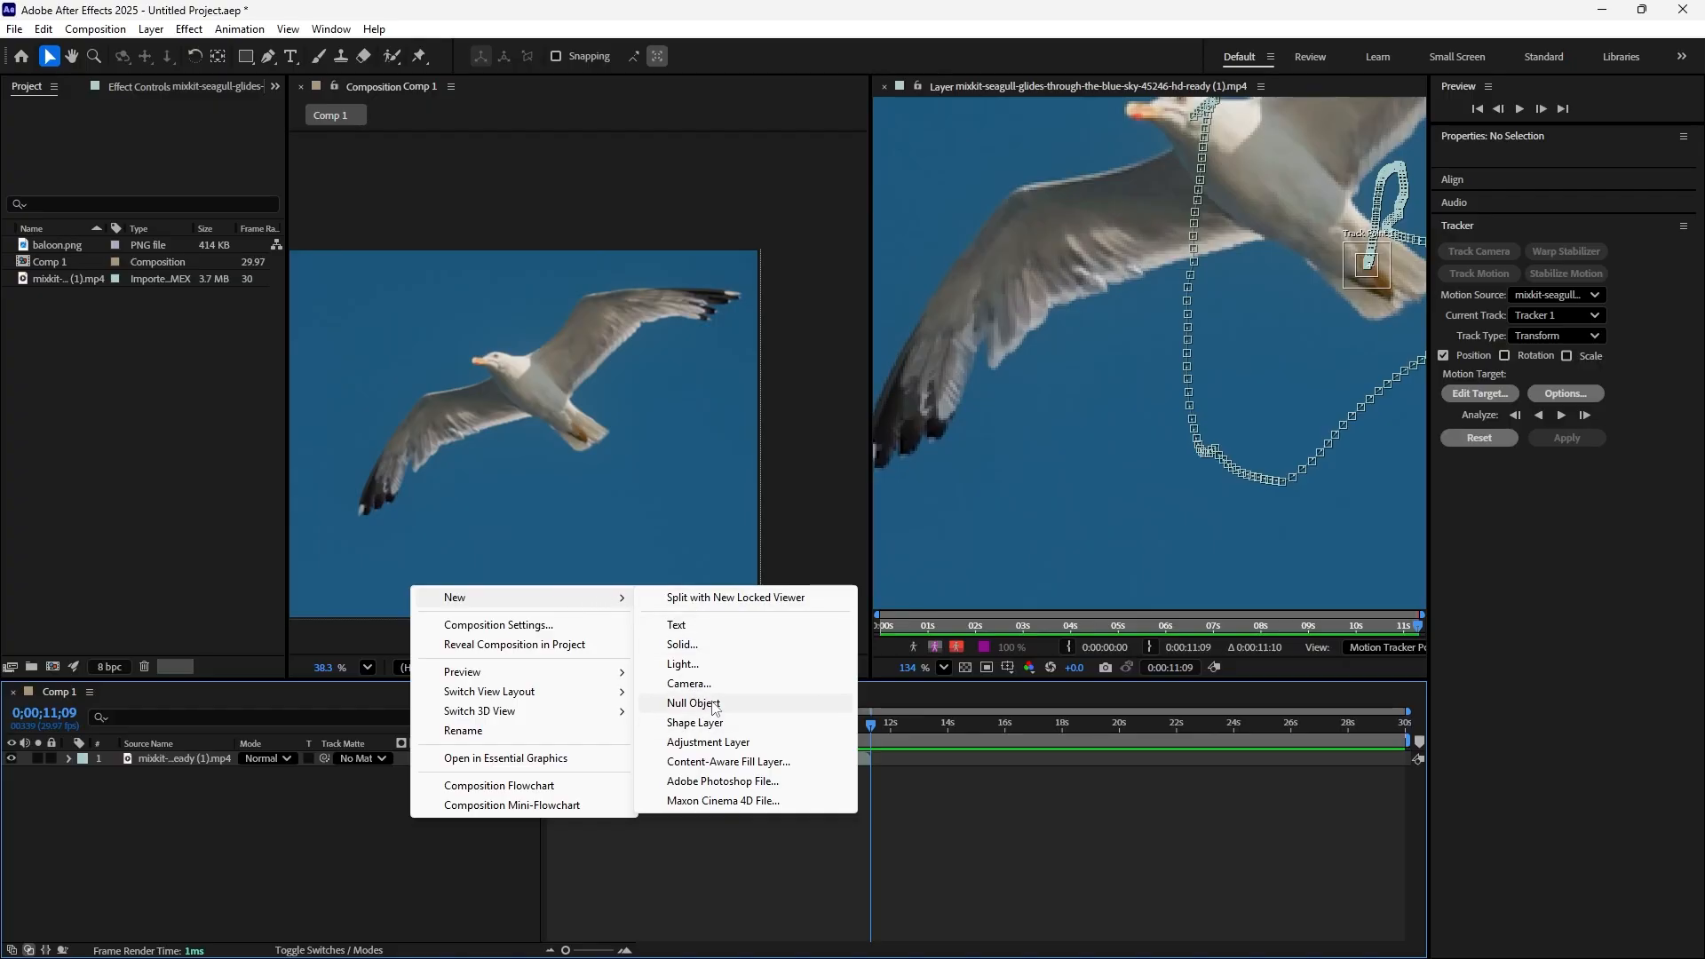
{"action": "left_click", "coordinate": [713, 708]}
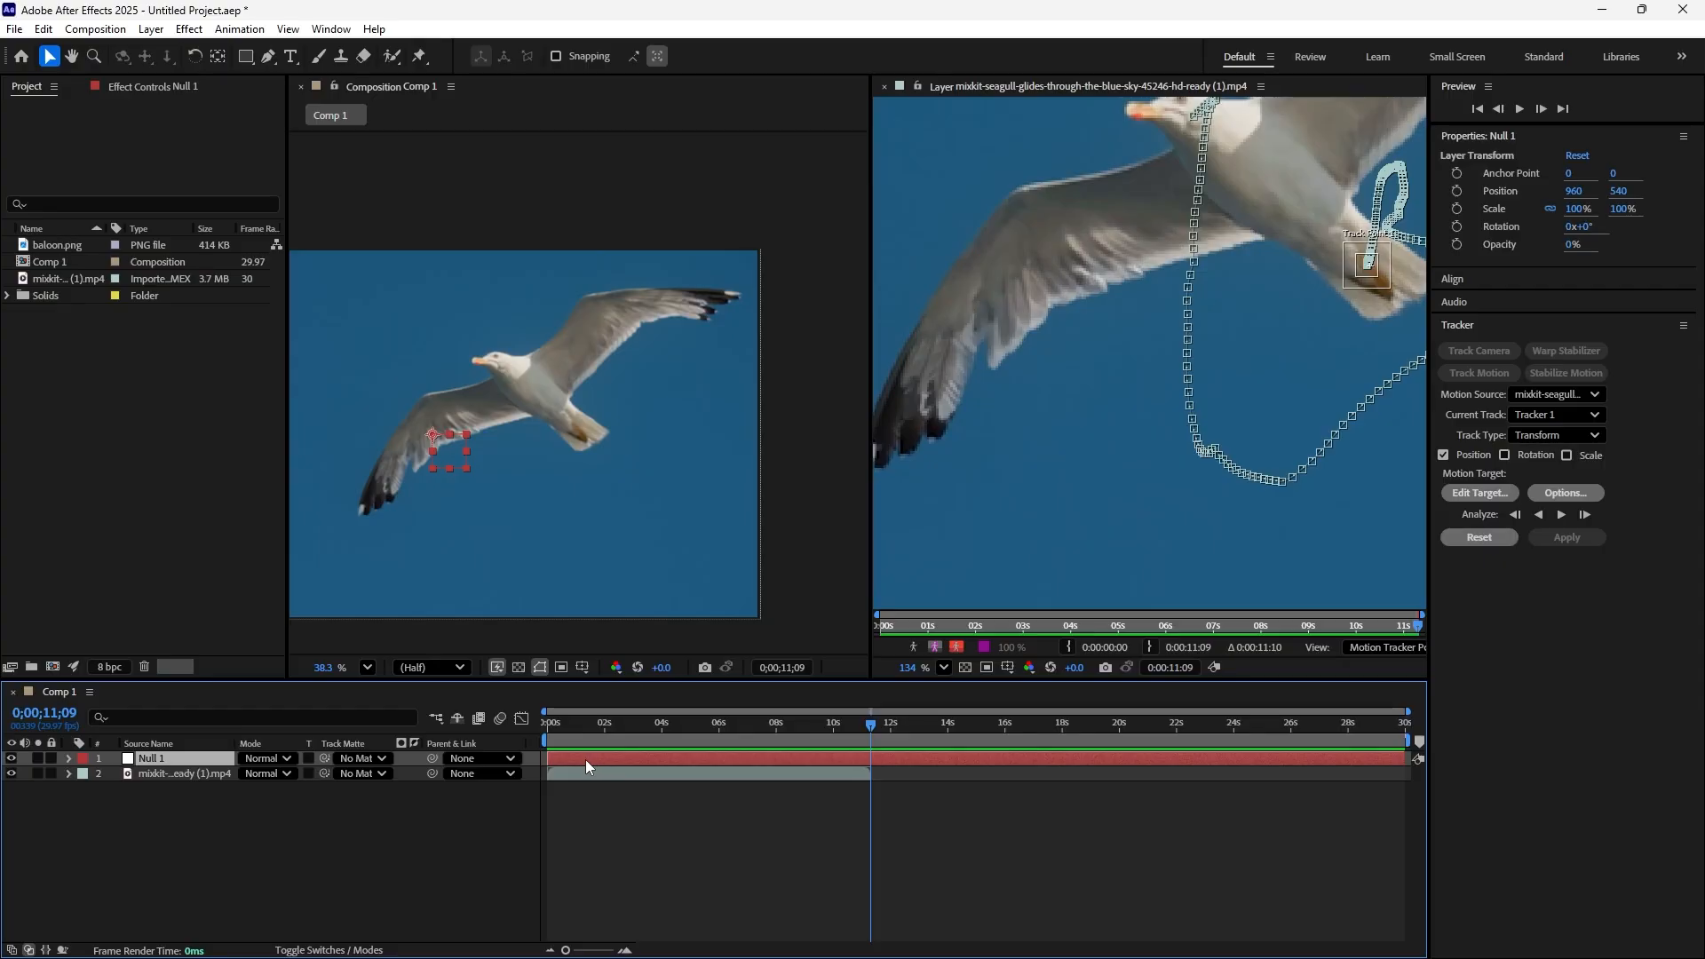
Set the Null 1 layer as the motion target of Tracker 1
{"action": "left_click", "coordinate": [1487, 494]}
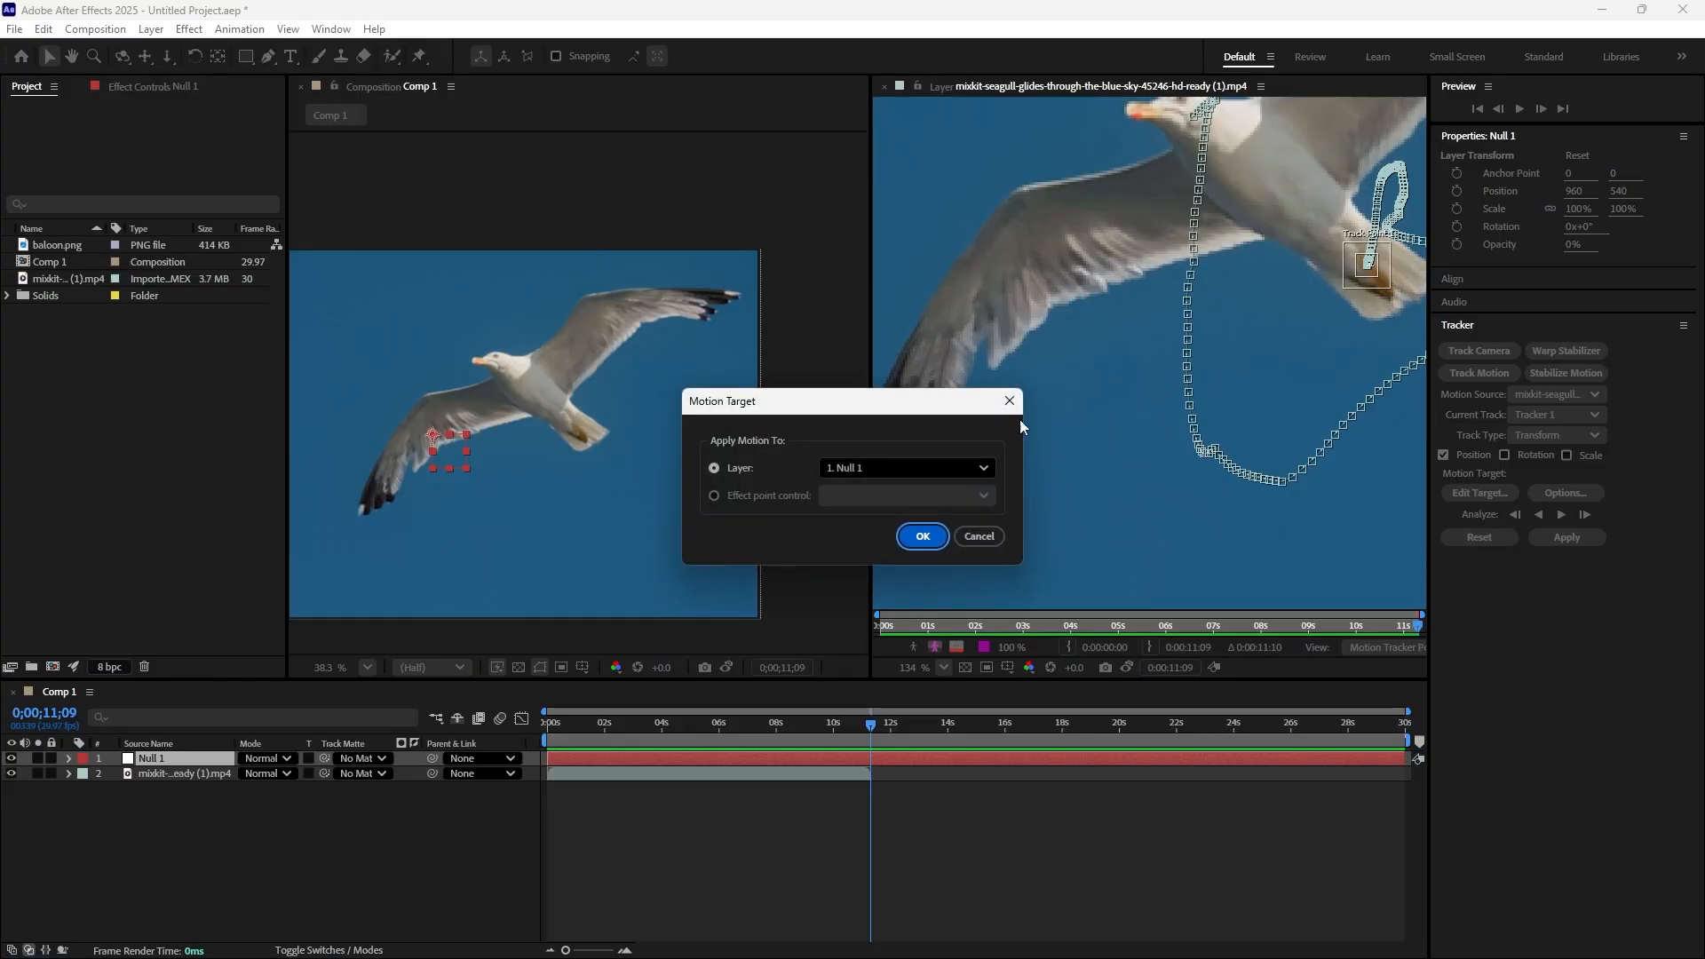
{"action": "left_click", "coordinate": [983, 471]}
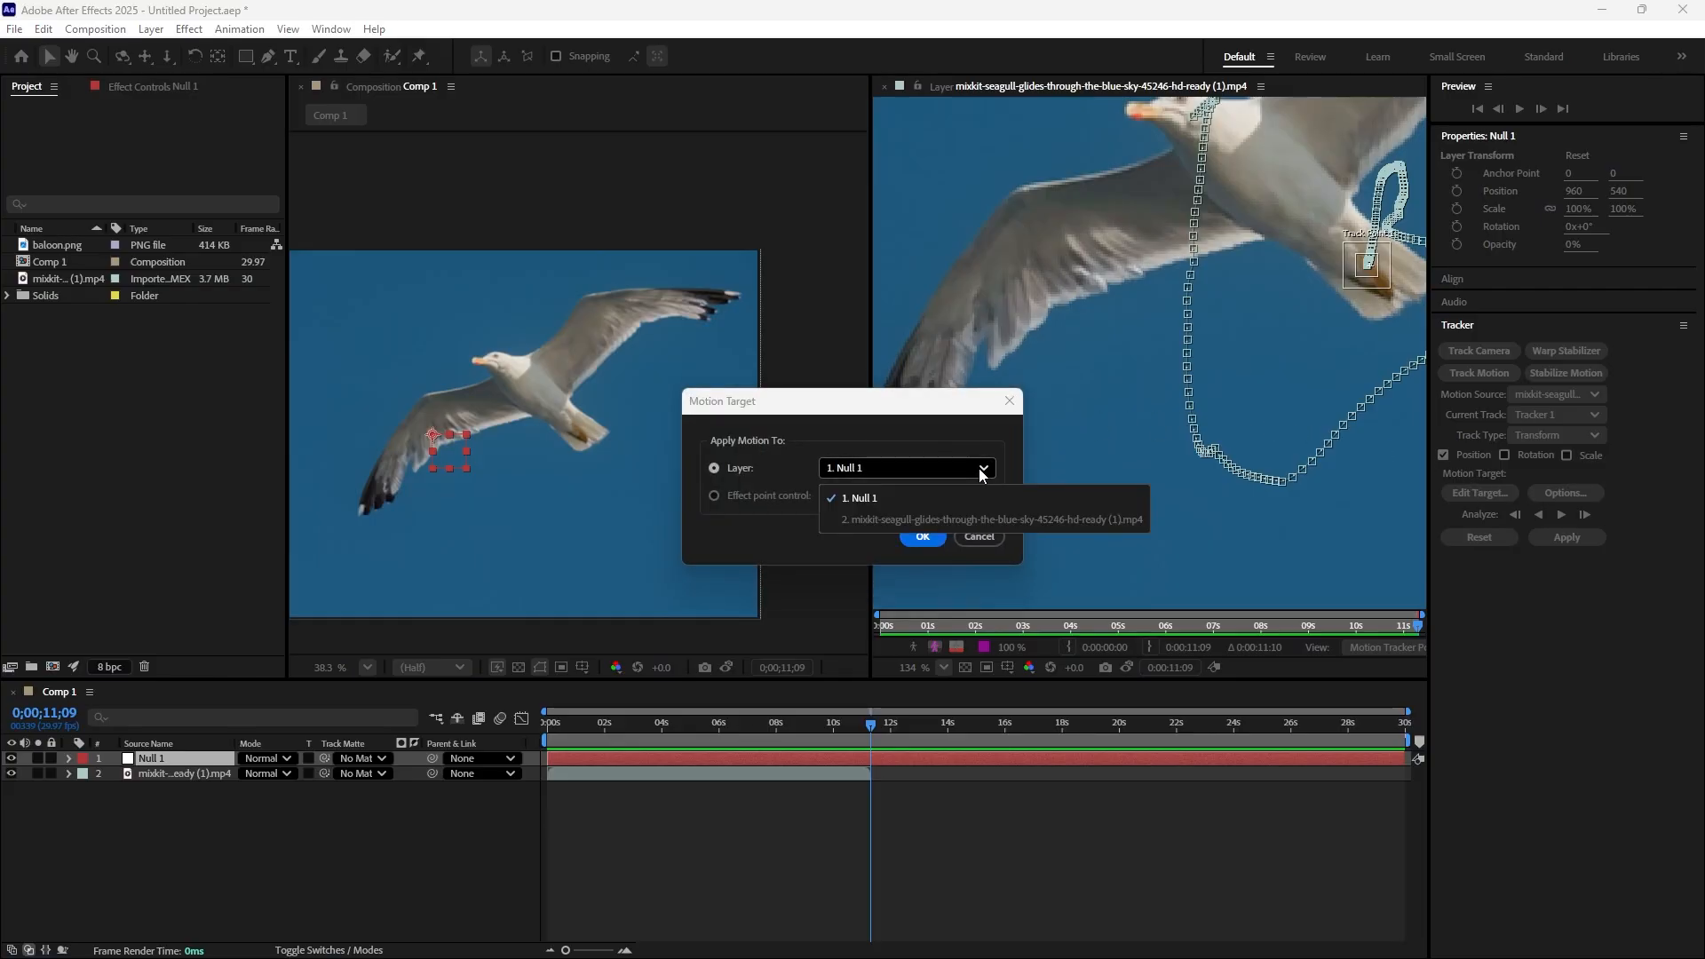
{"action": "left_click", "coordinate": [921, 540]}
{"action": "left_click", "coordinate": [920, 538]}
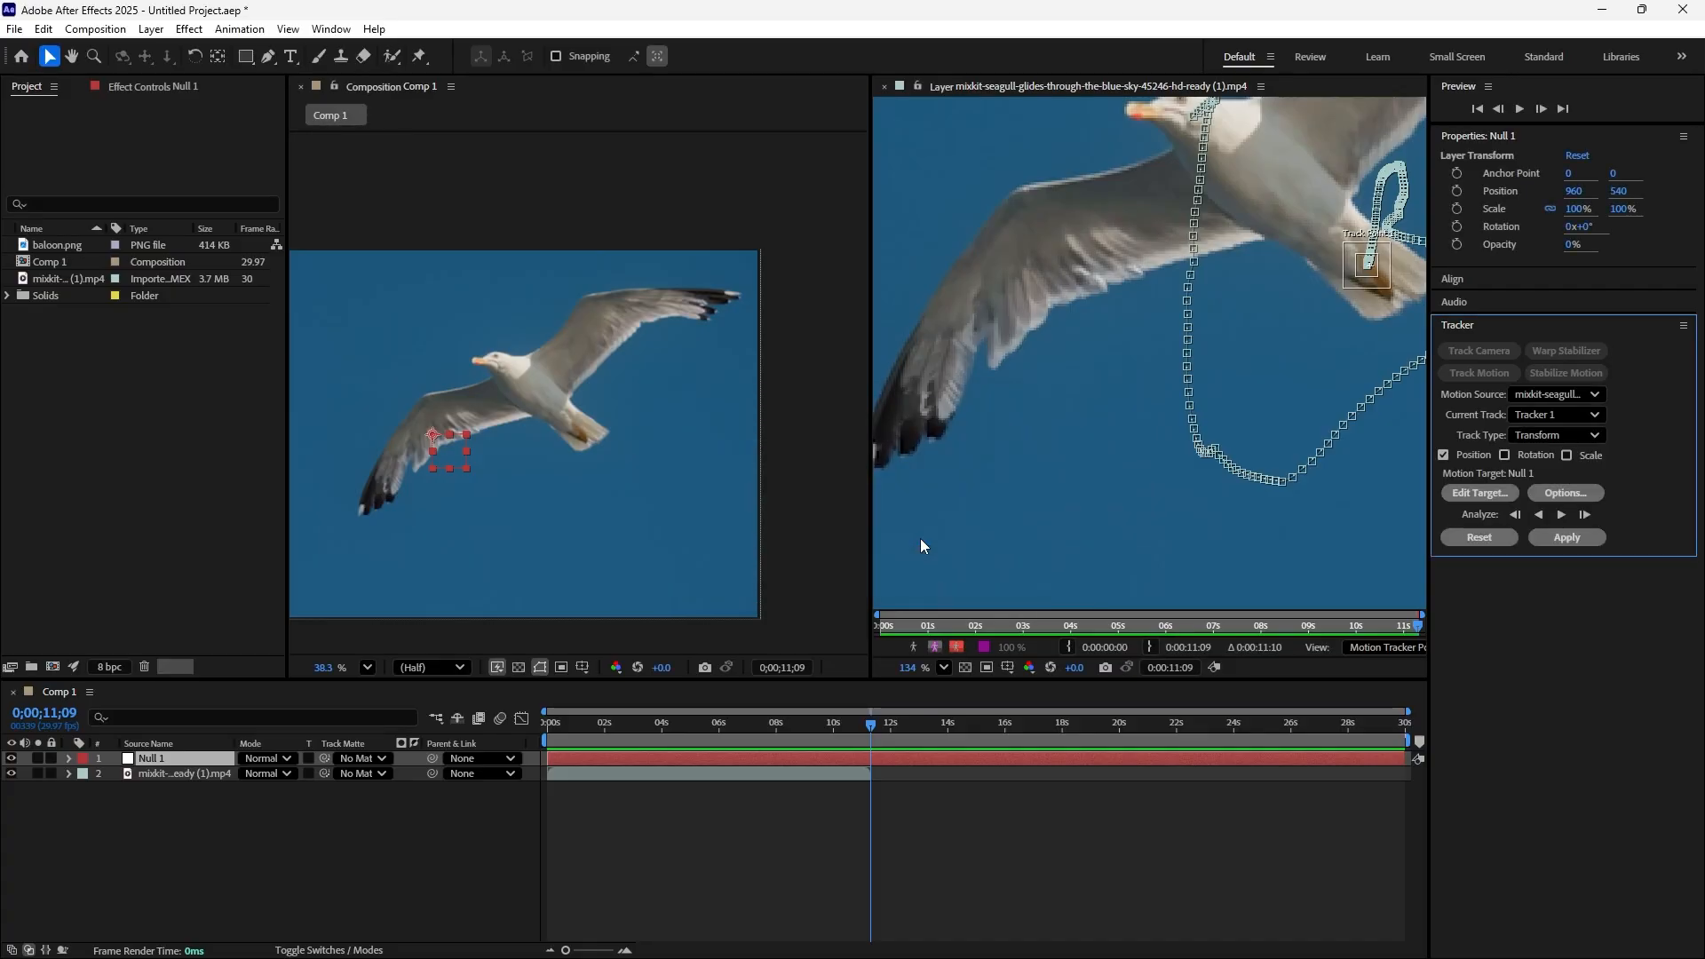
Review the motion tracker options without changing them, and apply the tracking data to Null 1 in the X and Y dimensions
{"action": "left_click", "coordinate": [1563, 495]}
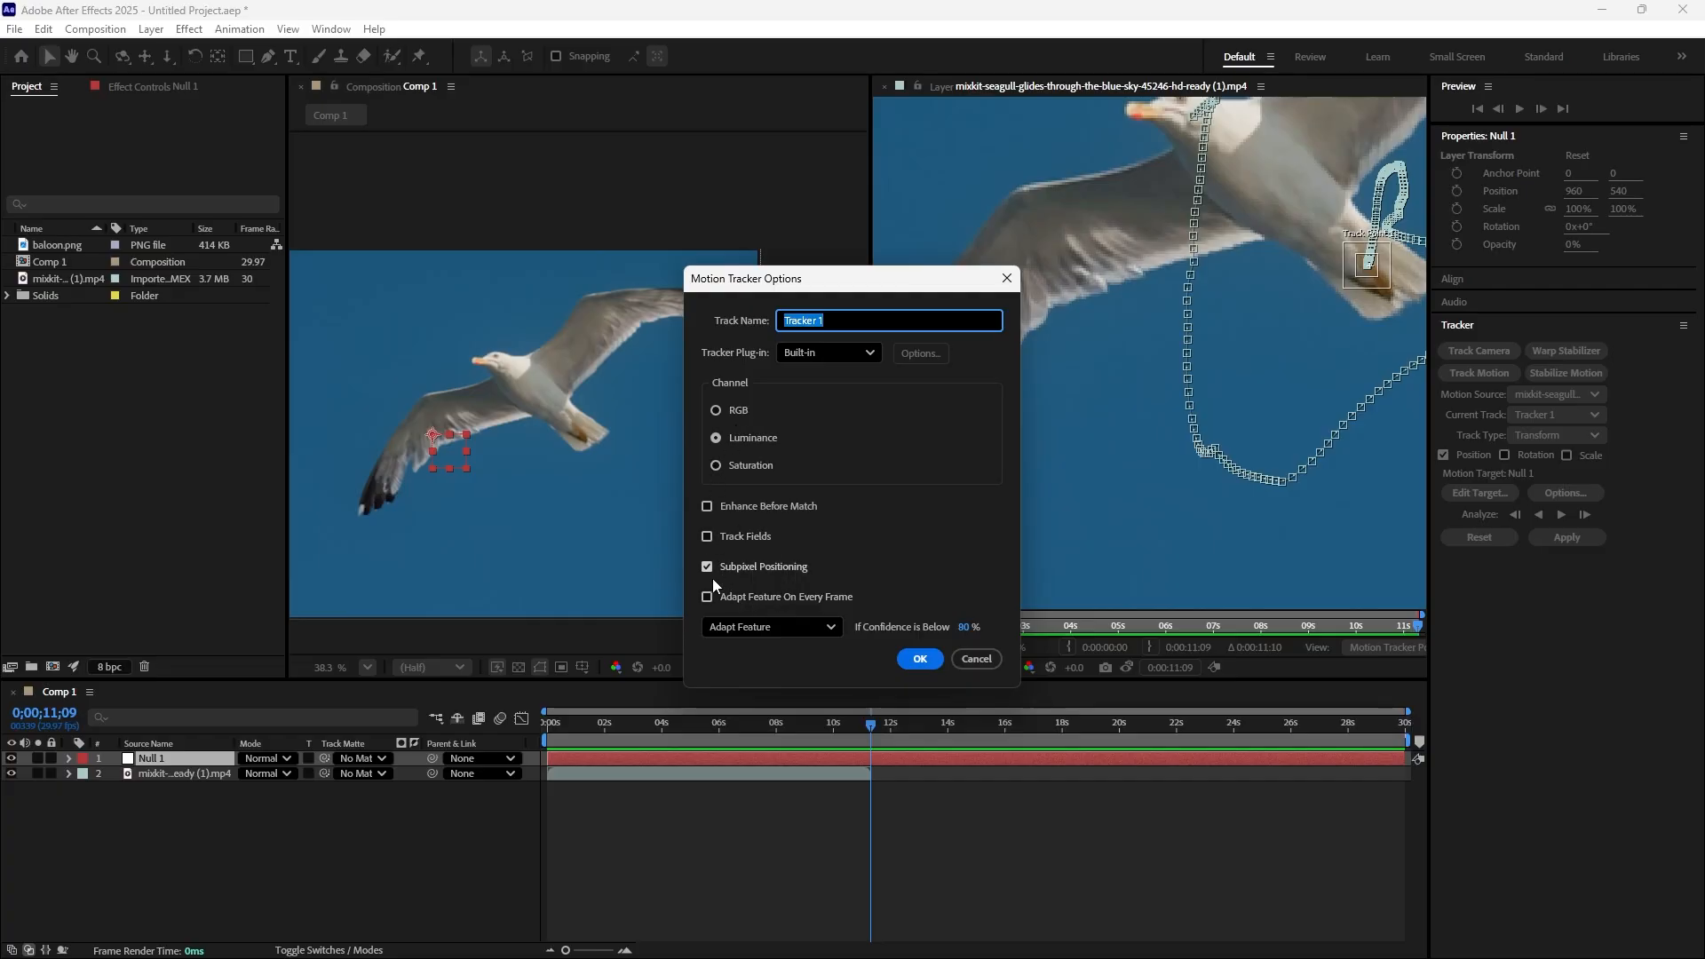
{"action": "left_click", "coordinate": [971, 658]}
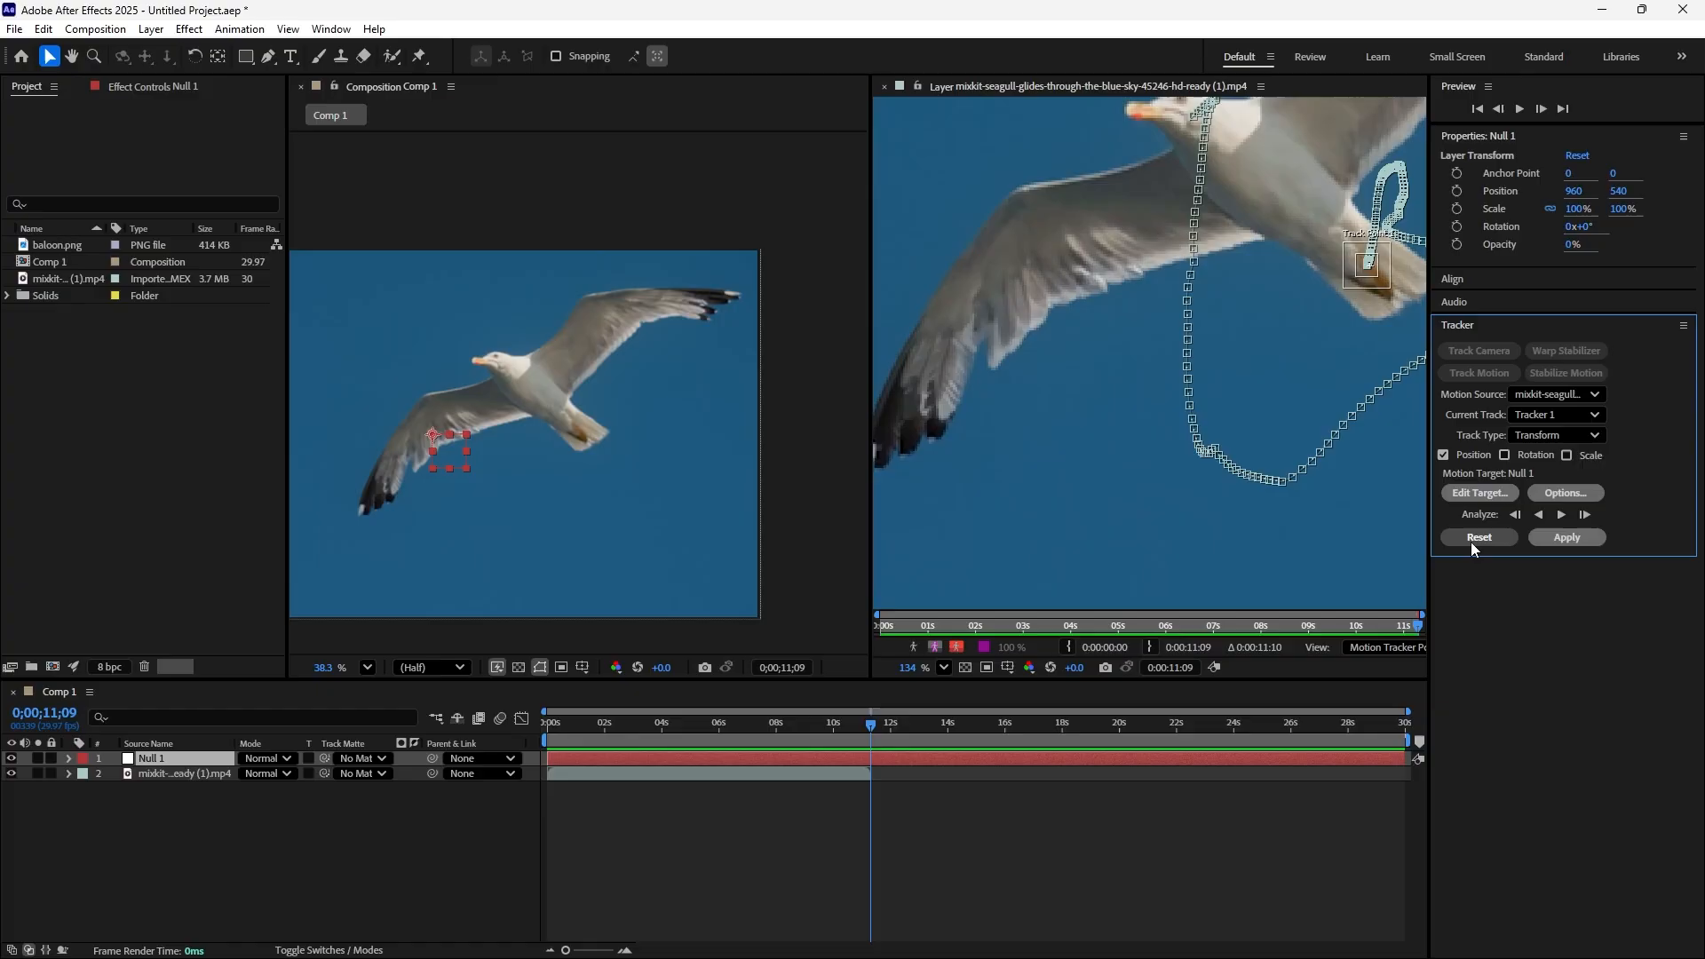
{"action": "left_click", "coordinate": [1567, 538]}
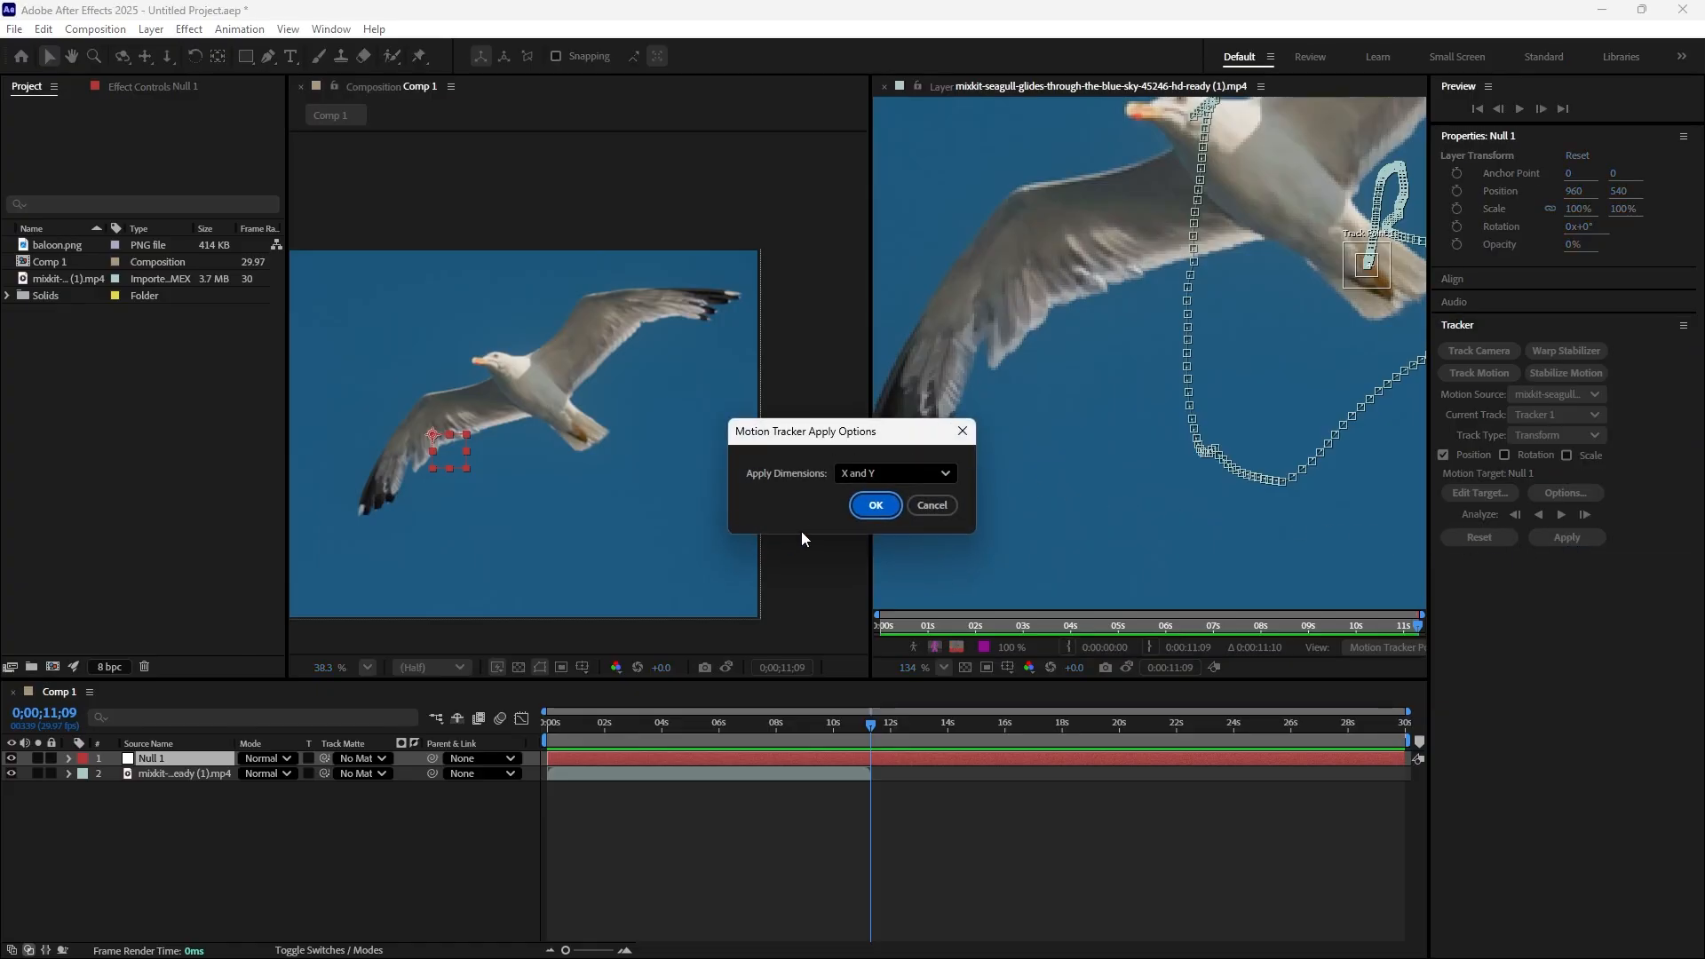
{"action": "left_click", "coordinate": [945, 476]}
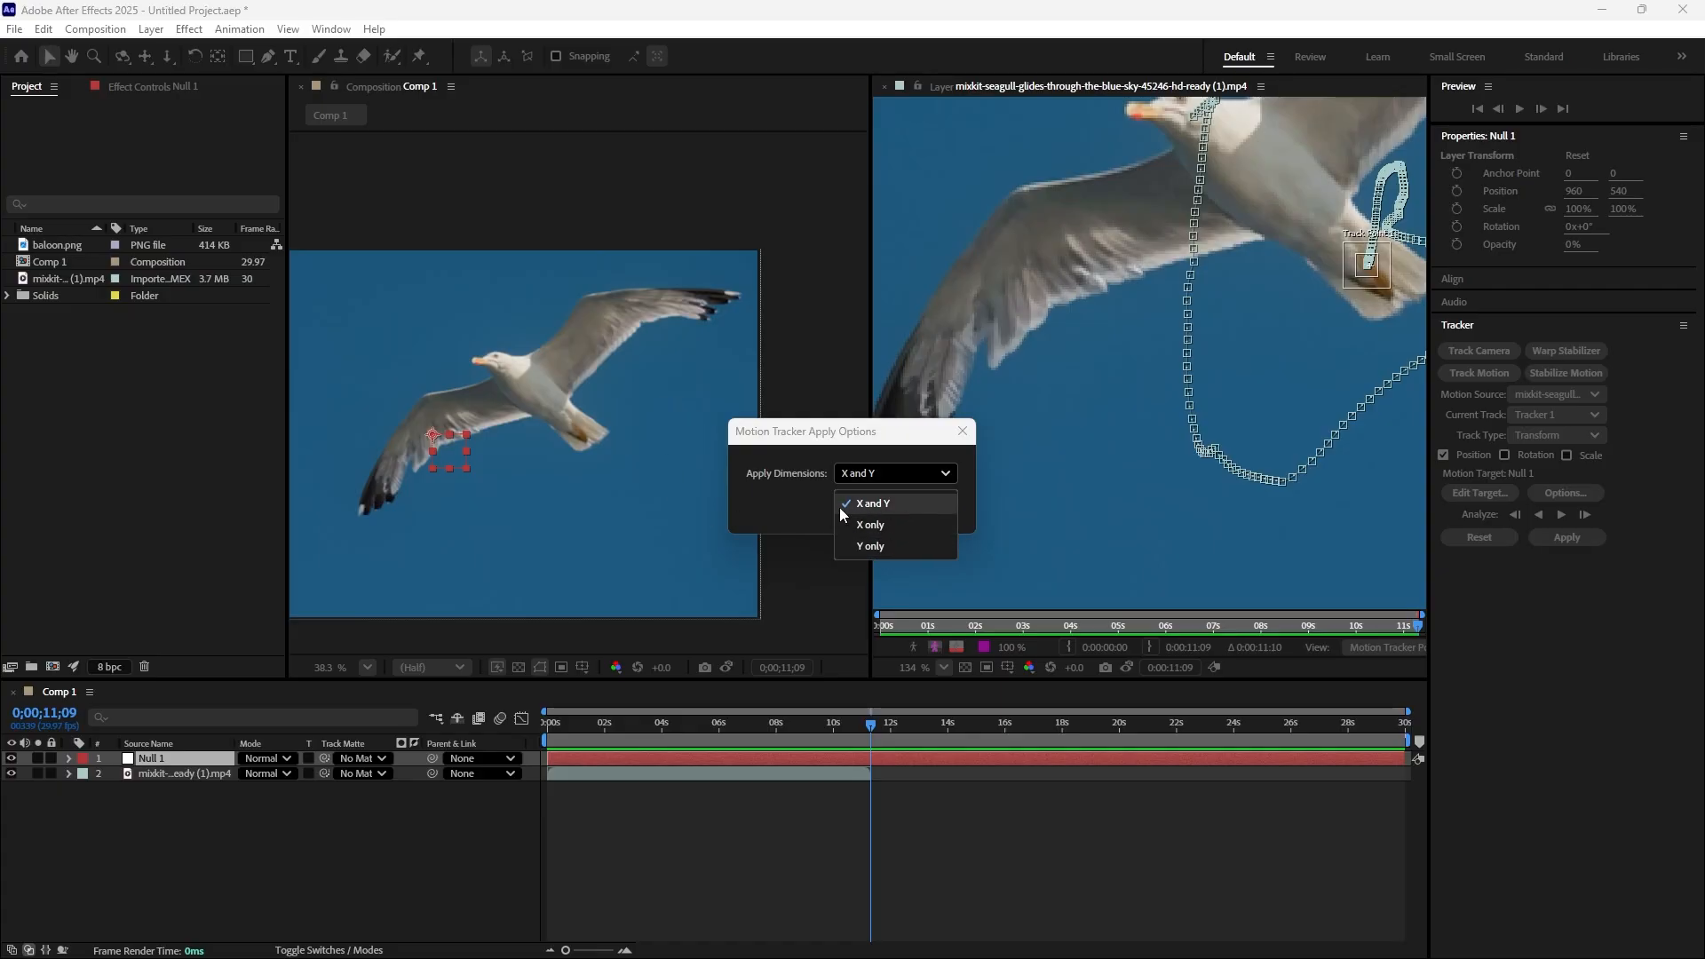
{"action": "left_click", "coordinate": [918, 501]}
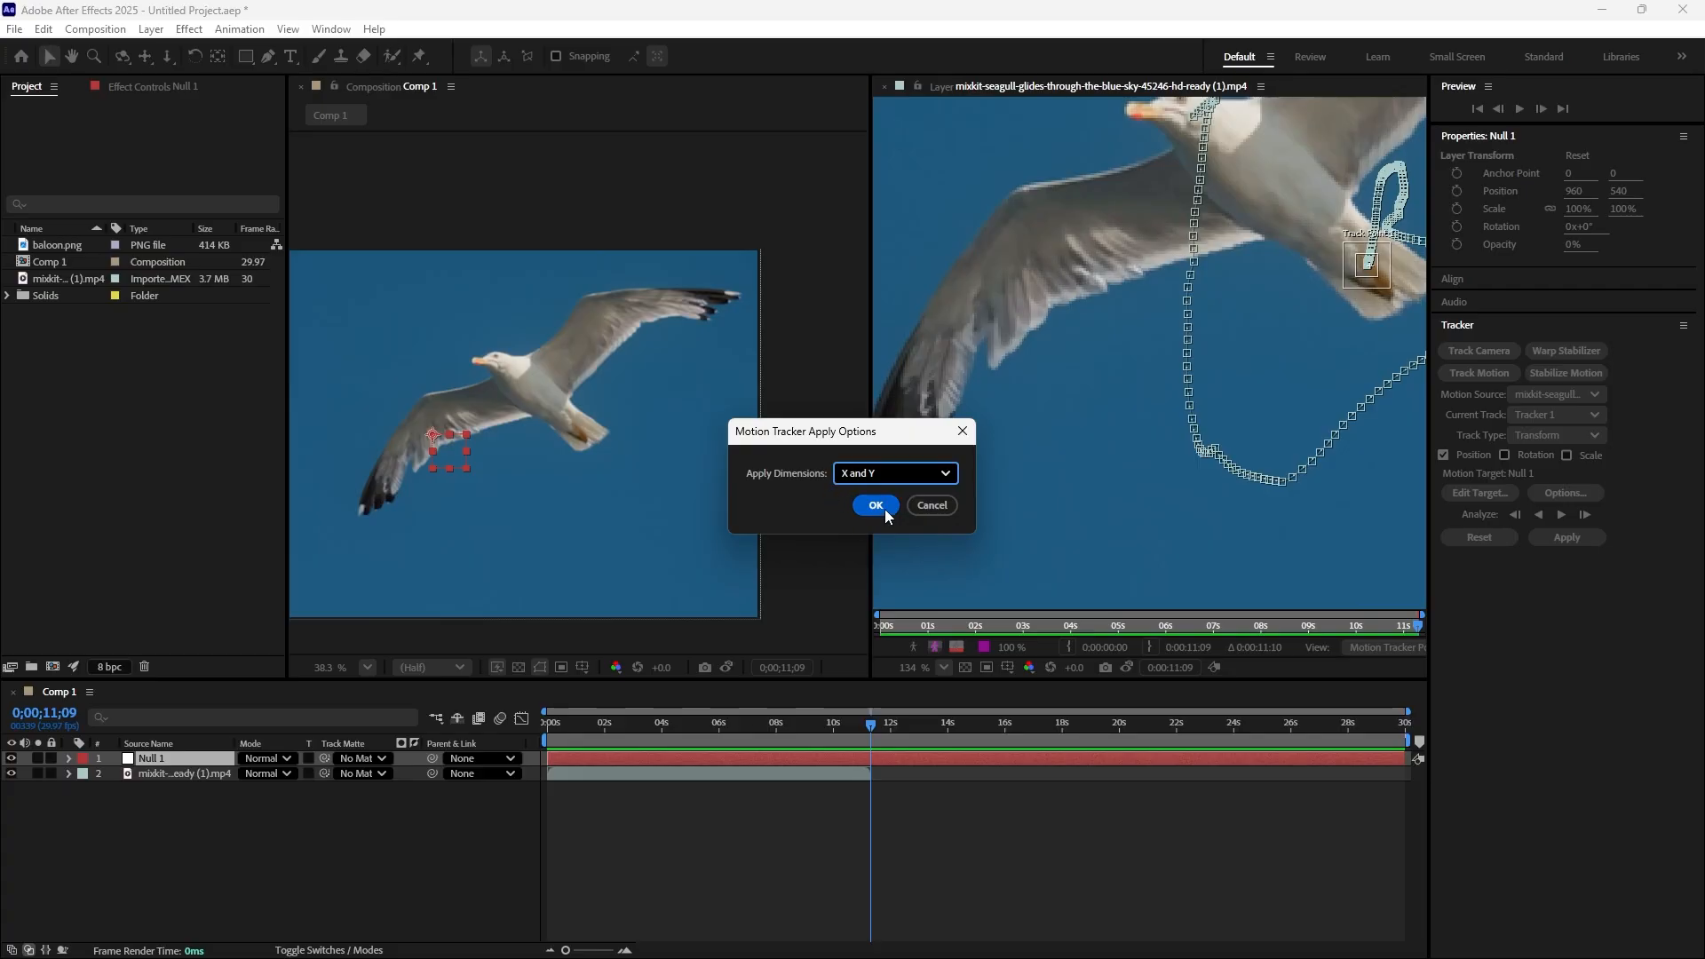
{"action": "left_click", "coordinate": [875, 506]}
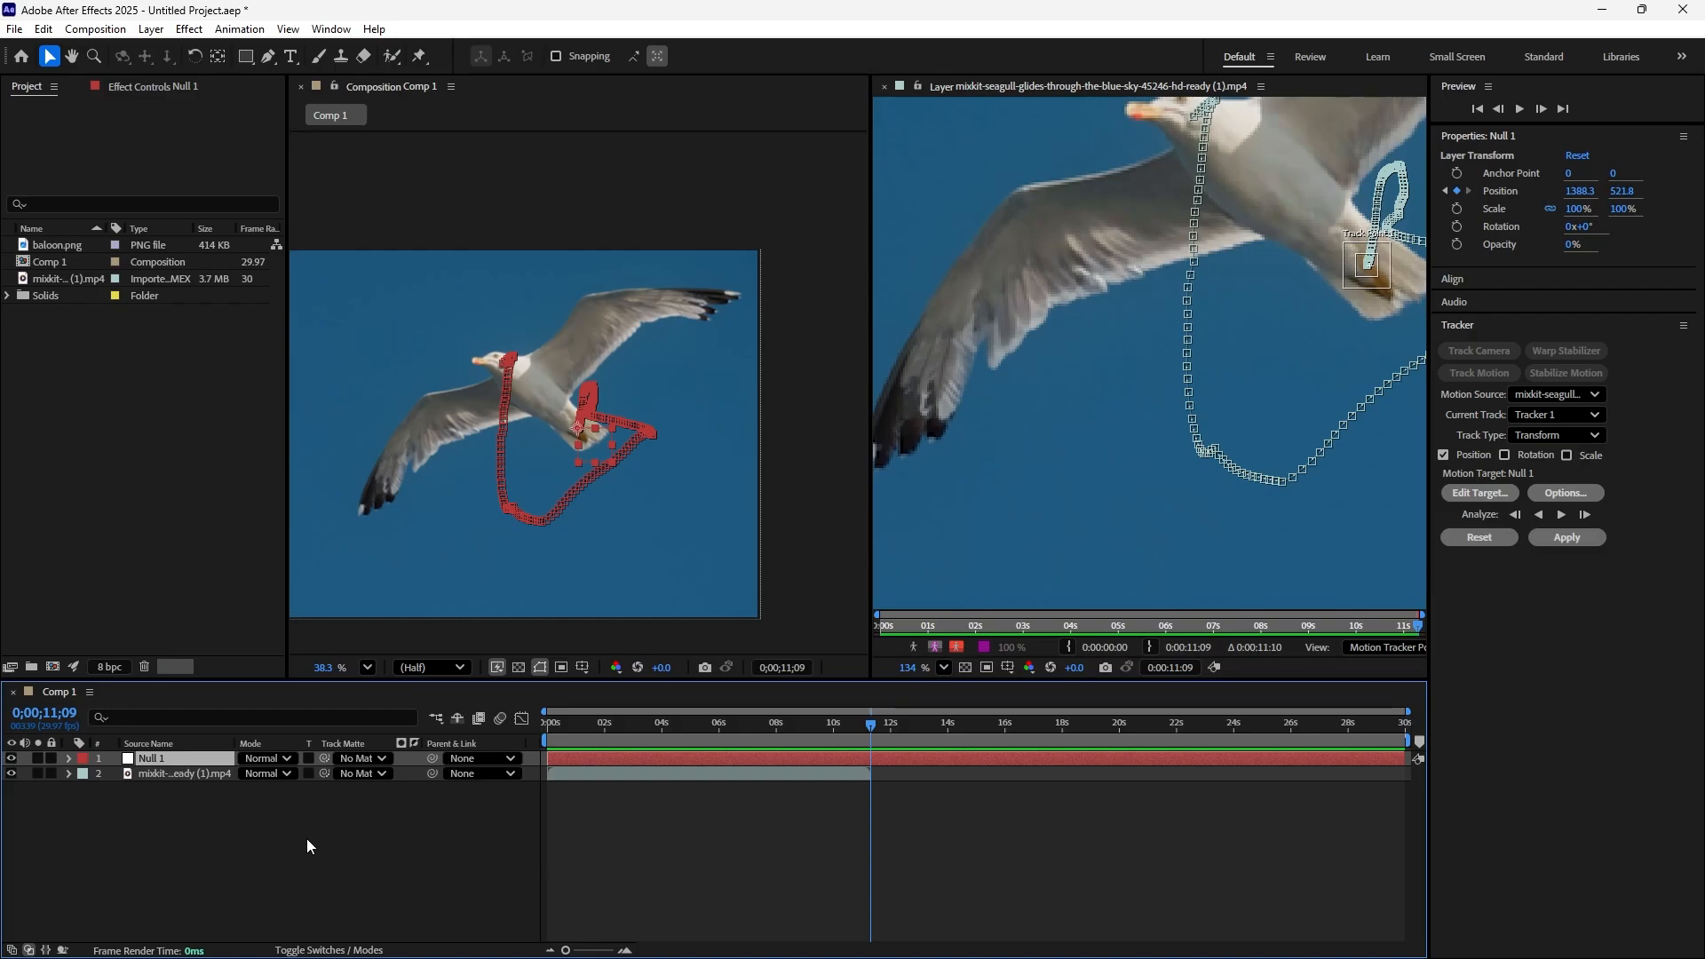
Add baloon.png to Comp 1 above the Null 1 layer and scale it to 27%
{"action": "left_click", "coordinate": [57, 246]}
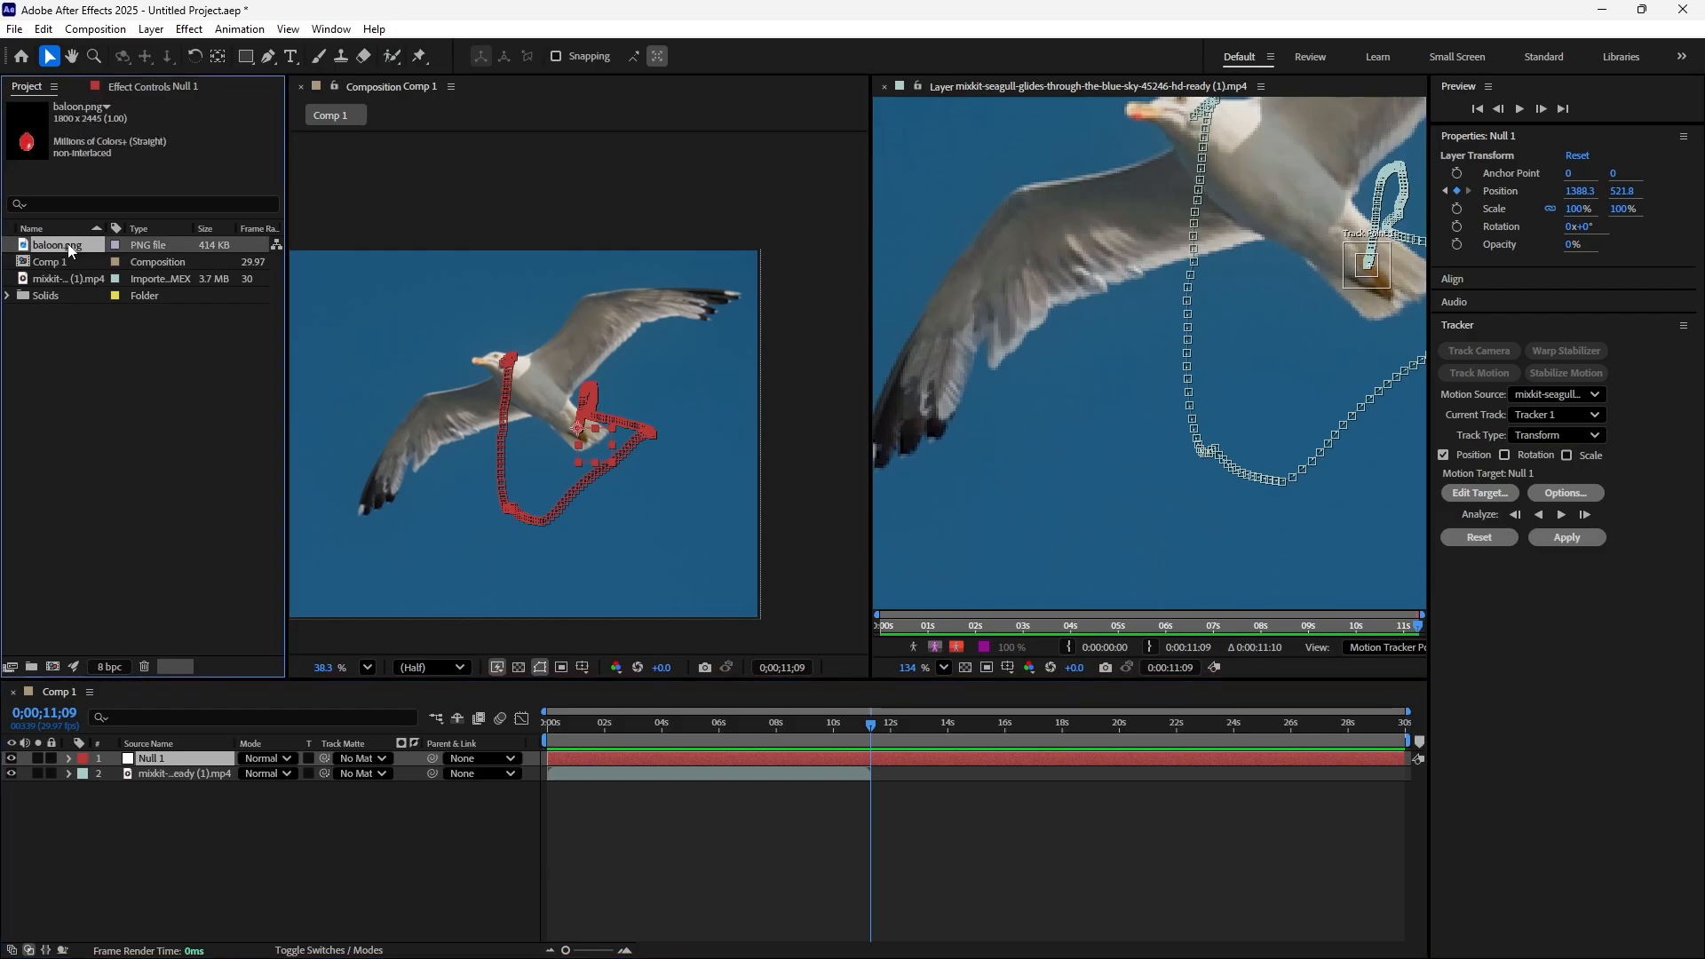
{"action": "left_click_drag", "start_coordinate": [69, 252], "coordinate": [197, 753]}
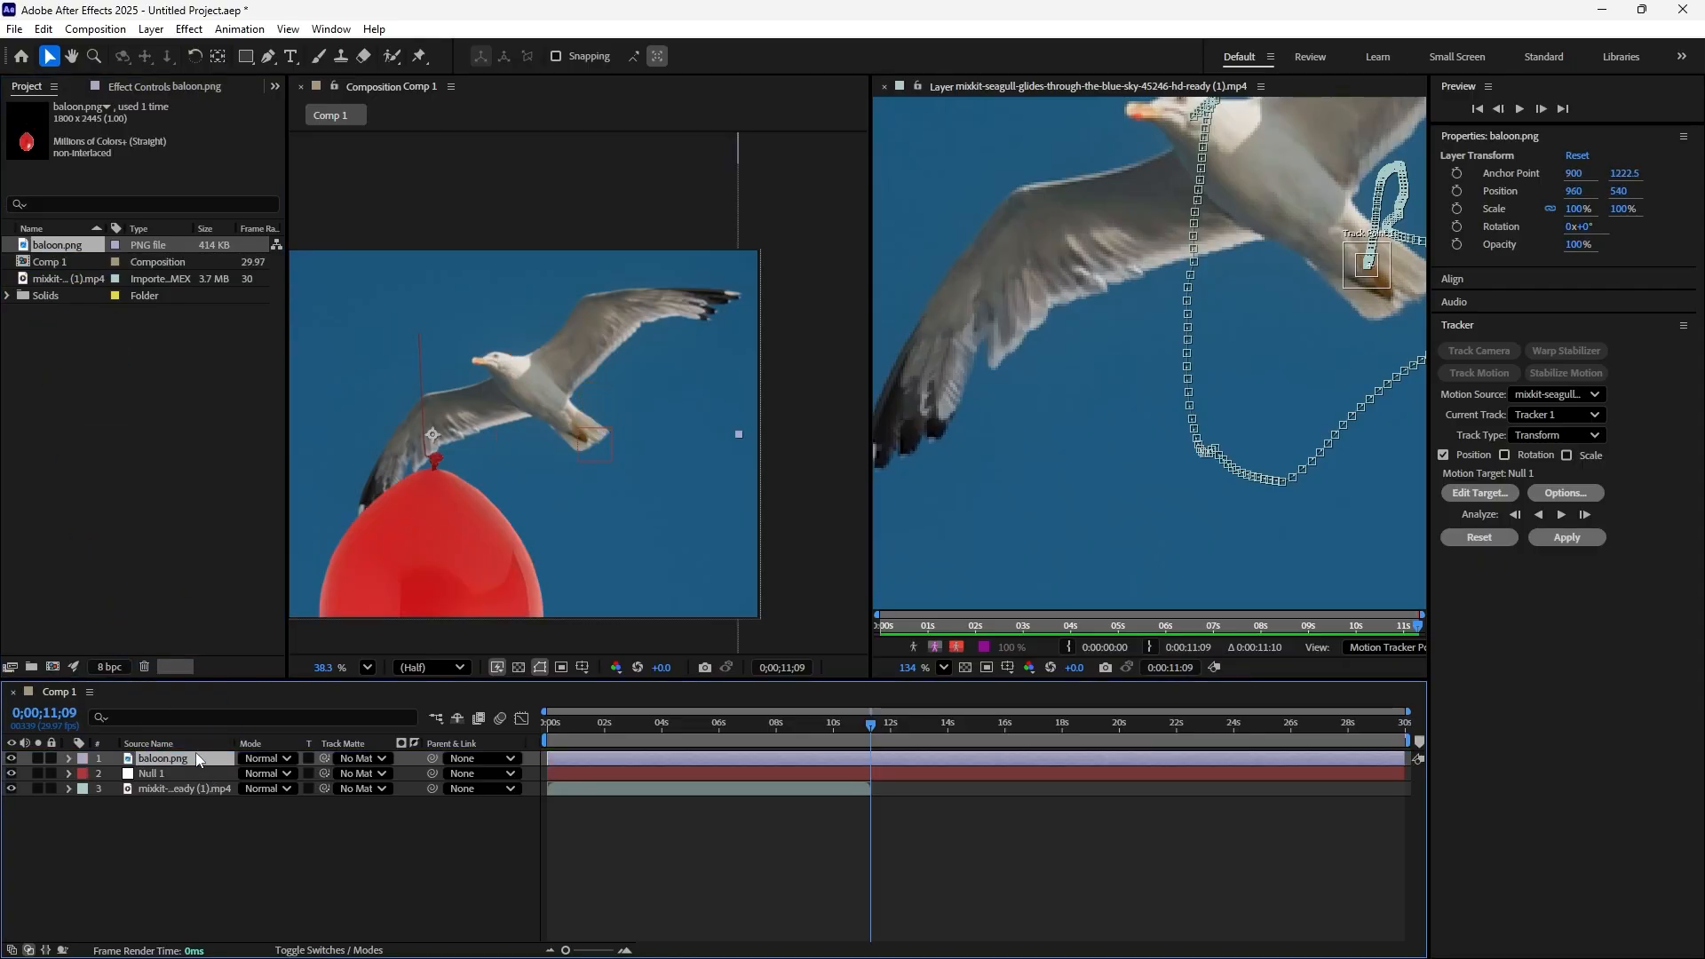
{"action": "scroll", "coordinate": [595, 338], "scroll_direction": "down", "scroll_amount": 2}
{"action": "scroll", "coordinate": [582, 322], "scroll_direction": "down", "scroll_amount": 1}
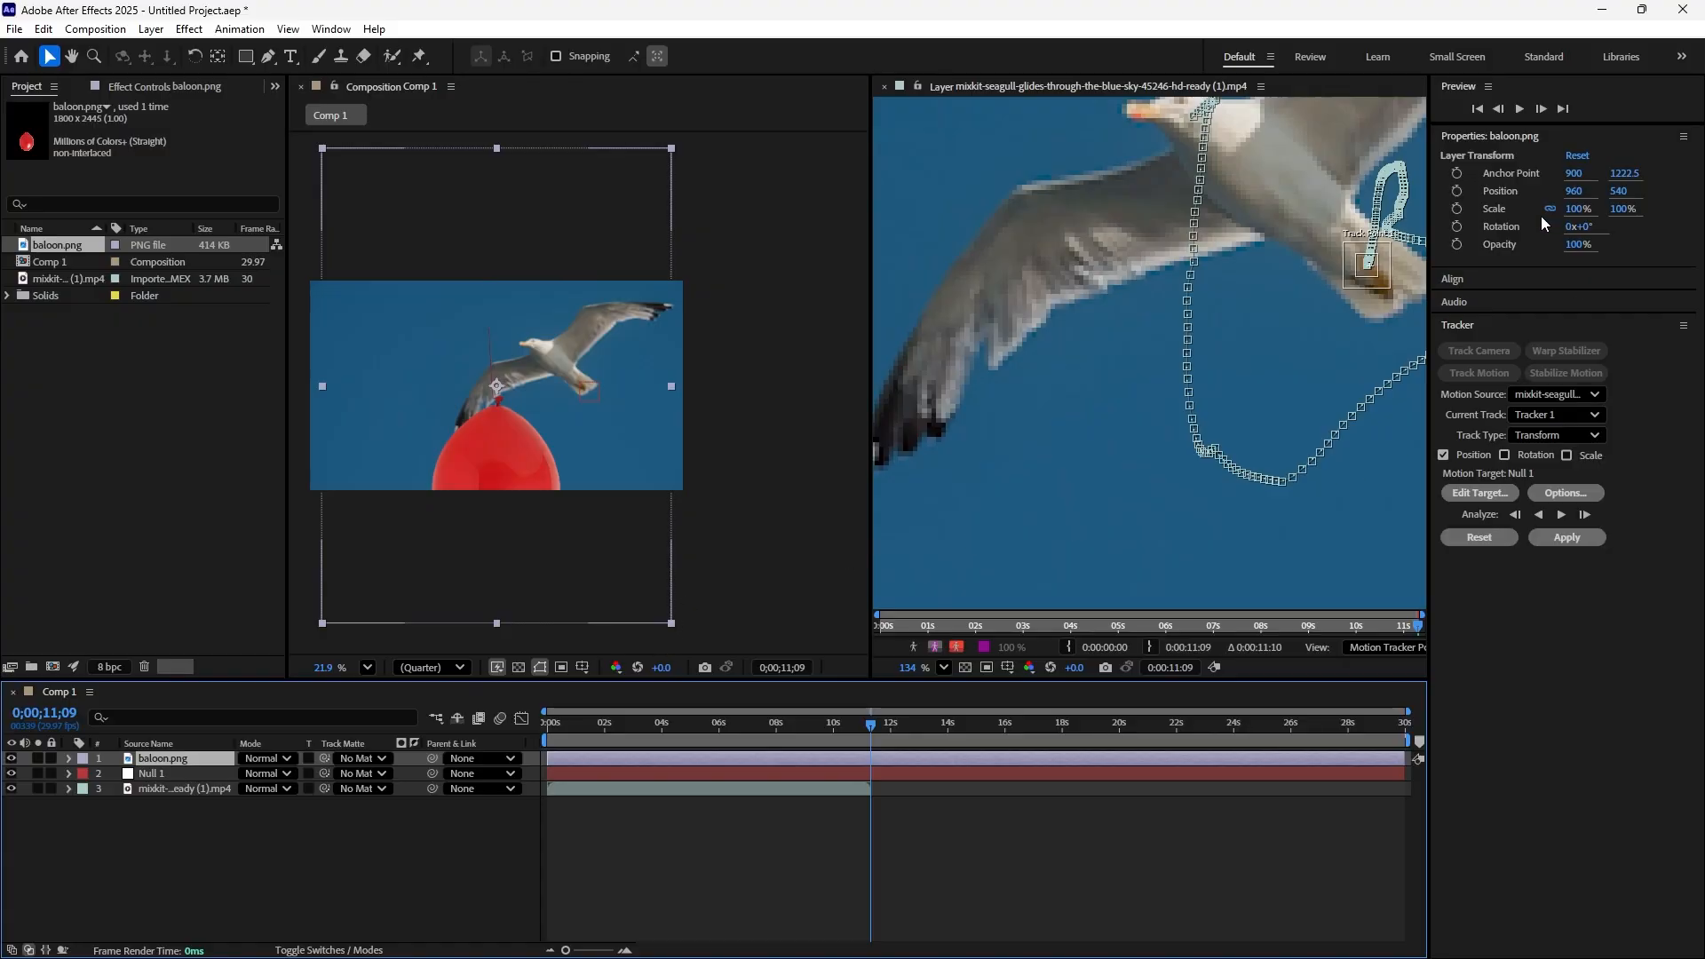
{"action": "left_click_drag", "start_coordinate": [1576, 215], "coordinate": [1514, 219]}
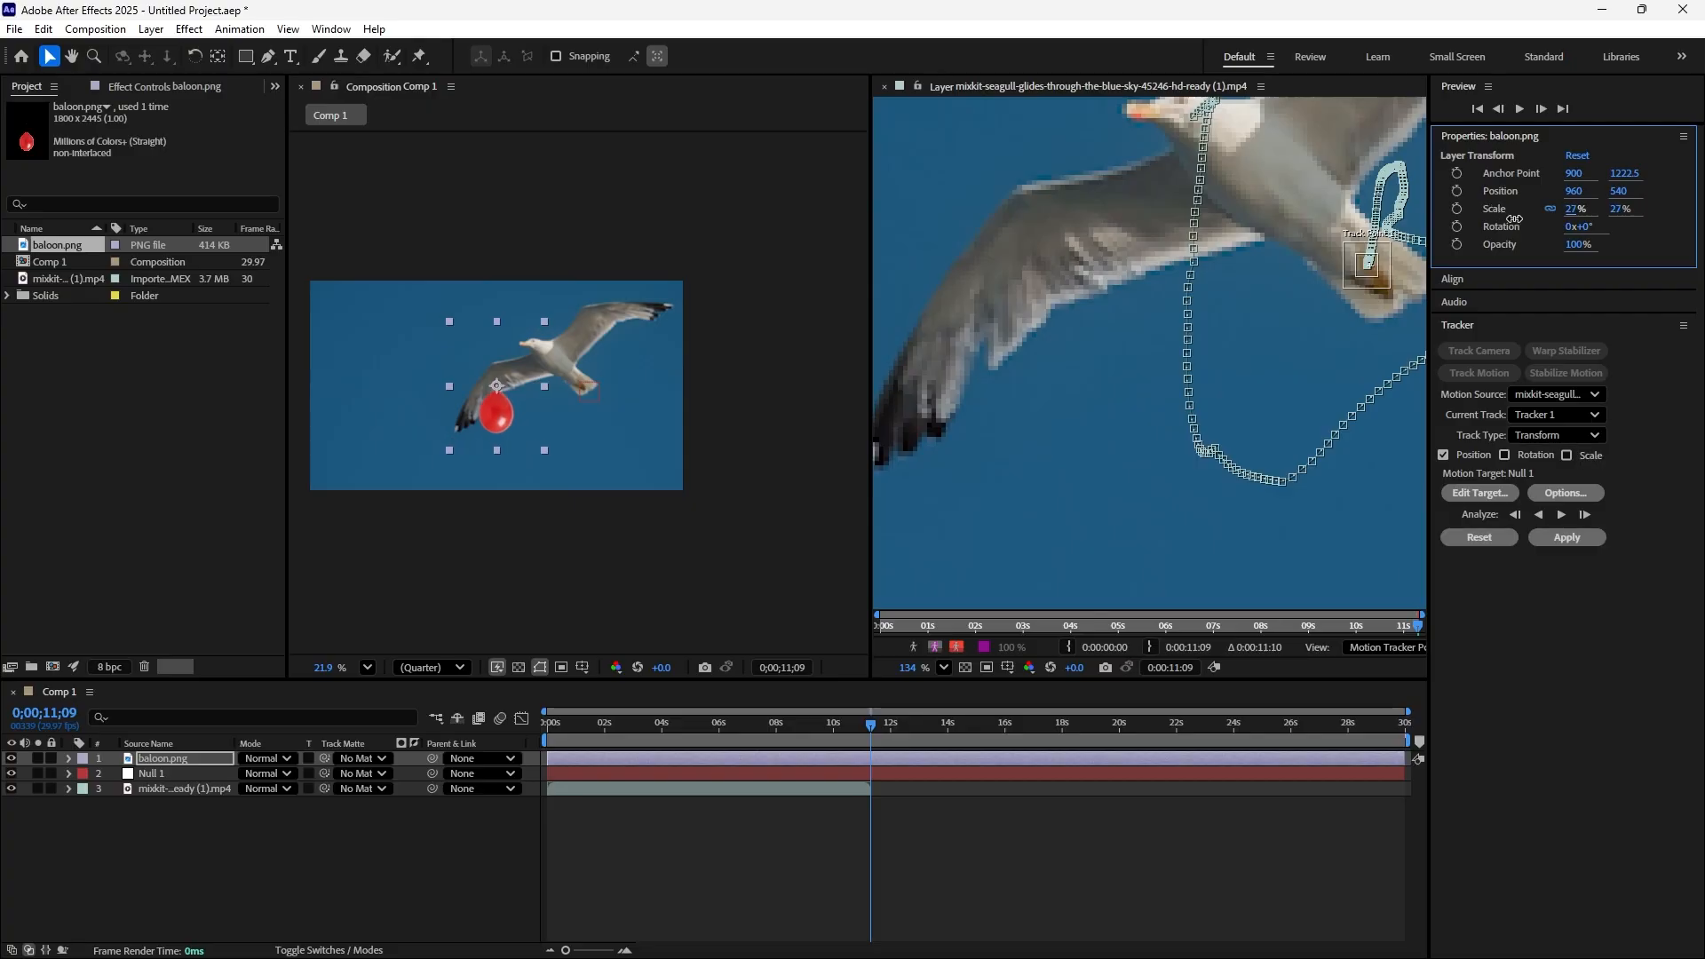
Move the balloon below the seagull to about 1423, 636 so its string meets the bird's feet
{"action": "scroll", "coordinate": [551, 476], "scroll_direction": "up", "scroll_amount": 2}
{"action": "left_click_drag", "start_coordinate": [495, 398], "coordinate": [647, 436]}
{"action": "scroll", "coordinate": [628, 385], "scroll_direction": "up", "scroll_amount": 5}
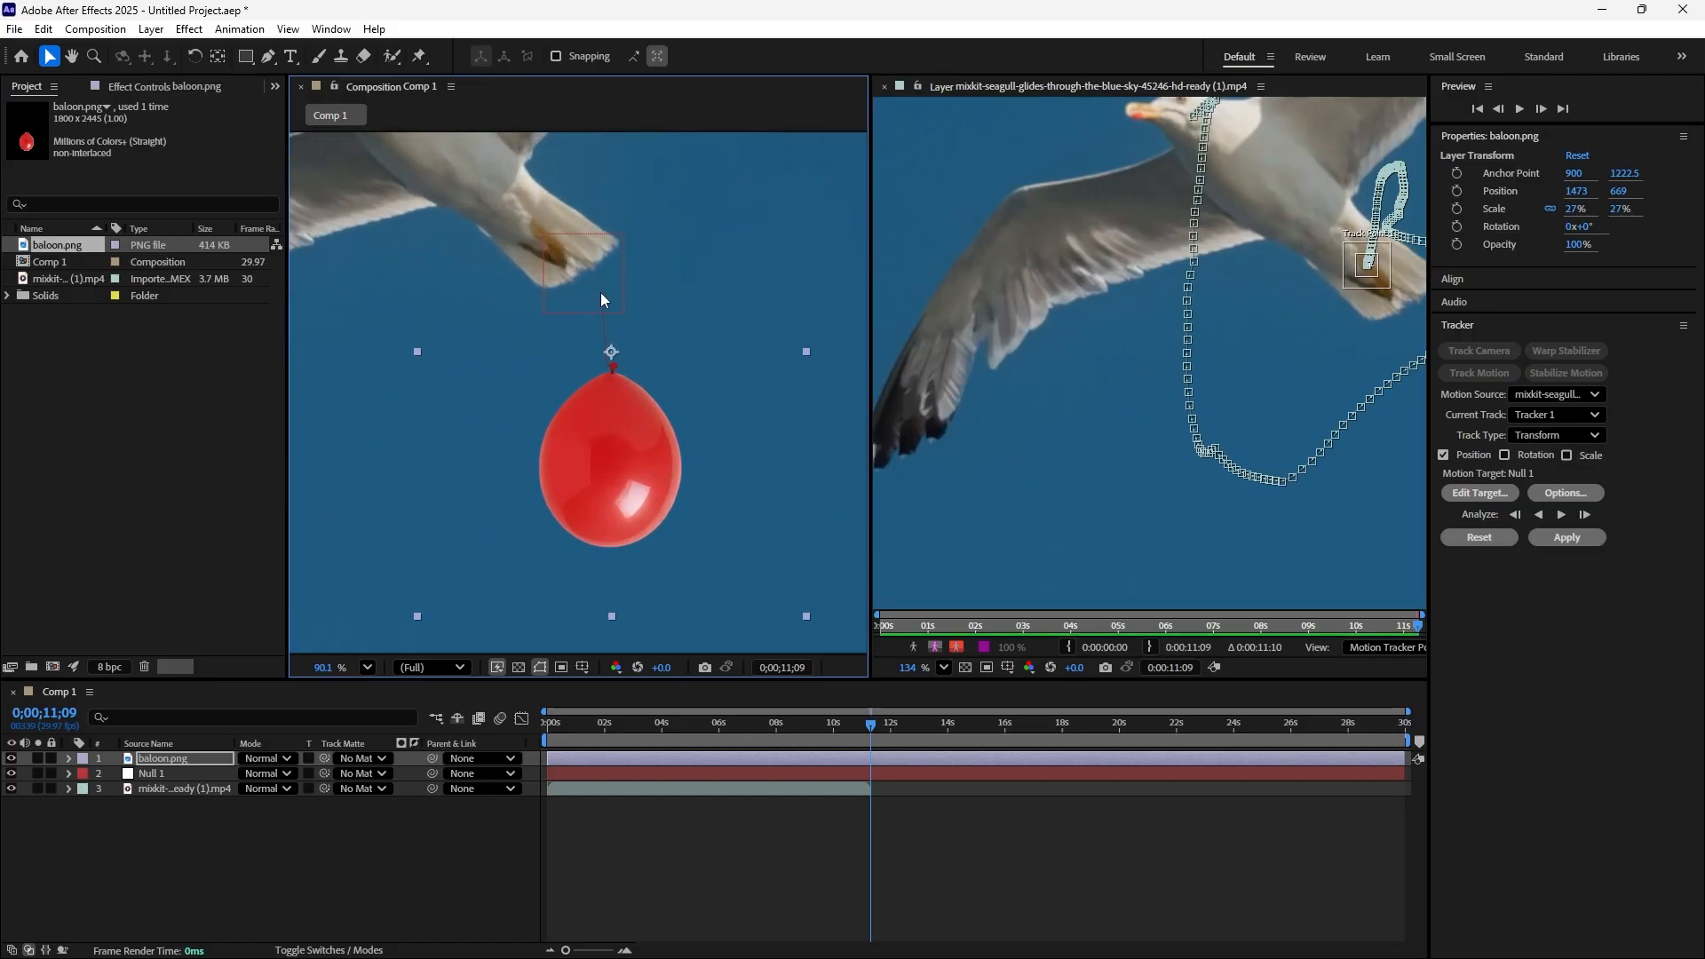
{"action": "left_click_drag", "start_coordinate": [614, 441], "coordinate": [575, 415]}
{"action": "scroll", "coordinate": [568, 284], "scroll_direction": "up", "scroll_amount": 4}
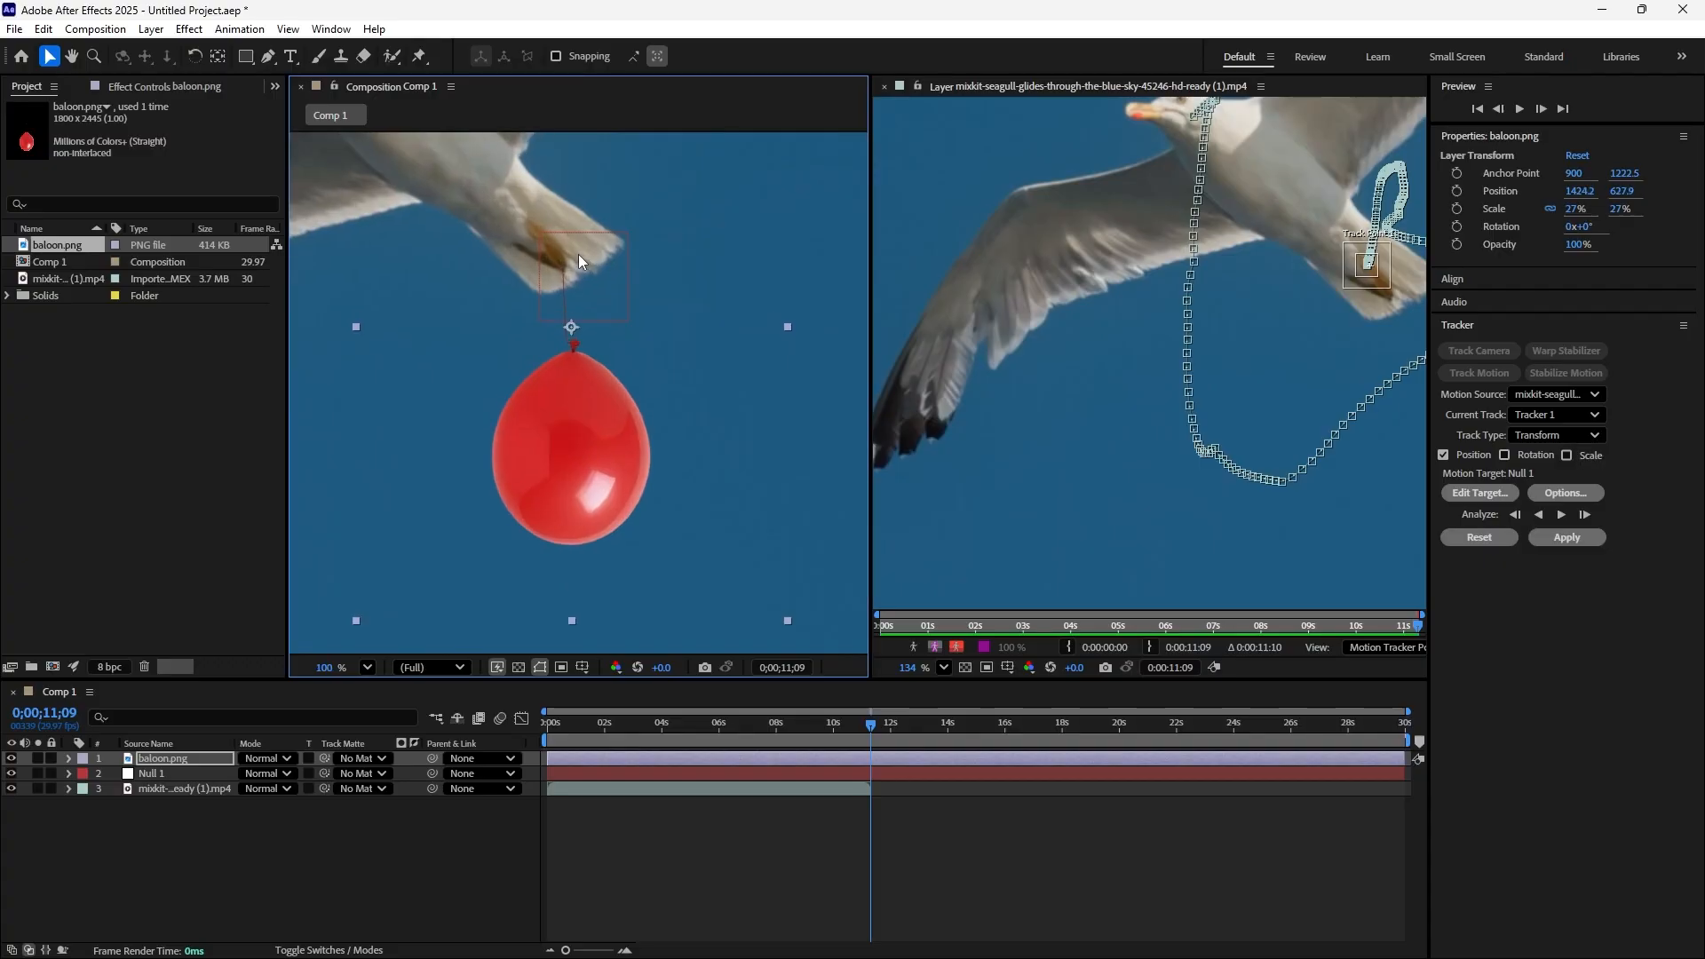
{"action": "scroll", "coordinate": [558, 302], "scroll_direction": "up", "scroll_amount": 2}
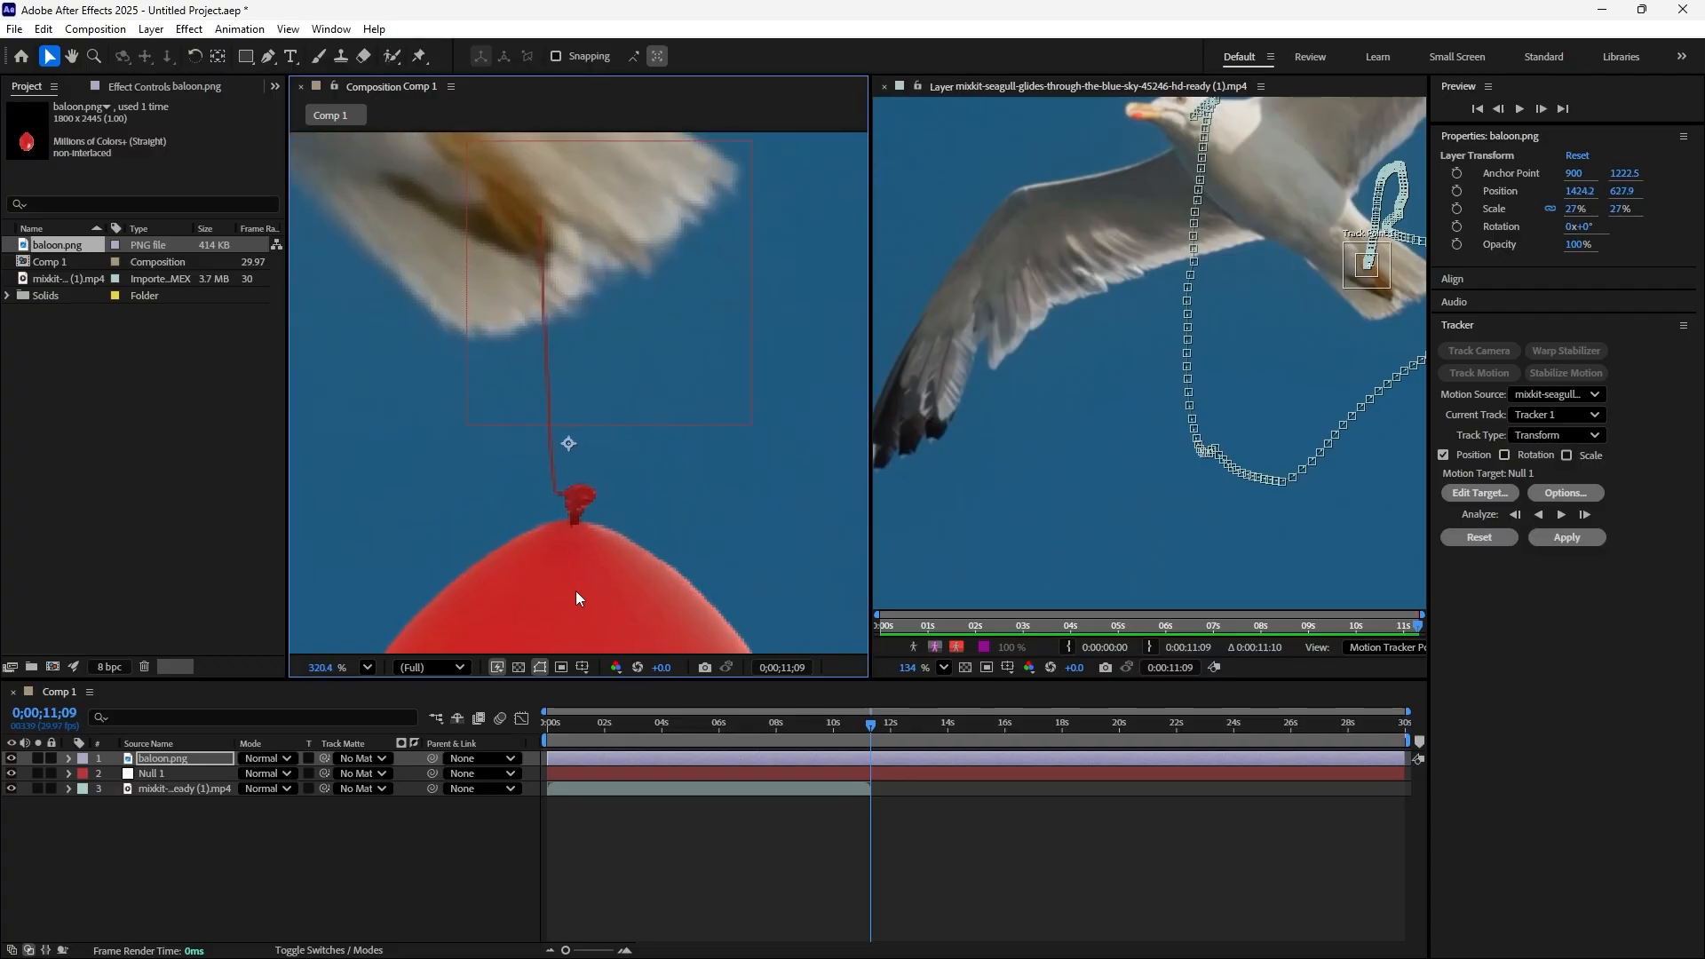
{"action": "left_click_drag", "start_coordinate": [568, 568], "coordinate": [564, 588]}
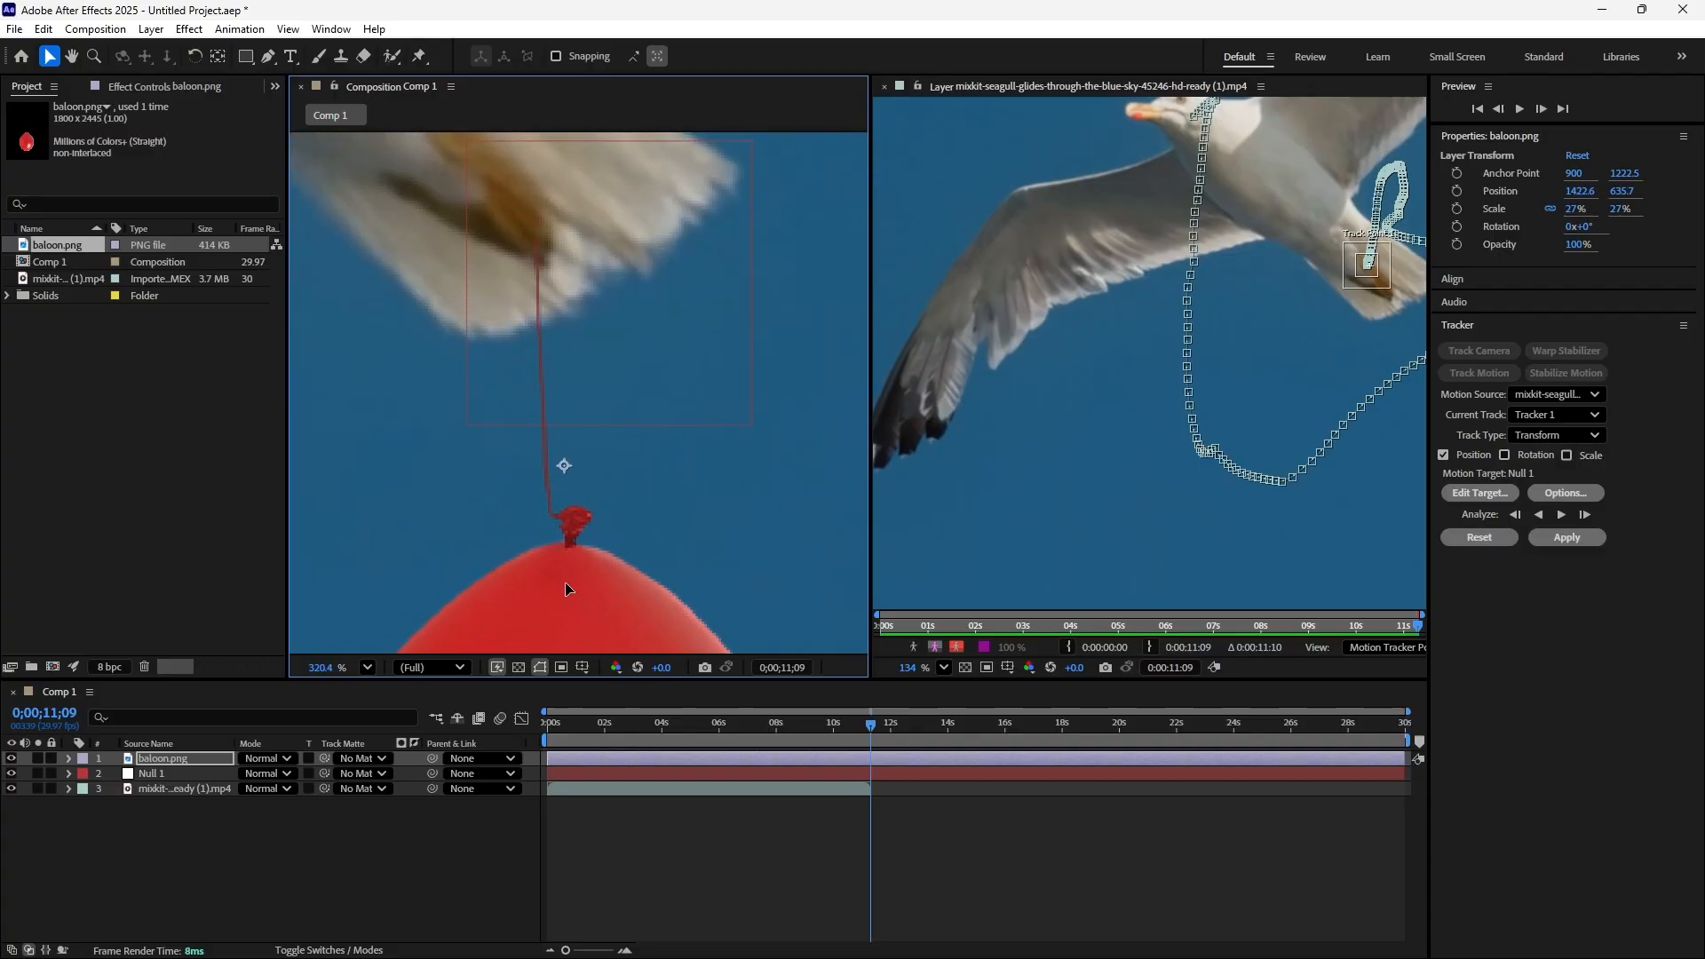
{"action": "scroll", "coordinate": [747, 377], "scroll_direction": "down", "scroll_amount": 5}
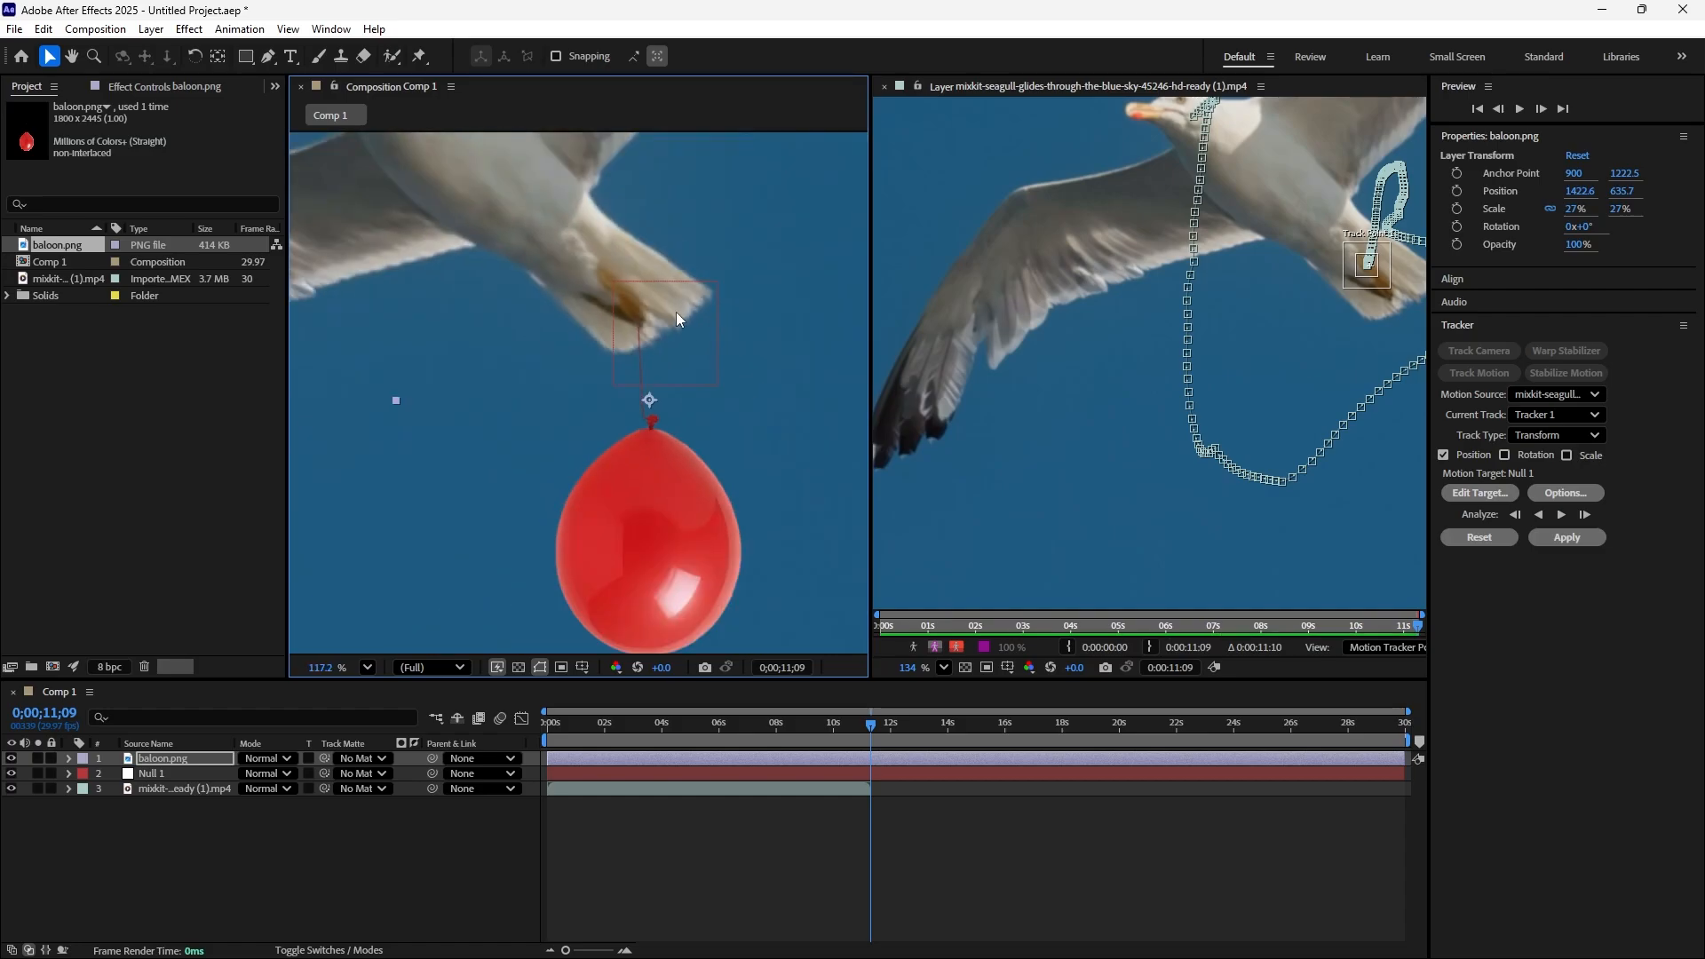
{"action": "scroll", "coordinate": [667, 234], "scroll_direction": "down", "scroll_amount": 1}
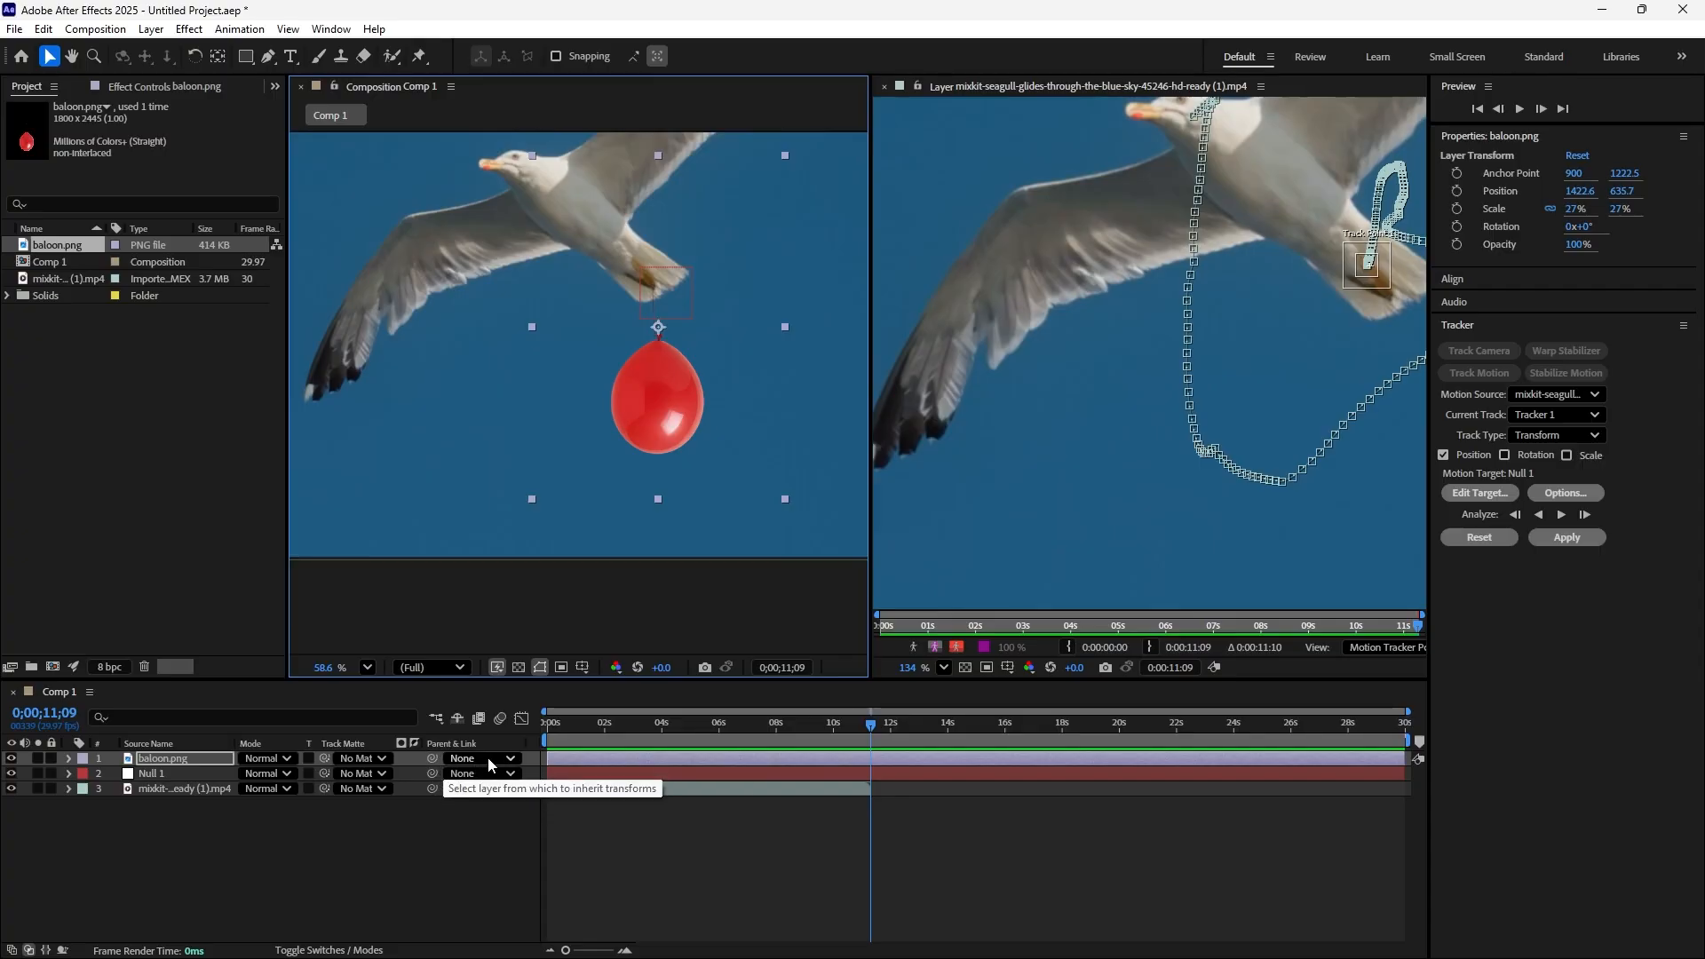
Parent the baloon.png layer to Null 1 and preview the composition from its first frame to check the balloon's motion
{"action": "left_click", "coordinate": [510, 759]}
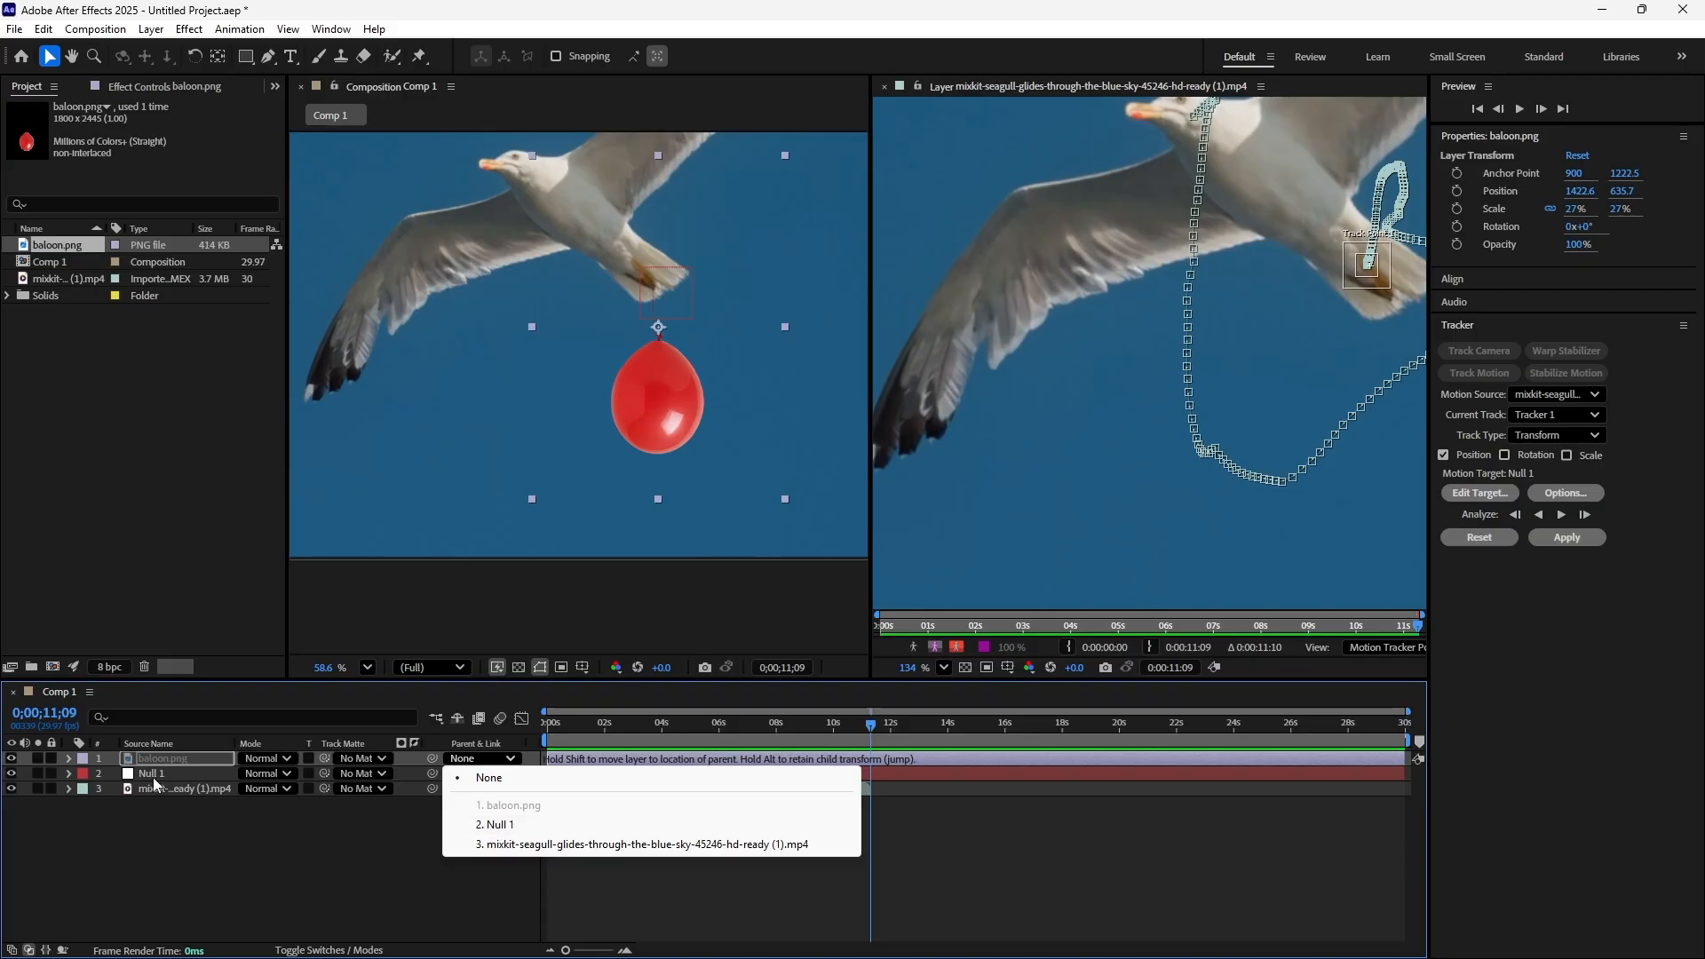
{"action": "left_click", "coordinate": [499, 822]}
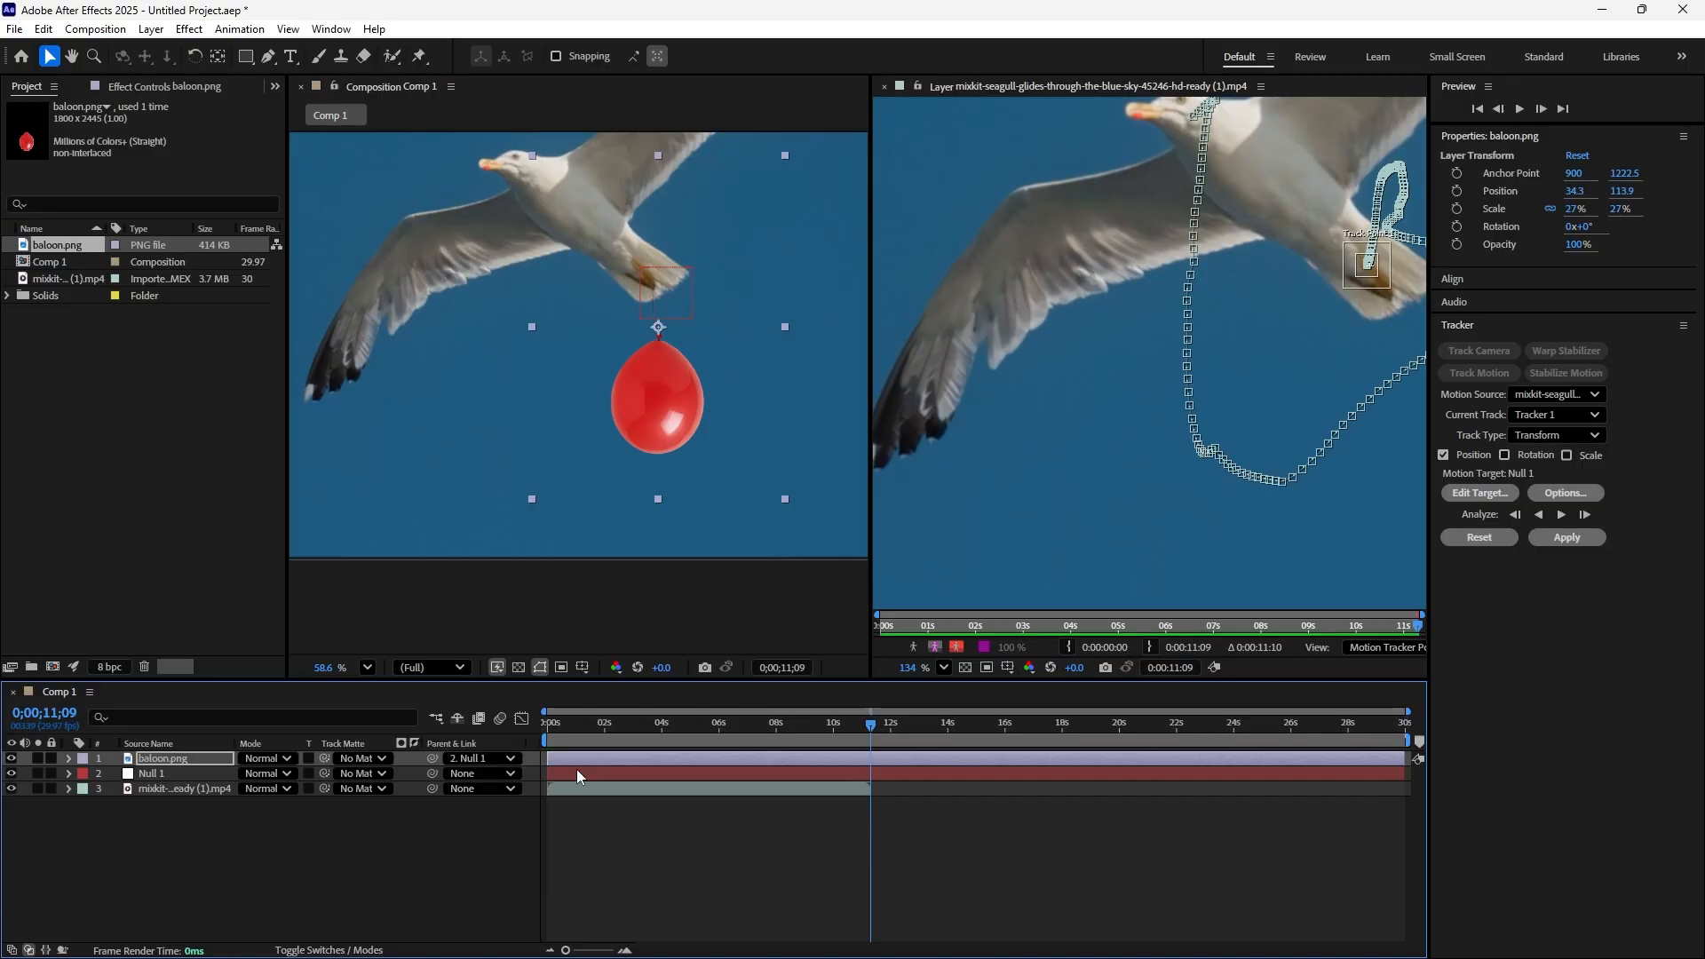
{"action": "left_click_drag", "start_coordinate": [869, 724], "coordinate": [529, 740]}
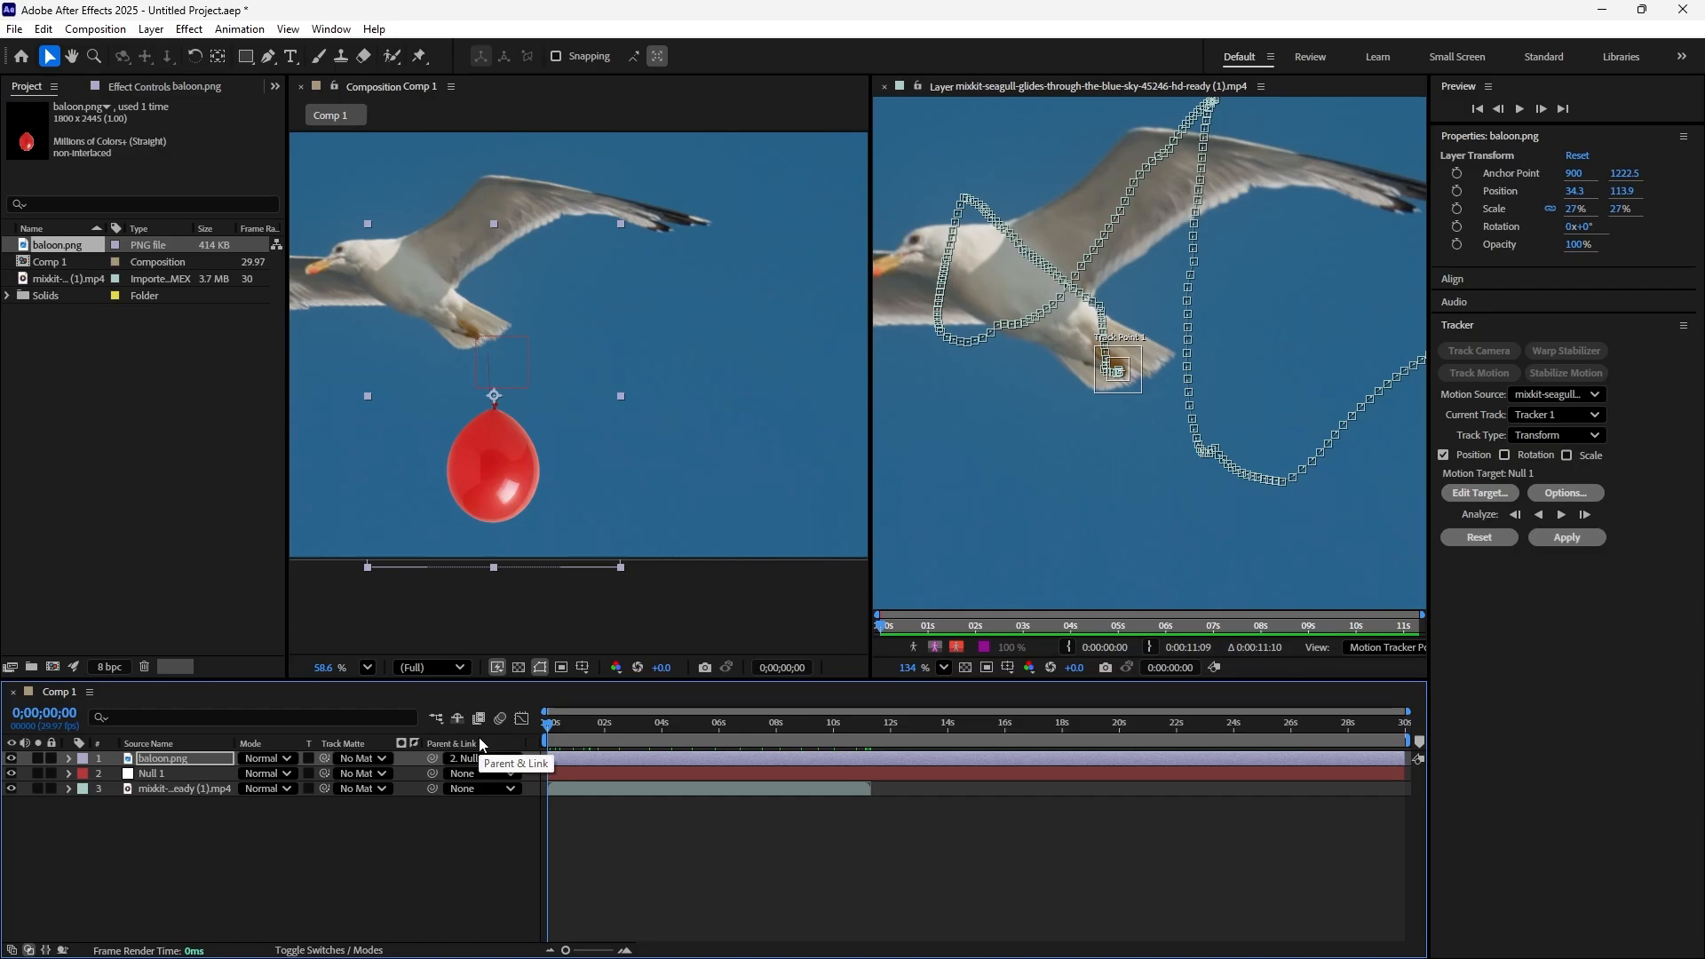
{"action": "scroll", "coordinate": [773, 362], "scroll_direction": "down", "scroll_amount": 2}
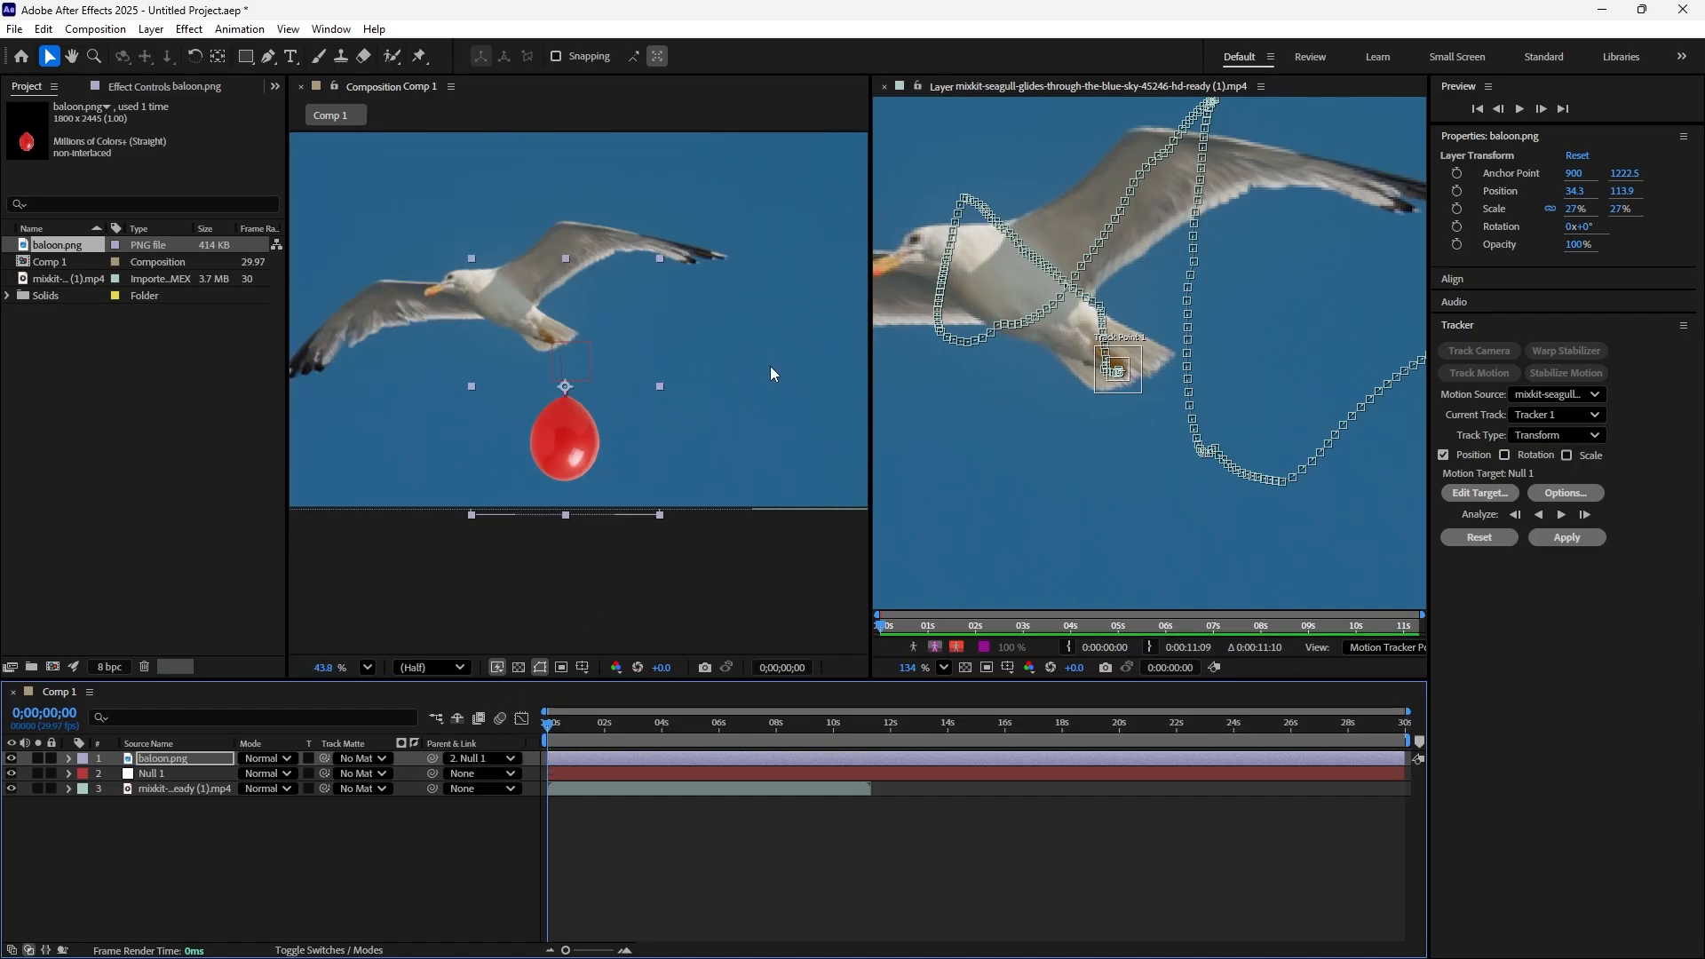
{"action": "key", "text": "space"}
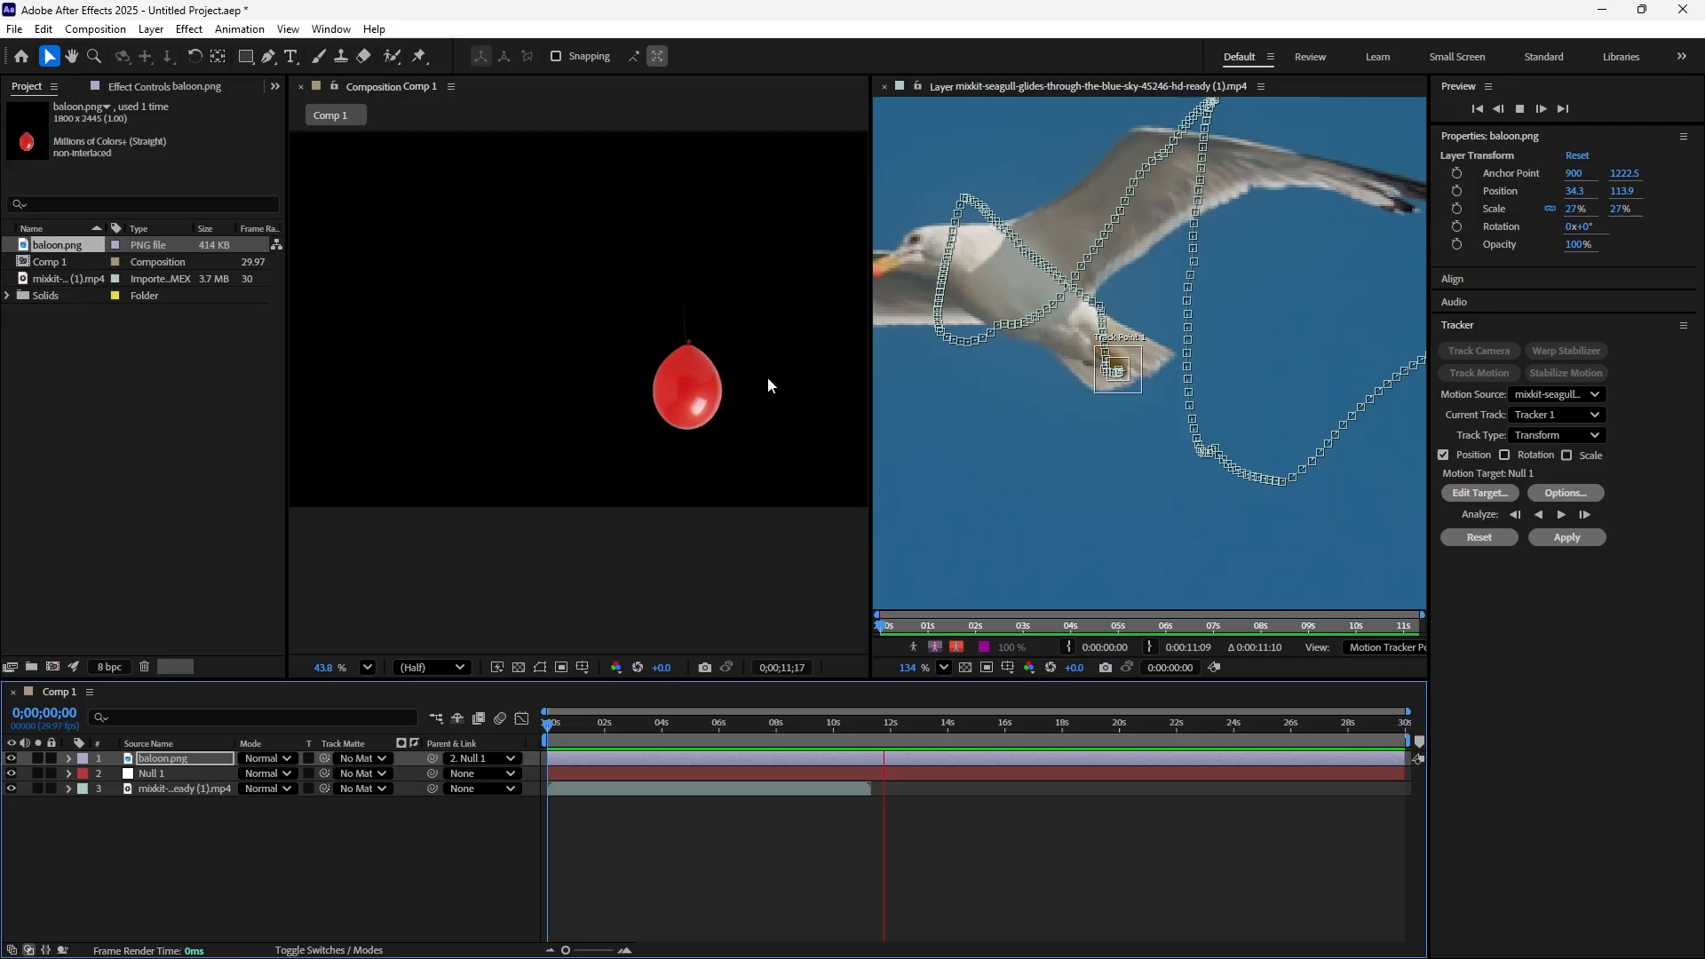
{"action": "key", "text": "space"}
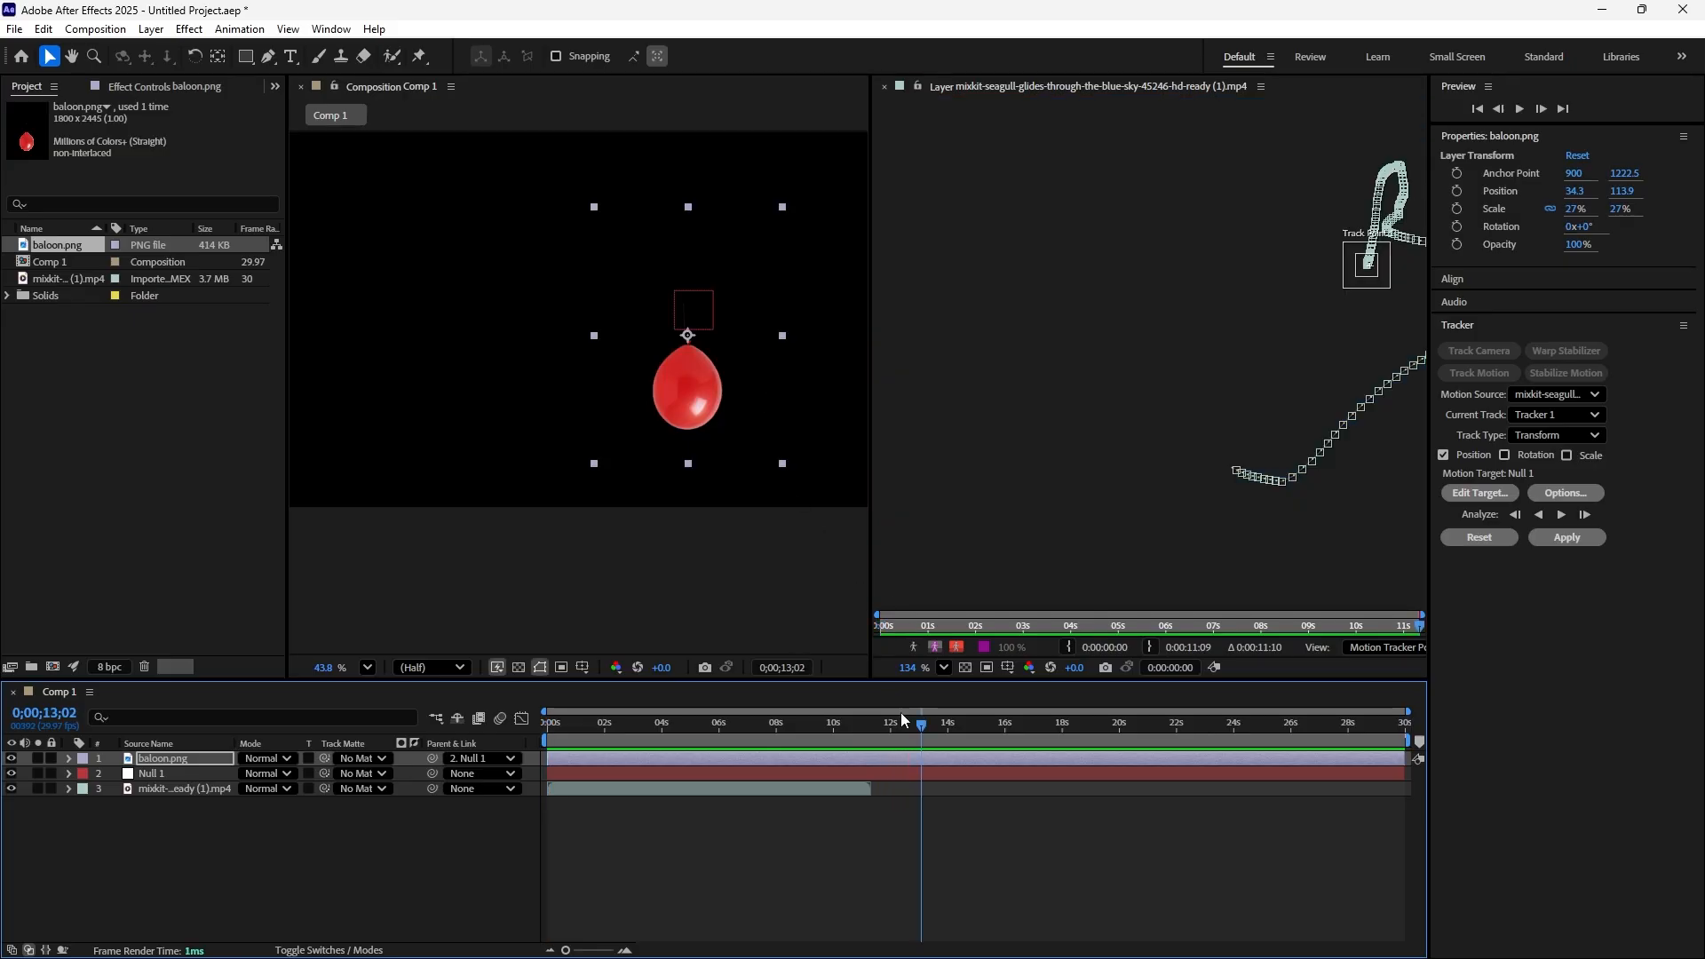
Shorten the work area to end with the seagull clip at about 11 seconds, and preview it from the first frame
{"action": "left_click_drag", "start_coordinate": [921, 726], "coordinate": [537, 732]}
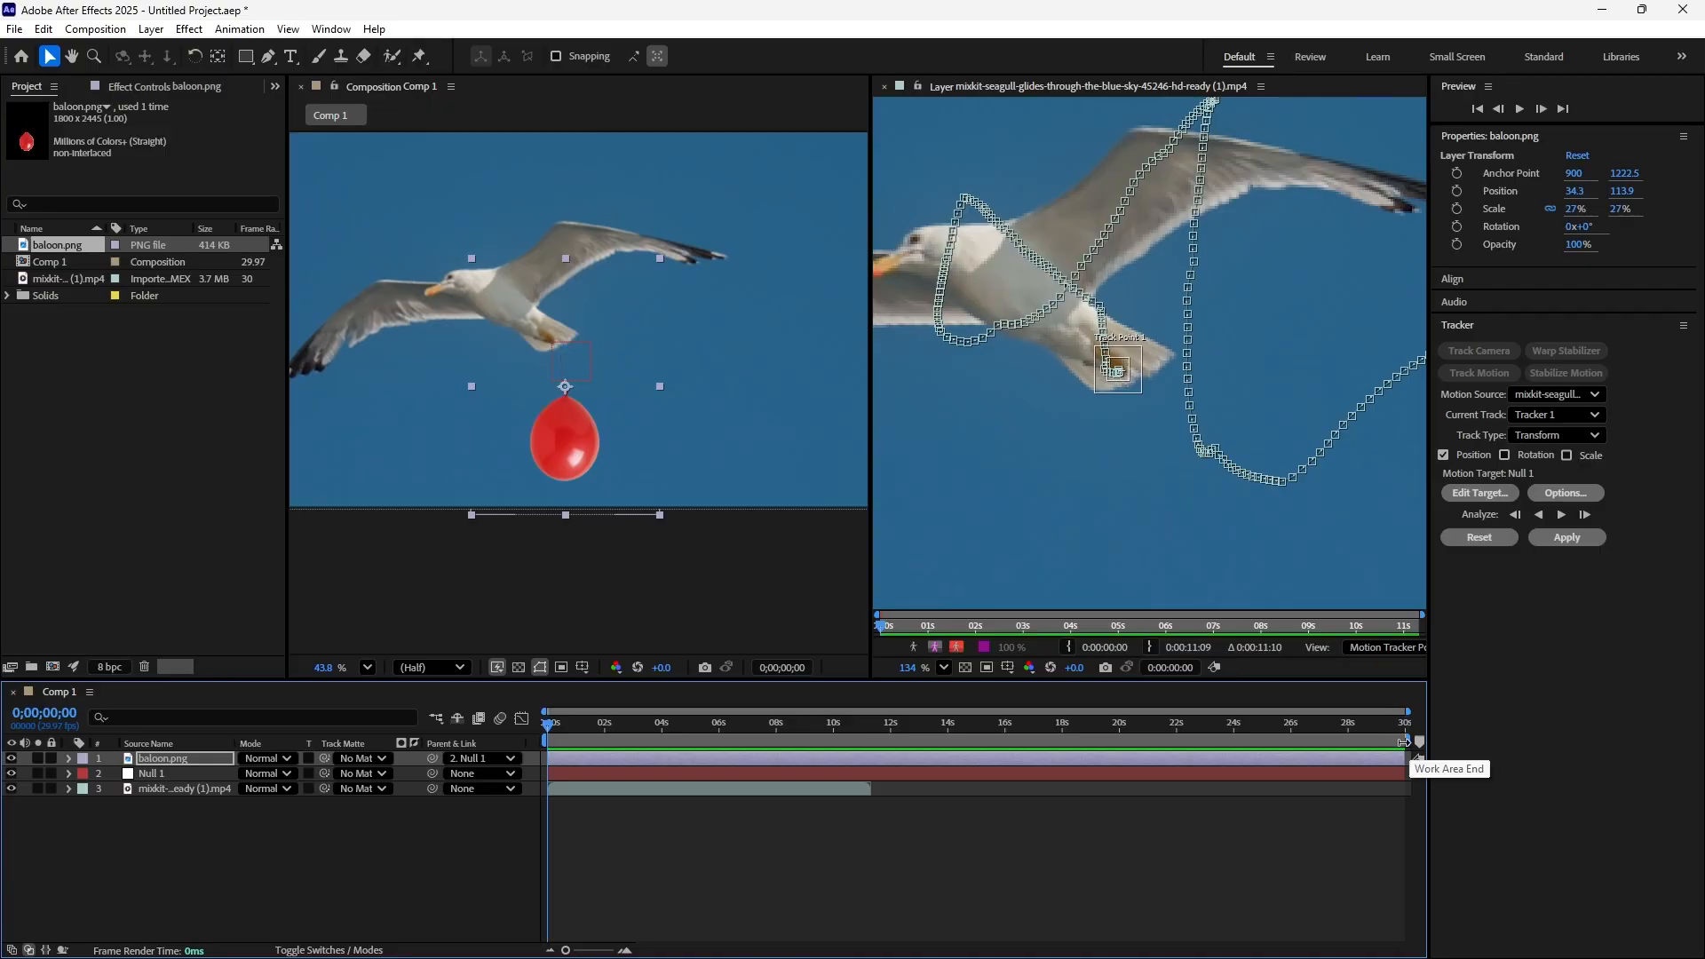
{"action": "left_click_drag", "start_coordinate": [1404, 742], "coordinate": [869, 780]}
{"action": "key", "text": "space"}
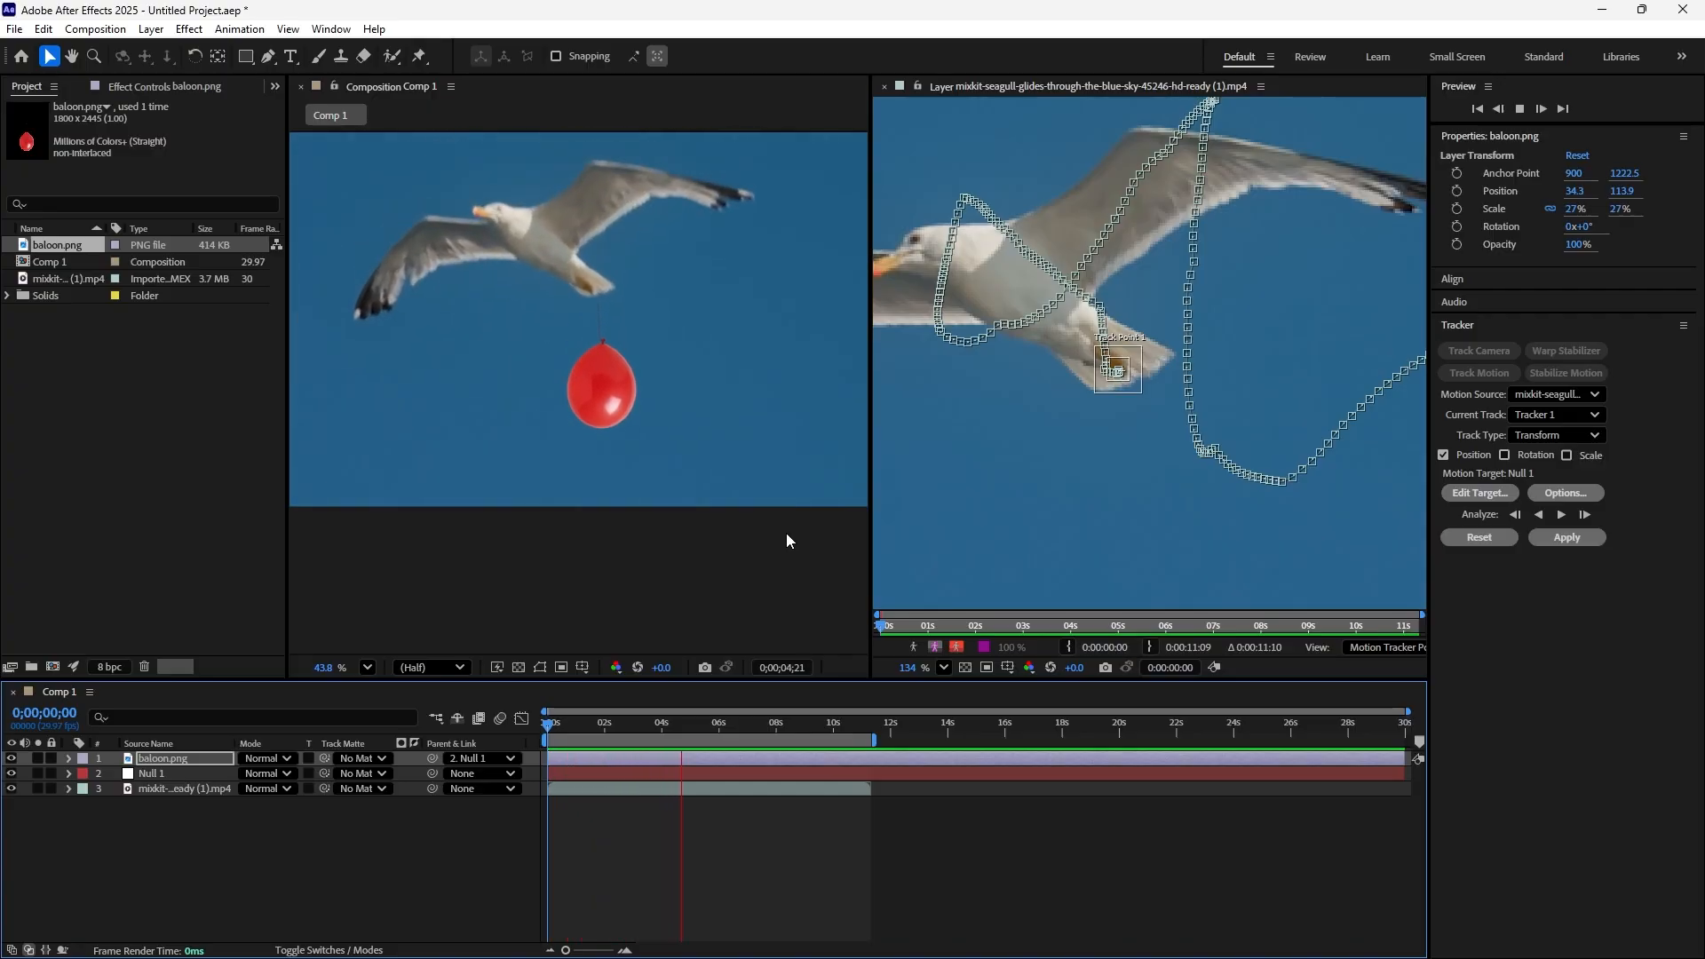
{"action": "key", "text": "space"}
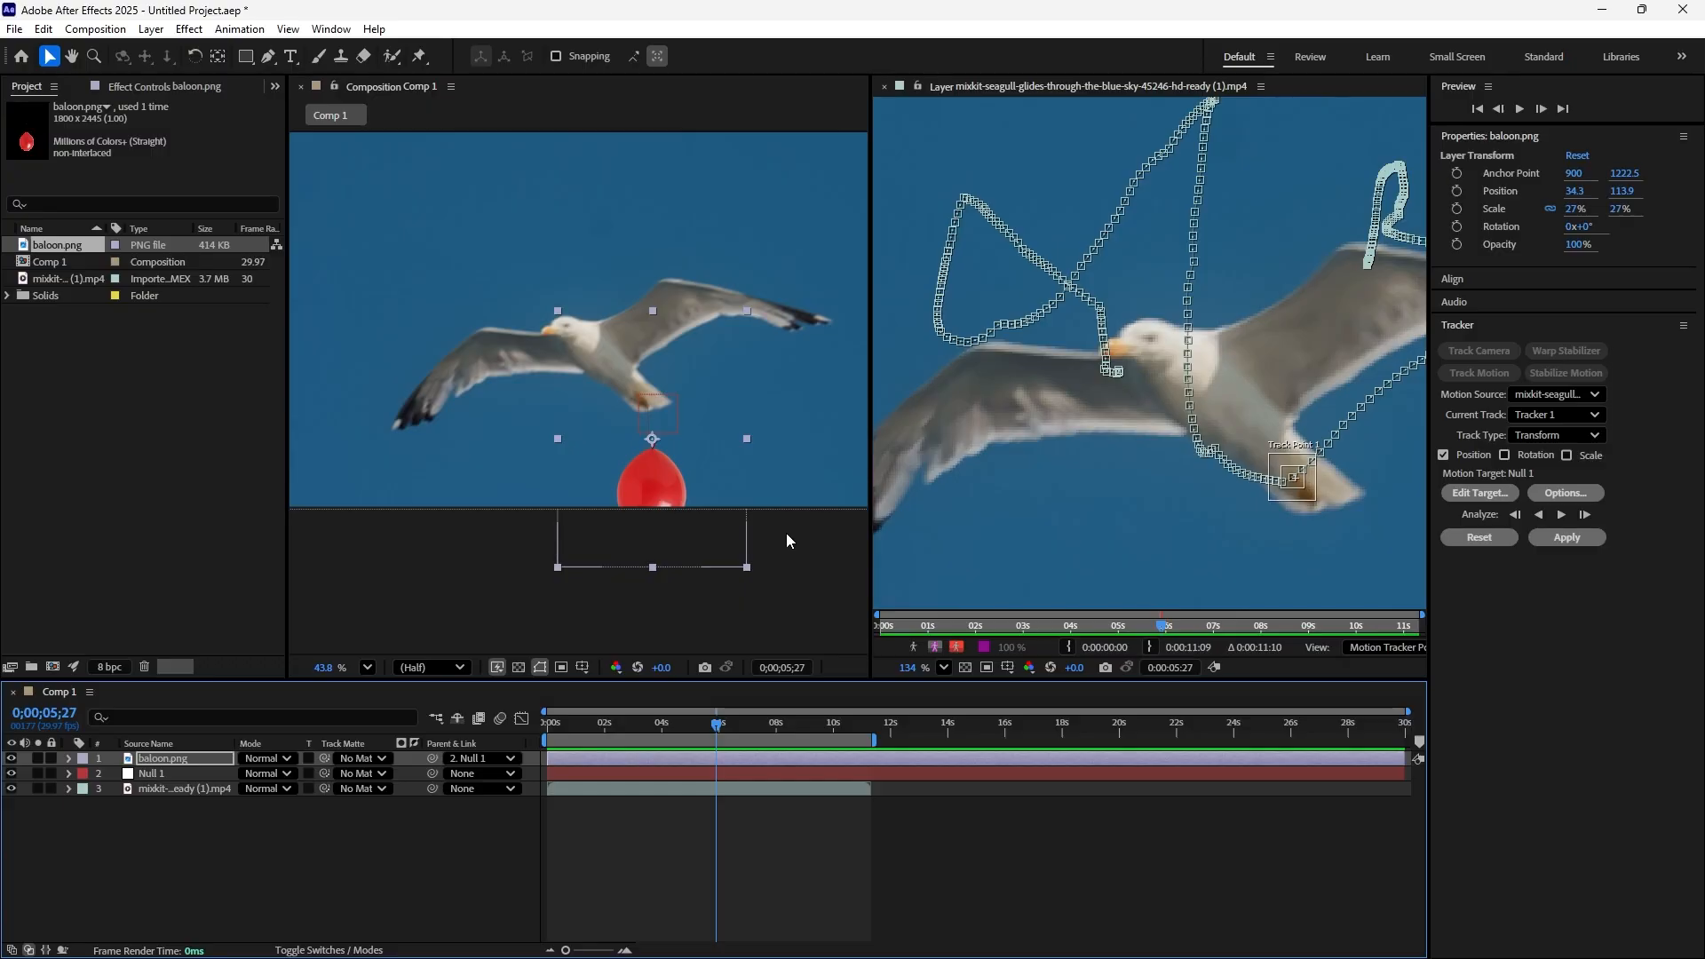
{"action": "key", "text": "space"}
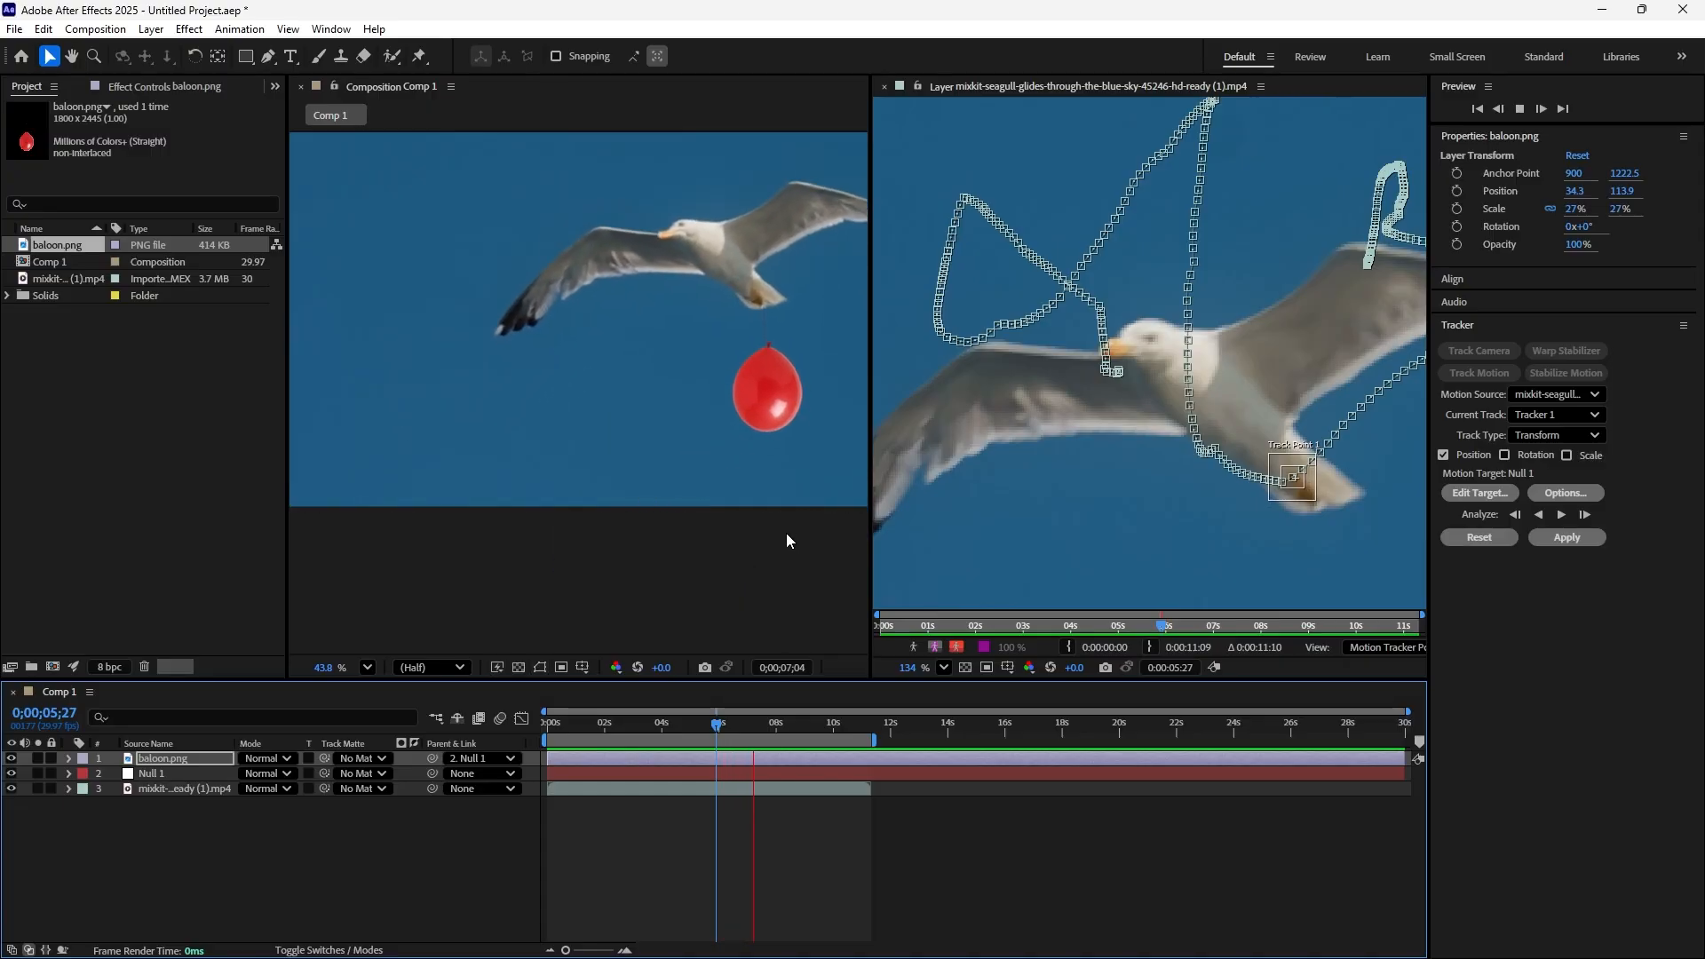